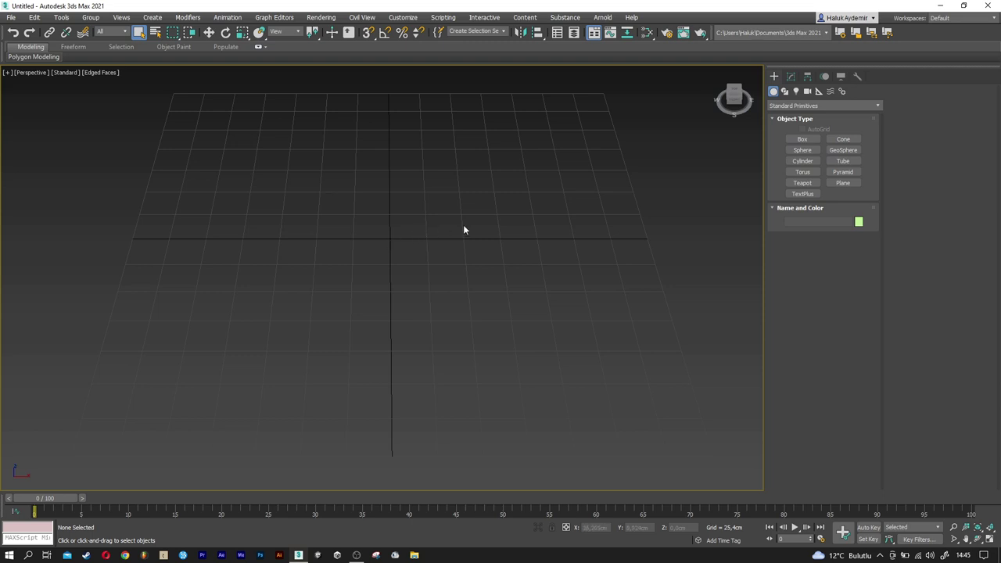
# - Draw a cylinder at the grid centre
pyautogui.click(796, 161)
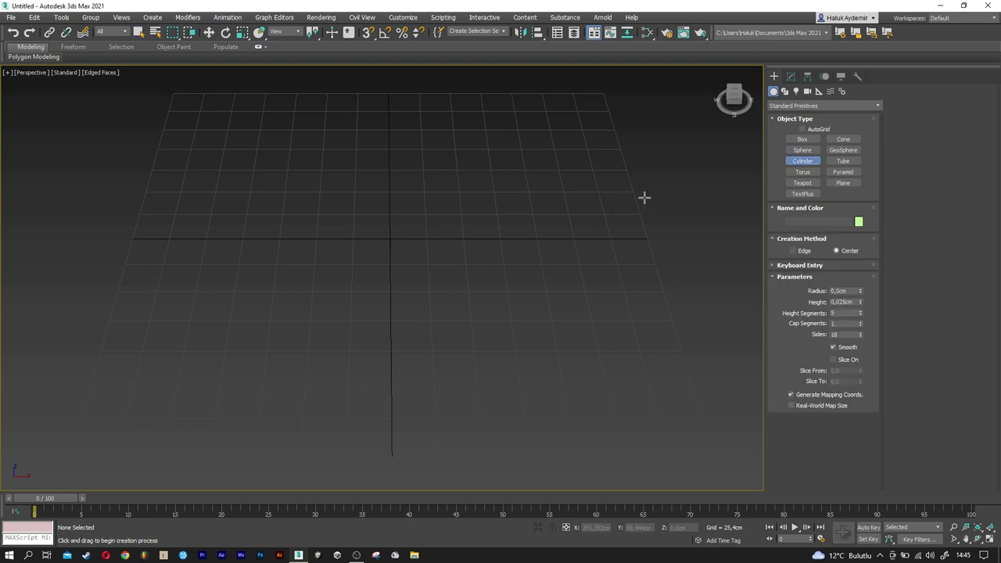
pyautogui.moveTo(392, 237); pyautogui.dragTo(402, 263)
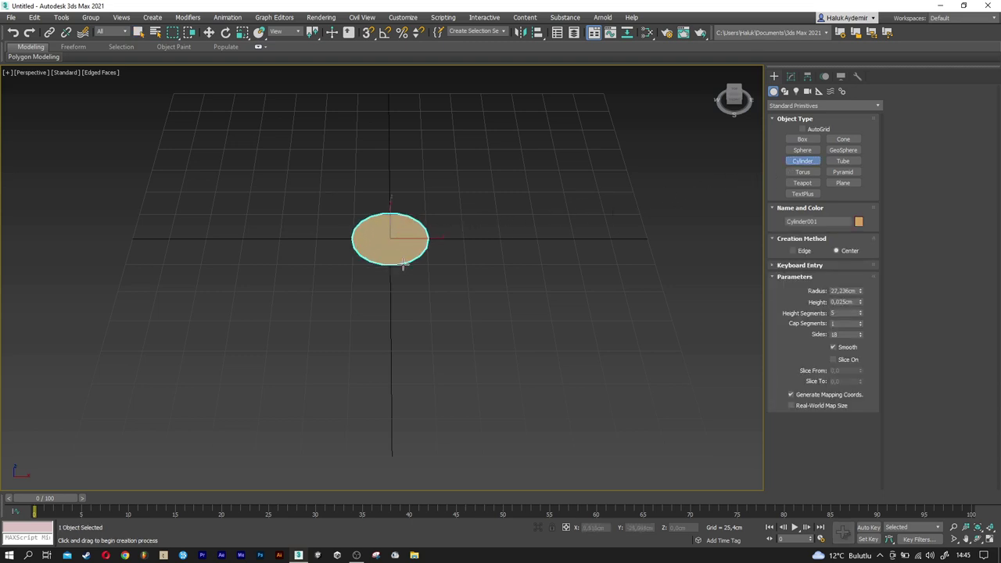
pyautogui.click(402, 252)
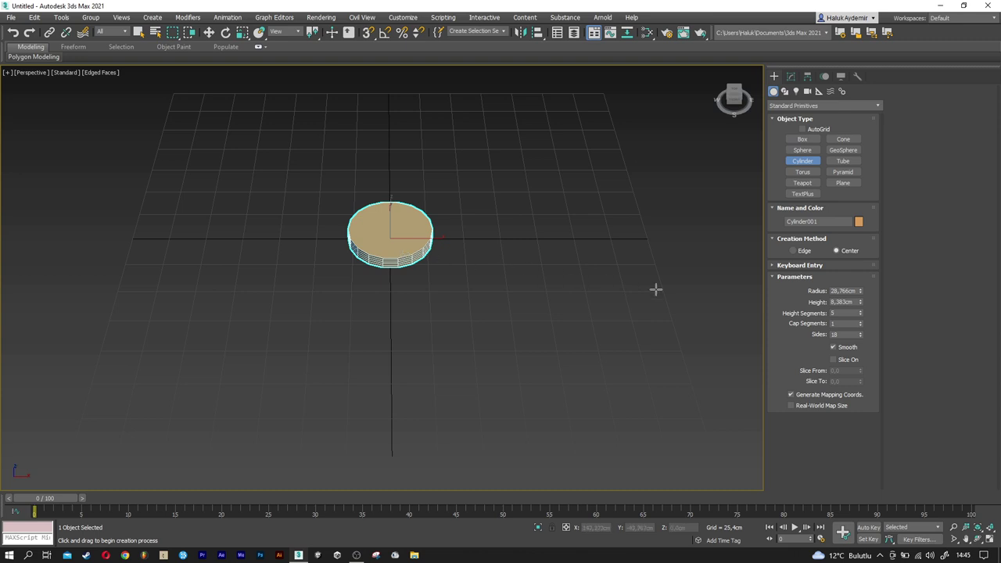
# - Set the cylinder to radius 25 cm, height 4 cm, 1 height segment and 9 sides
pyautogui.click(845, 291)
pyautogui.write('25')
pyautogui.press('Tab')
pyautogui.write('4')
pyautogui.press('Tab')
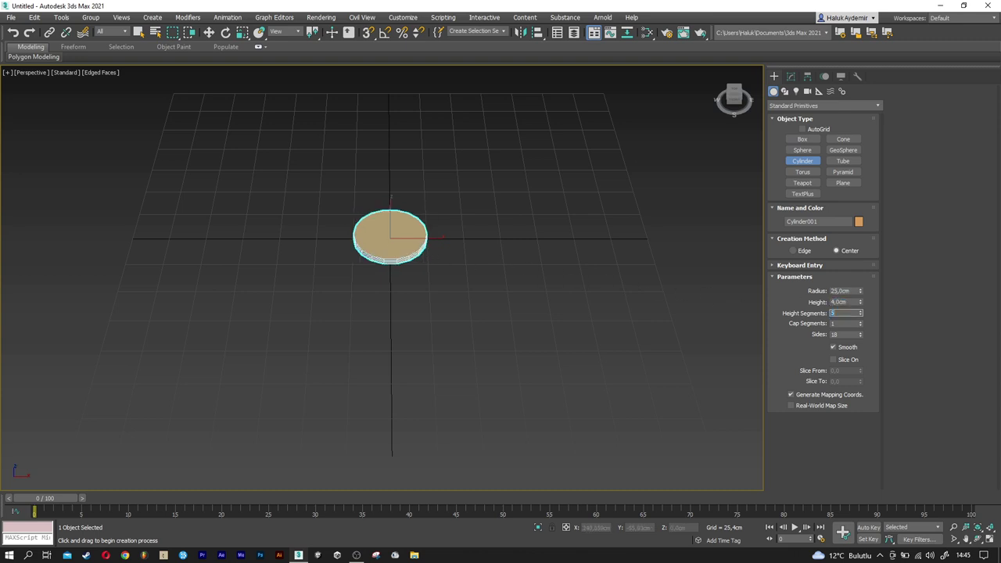
pyautogui.press('Tab')
pyautogui.press('Tab')
pyautogui.write('9')
pyautogui.press('Return')
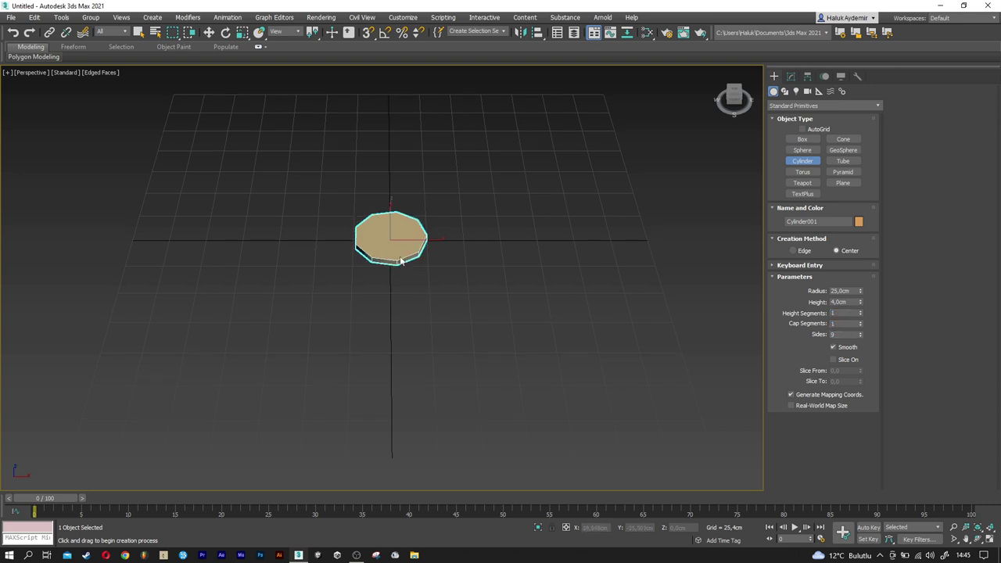
pyautogui.press('w')
pyautogui.scroll(4, 395, 227)
pyautogui.scroll(2, 395, 227)
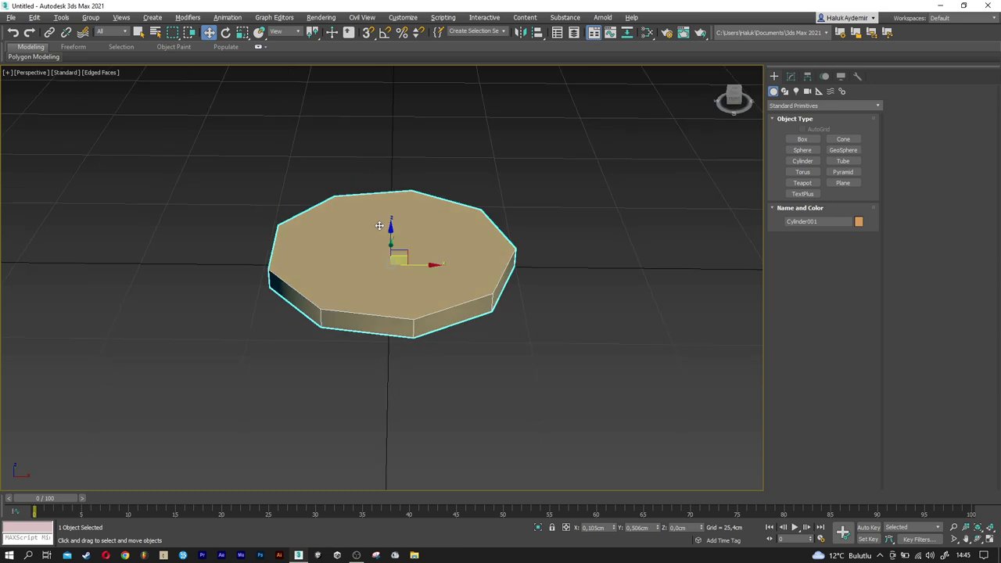
# - Clone the base cylinder upward as a copy
pyautogui.keyDown('alt'); pyautogui.moveTo(395, 227); pyautogui.dragTo(391, 233, button='middle'); pyautogui.keyUp('alt')
pyautogui.keyDown('shift'); pyautogui.moveTo(391, 232); pyautogui.dragTo(391, 194); pyautogui.keyUp('shift')
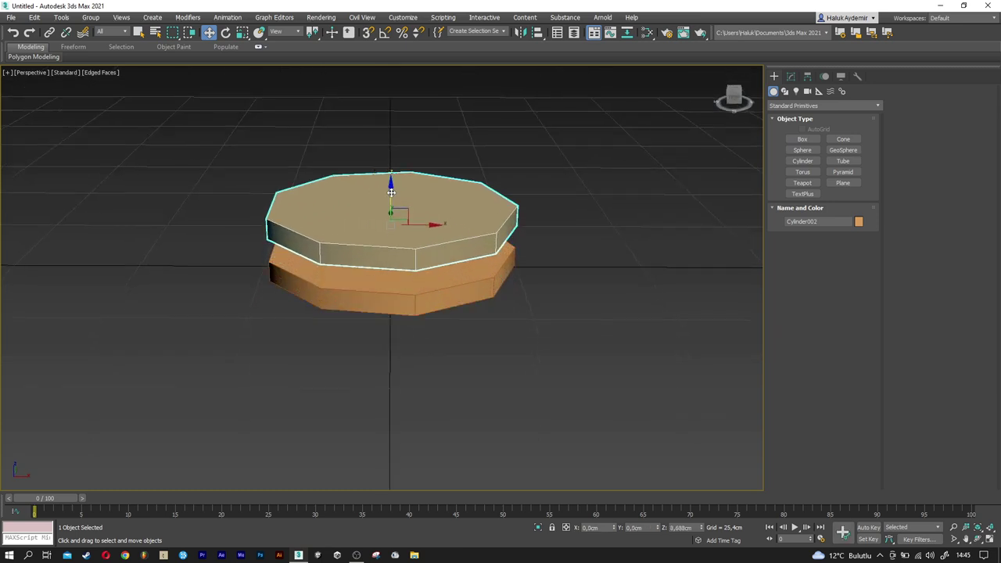
pyautogui.click(502, 323)
# - Give the copy a 23 cm radius and 20 cm height, and lower it onto the base
pyautogui.click(791, 77)
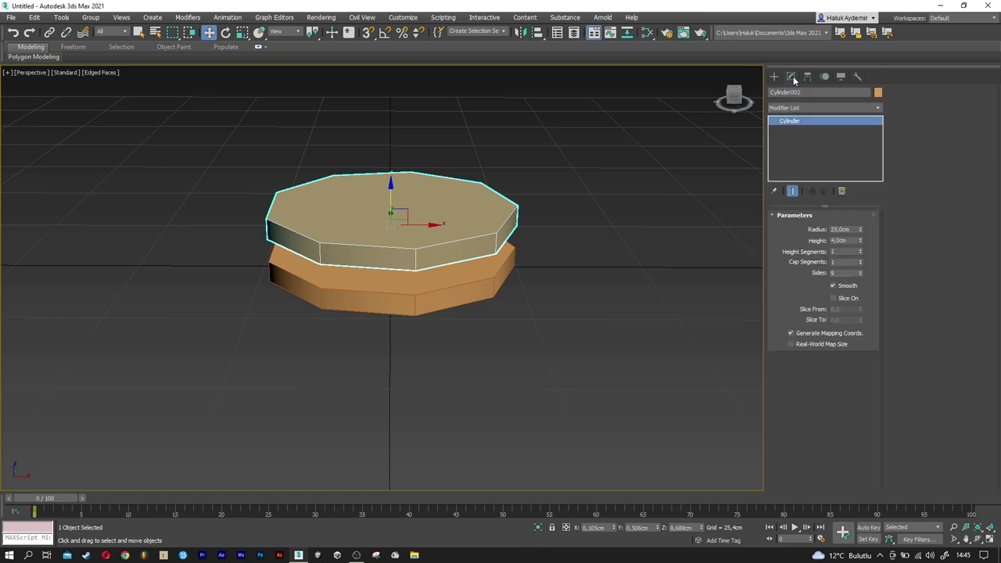
pyautogui.doubleClick(850, 229)
pyautogui.press('Tab')
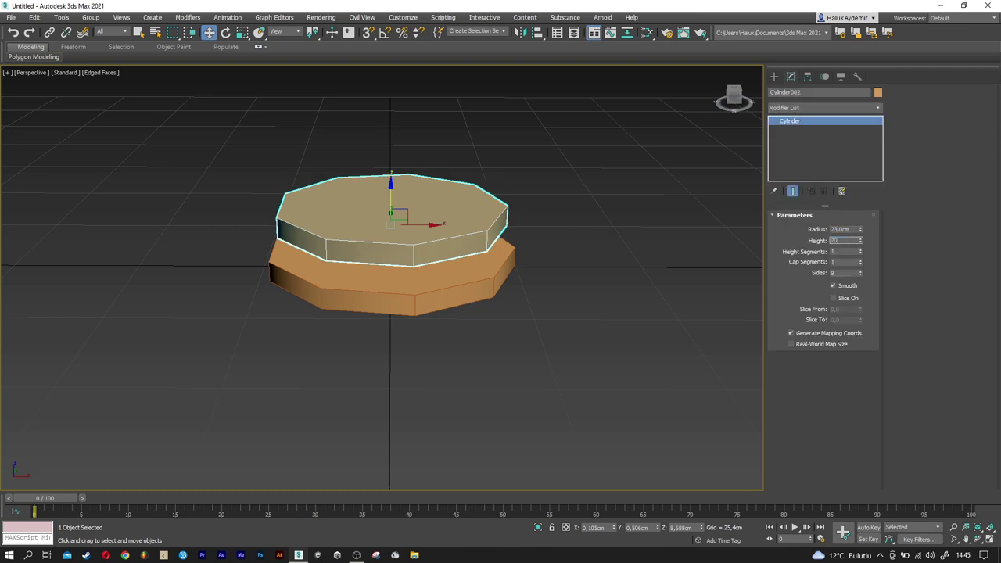
pyautogui.press('Return')
pyautogui.scroll(2, 399, 223)
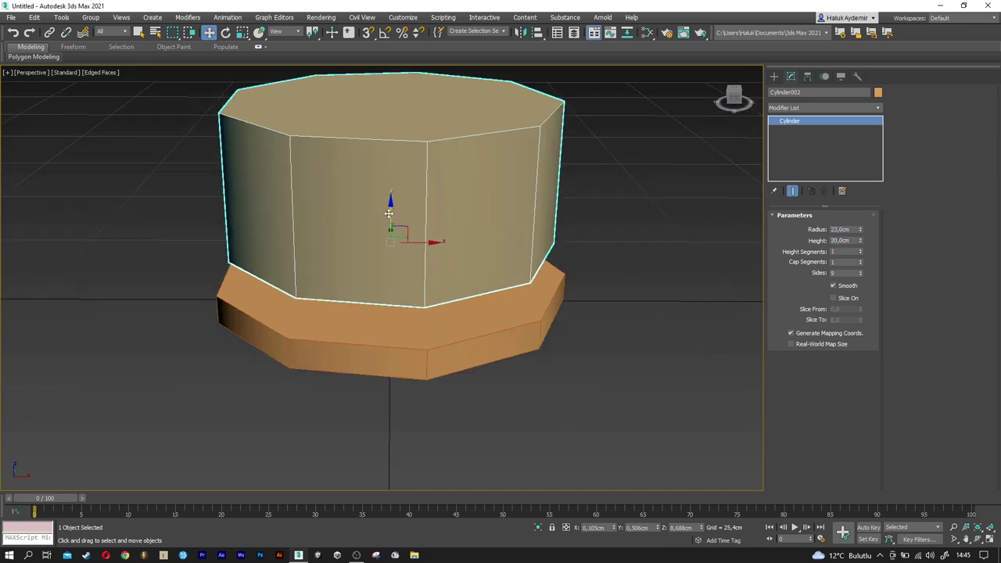
pyautogui.moveTo(392, 235); pyautogui.dragTo(400, 243)
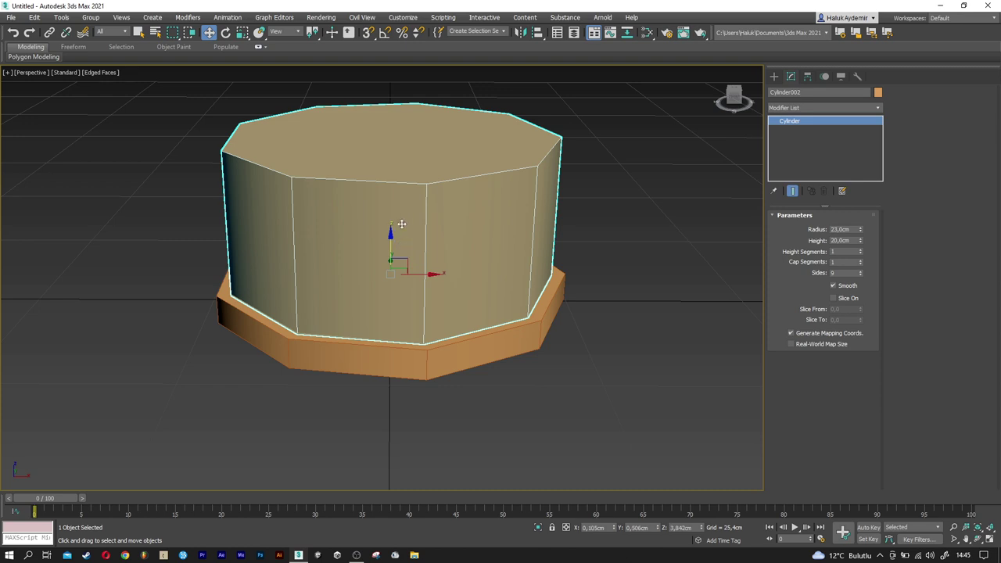
pyautogui.moveTo(567, 194)
pyautogui.mouseDown(button='middle')
pyautogui.moveTo(569, 251)
pyautogui.moveTo(632, 231)
pyautogui.mouseUp(button='middle')
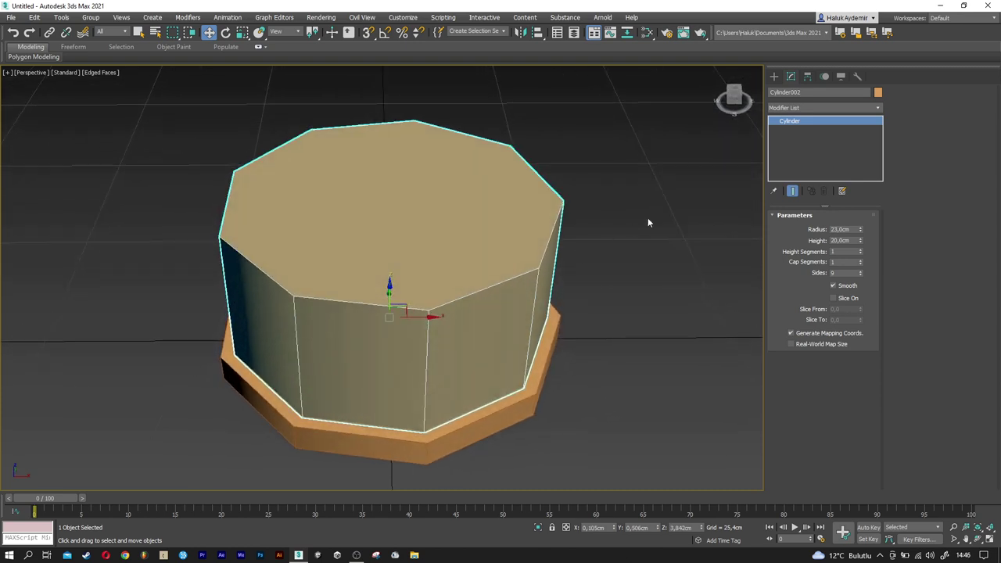
pyautogui.click(805, 109)
# - Add an Edit Poly modifier to the tall cylinder and enter Polygon mode
pyautogui.press('e')
pyautogui.click(805, 143)
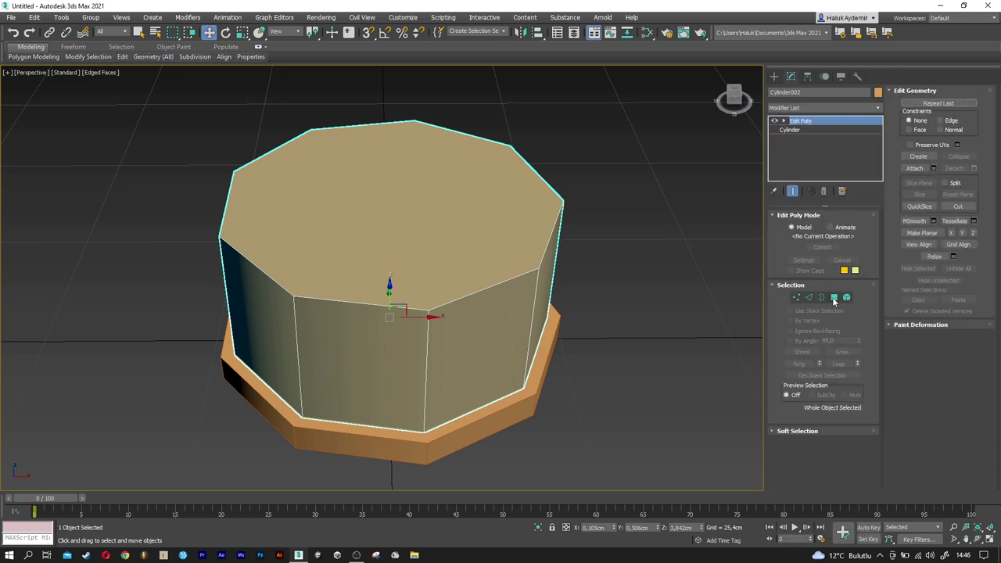
pyautogui.click(834, 297)
# - Inset the cylinder's top face by 5 cm
pyautogui.click(449, 228)
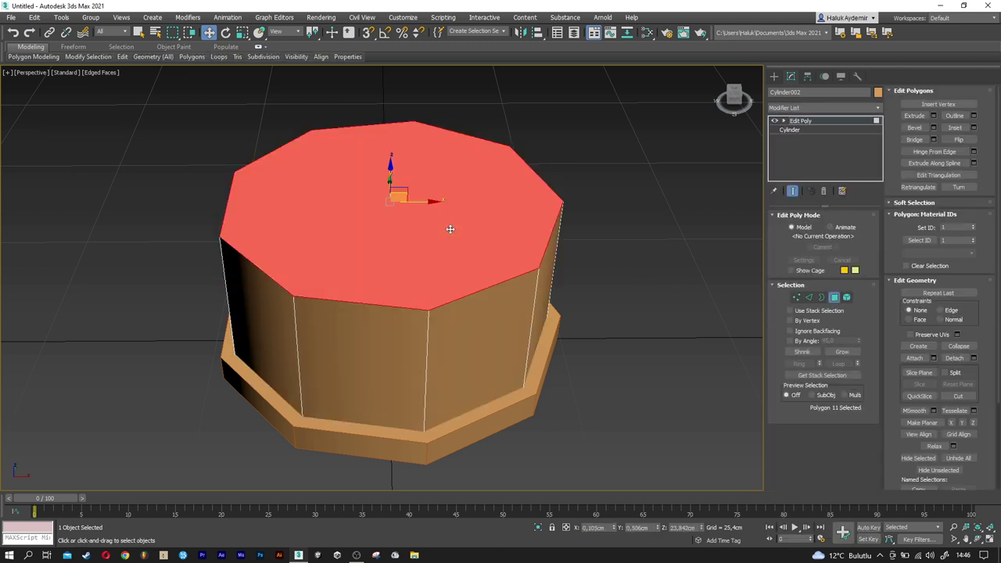
pyautogui.click(974, 127)
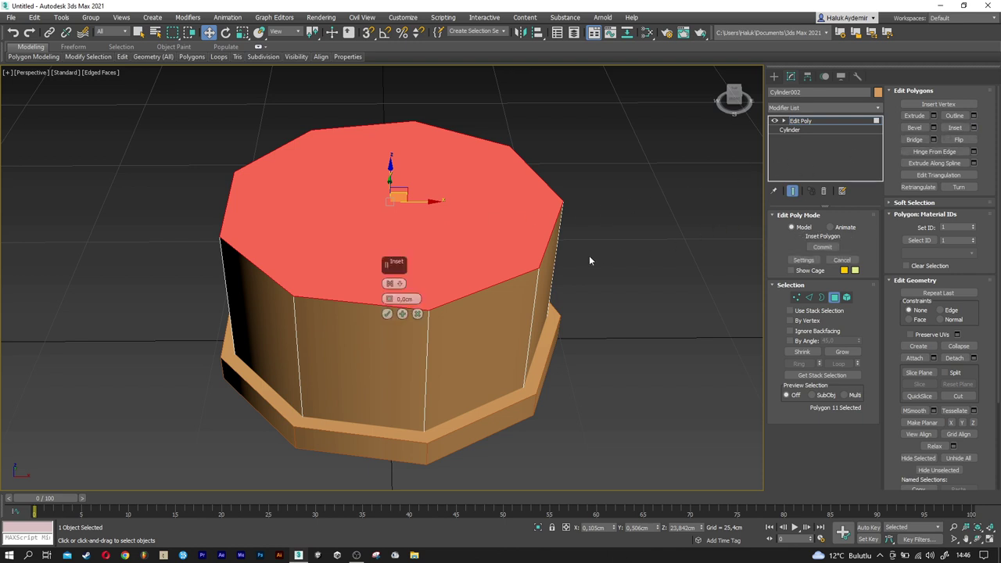
pyautogui.click(415, 299)
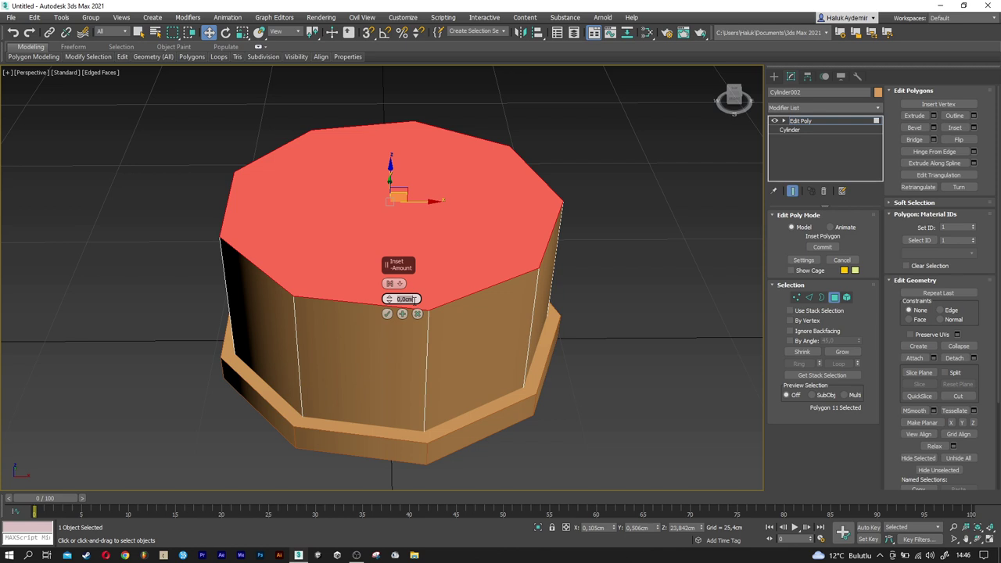
pyautogui.write('5')
pyautogui.press('Return')
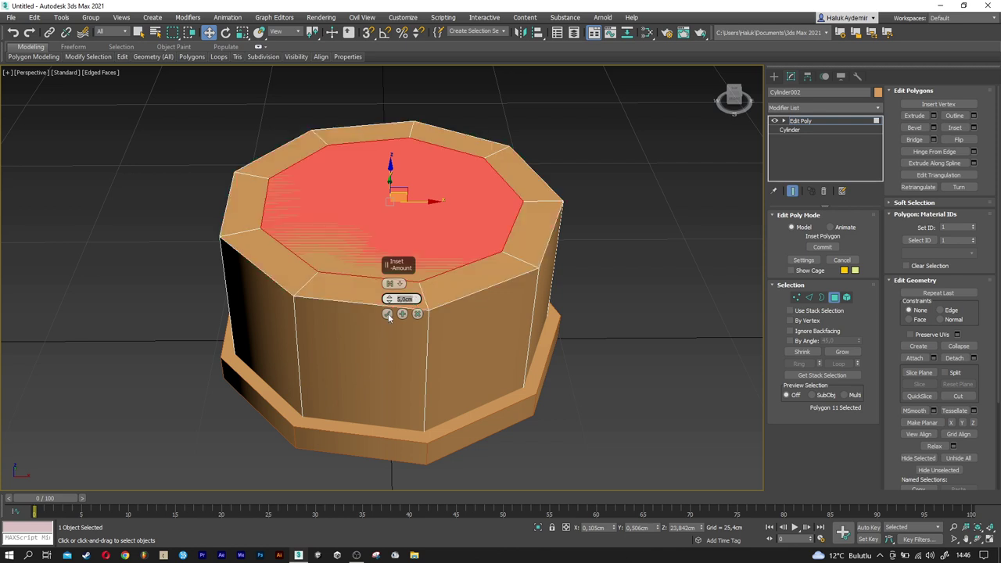
pyautogui.click(387, 314)
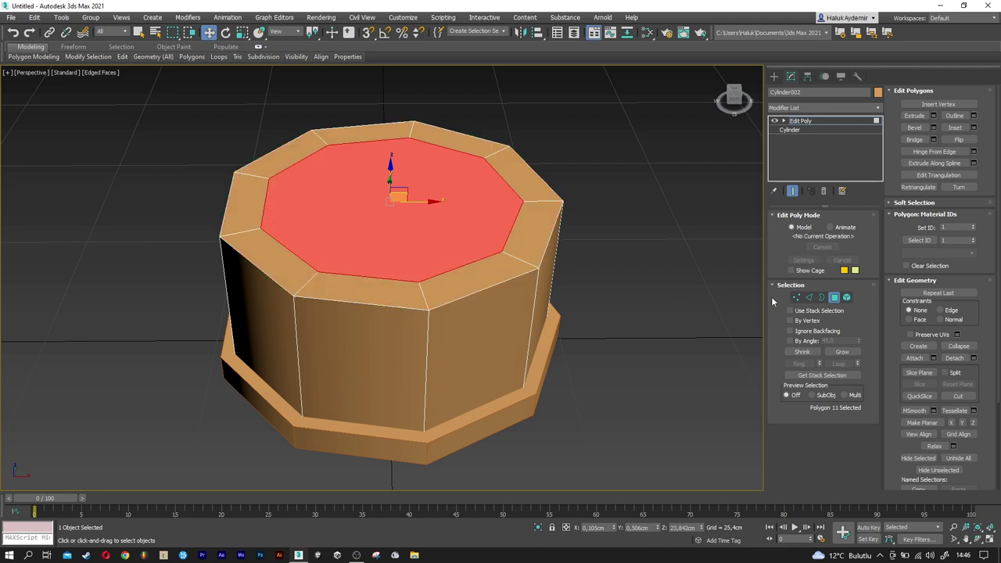
pyautogui.click(810, 298)
# - Loop-select the nine top rim edges and chamfer them by 4.75 cm
pyautogui.click(364, 303)
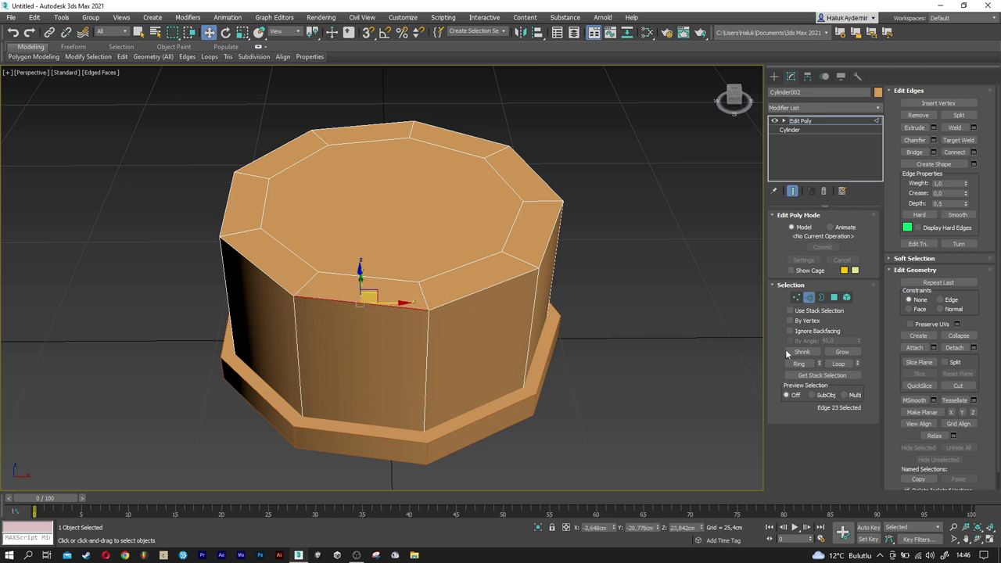
pyautogui.click(836, 364)
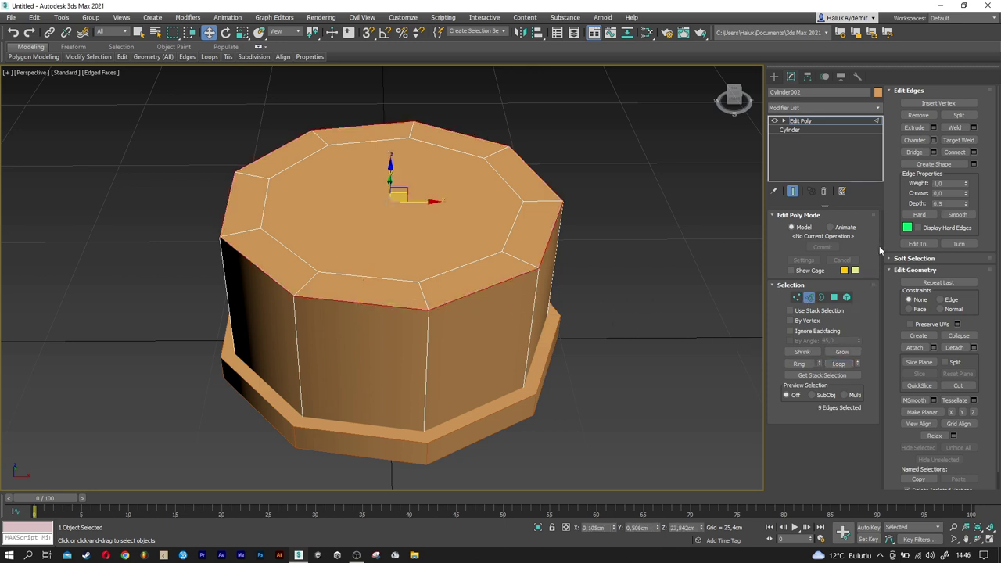
pyautogui.click(933, 141)
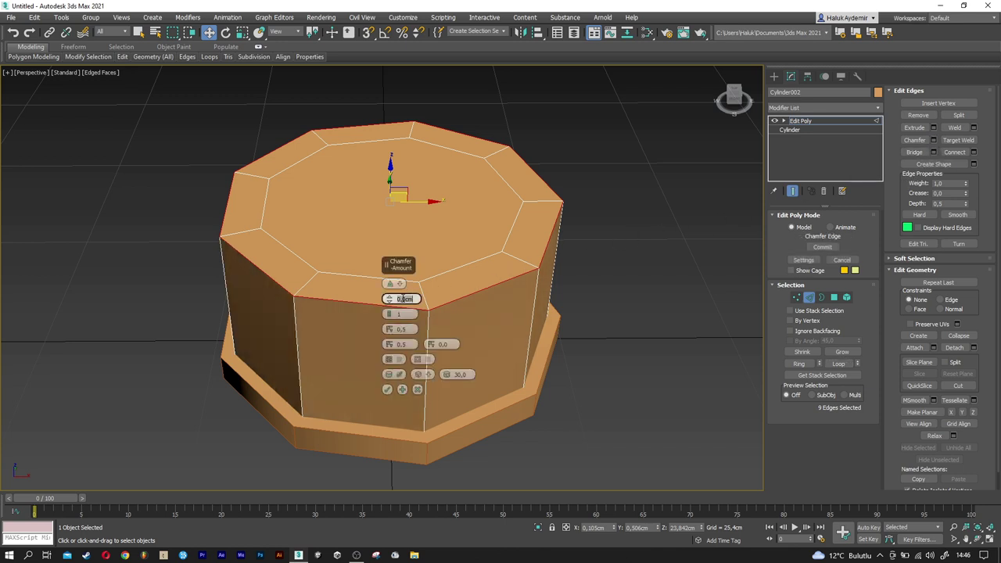
pyautogui.write('5')
pyautogui.press('Return')
pyautogui.click(386, 390)
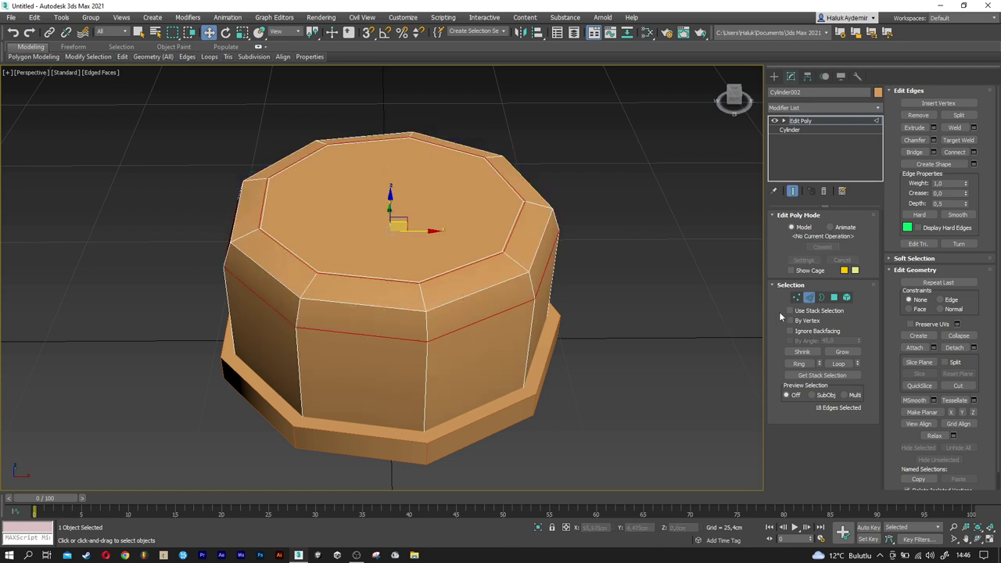
pyautogui.click(835, 298)
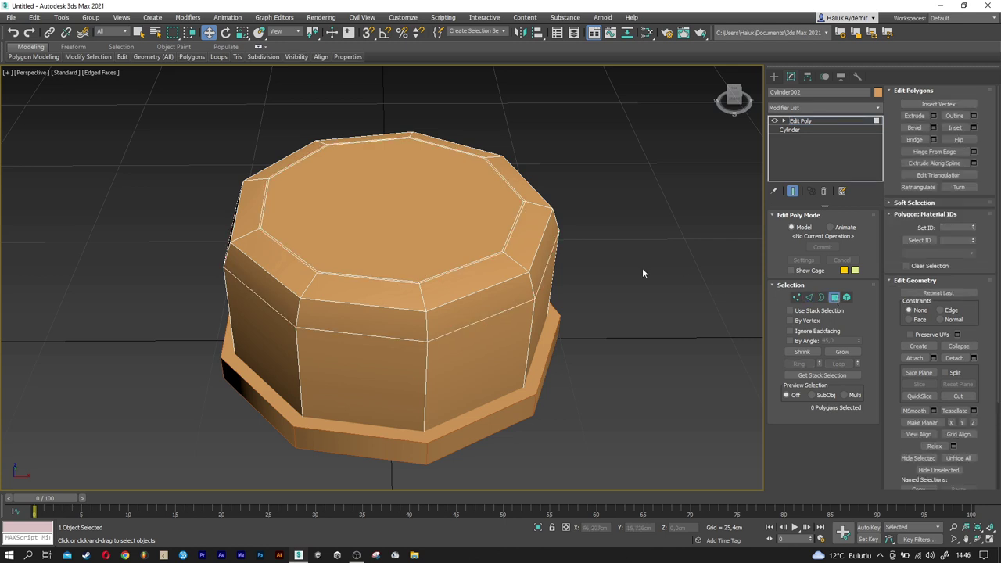
# - Extrude the inset top face upward by 5 cm
pyautogui.click(414, 214)
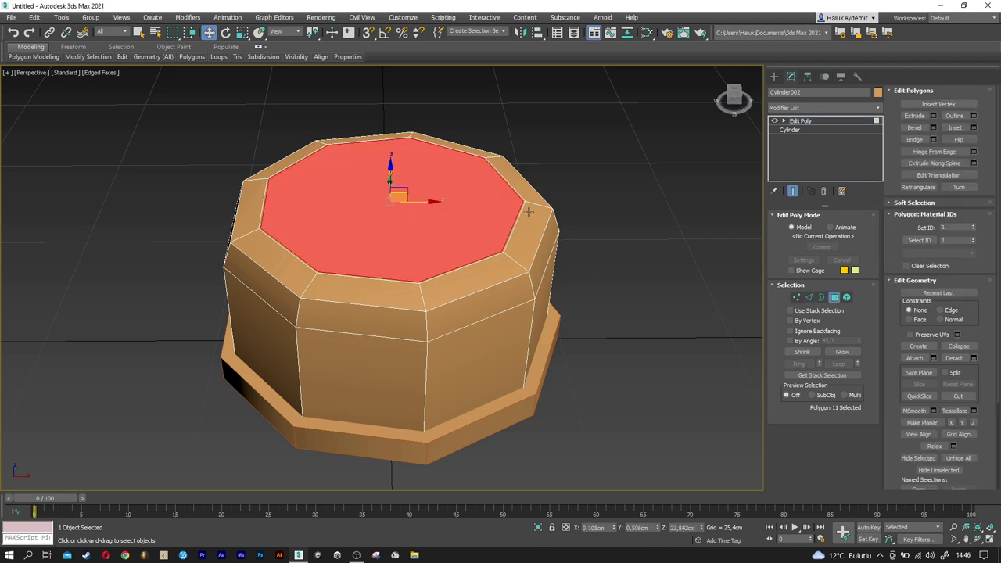
pyautogui.click(934, 116)
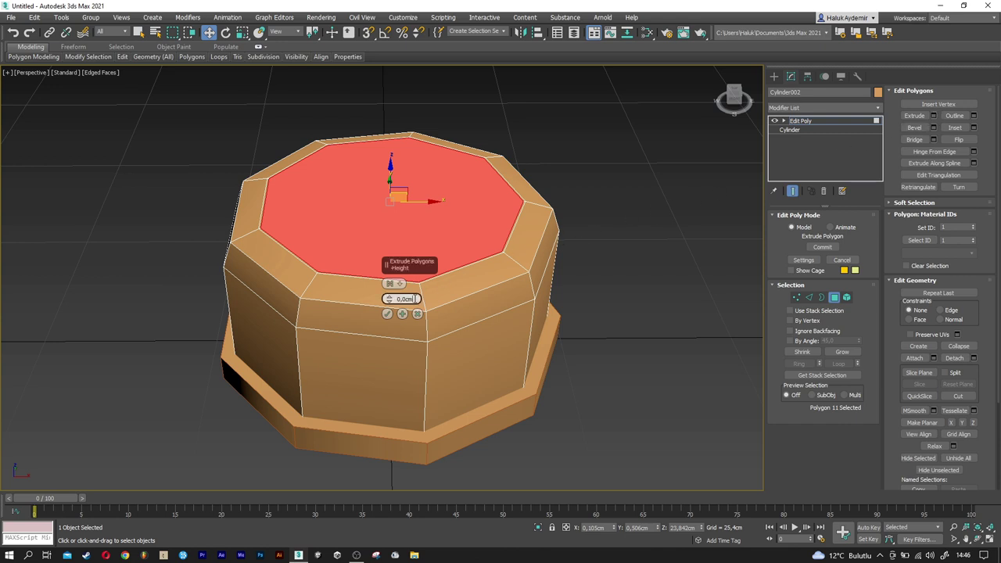
pyautogui.write('5')
pyautogui.press('Return')
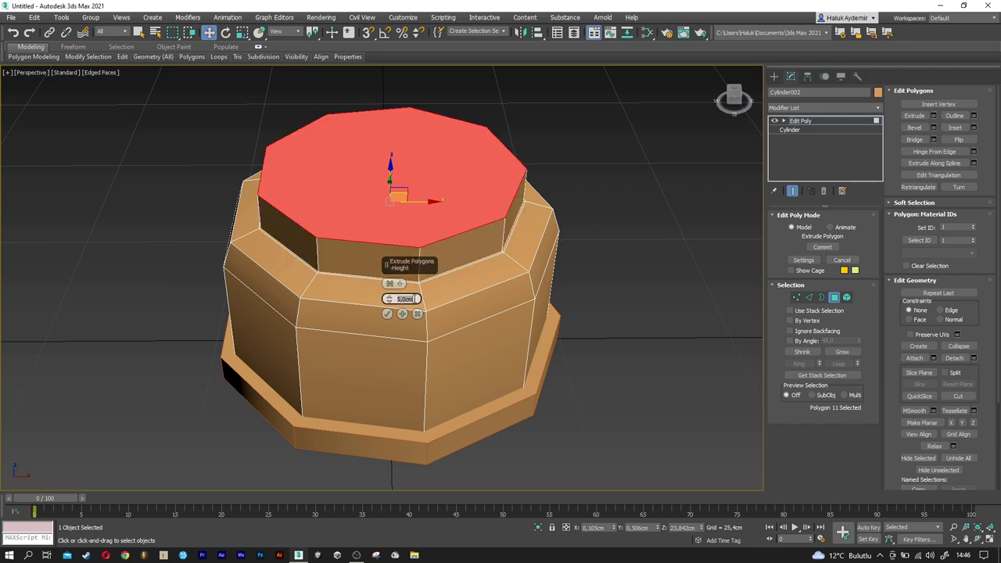
pyautogui.click(386, 315)
# - Scale the extruded top face down and extrude it another 5 cm
pyautogui.press('r')
pyautogui.moveTo(385, 165); pyautogui.dragTo(390, 173)
pyautogui.press('w')
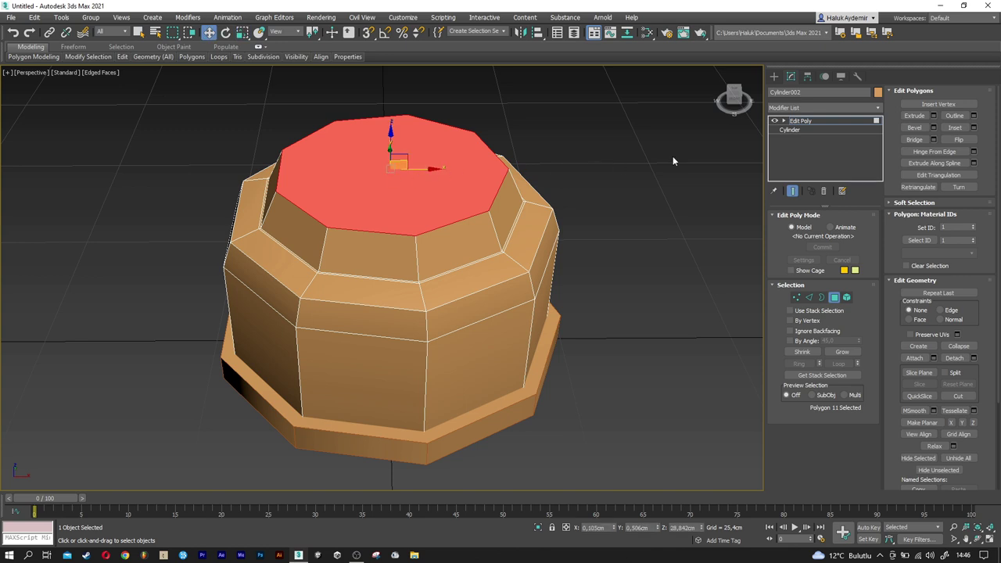
pyautogui.click(933, 116)
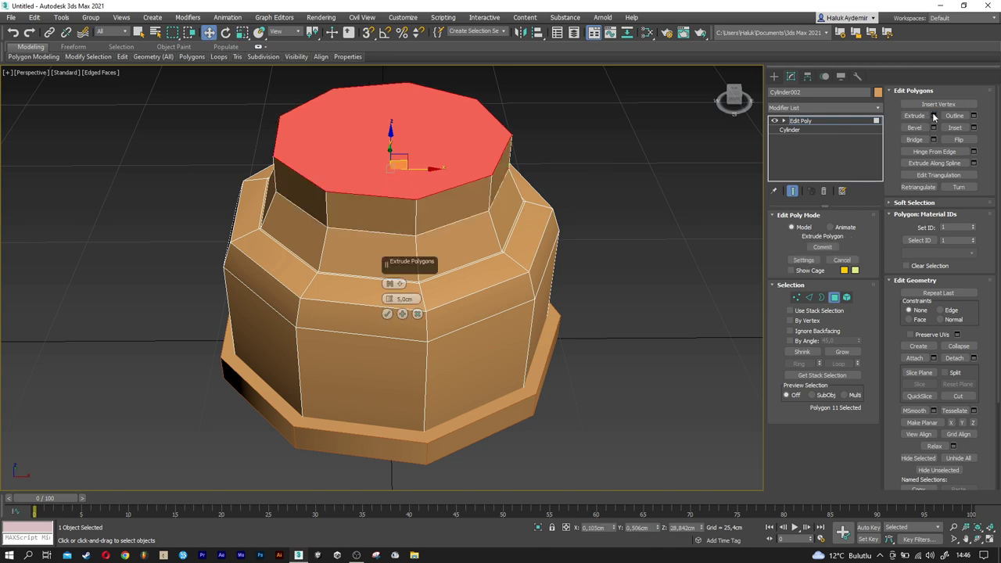
pyautogui.click(387, 313)
pyautogui.moveTo(385, 190)
pyautogui.keyDown('alt'); pyautogui.mouseDown(button='middle')
pyautogui.moveTo(384, 163)
pyautogui.moveTo(337, 160)
pyautogui.mouseUp(button='middle'); pyautogui.keyUp('alt')
# - Extrude the top ring of side polygons 5 cm outward along Local Normals
pyautogui.moveTo(497, 154); pyautogui.dragTo(532, 154)
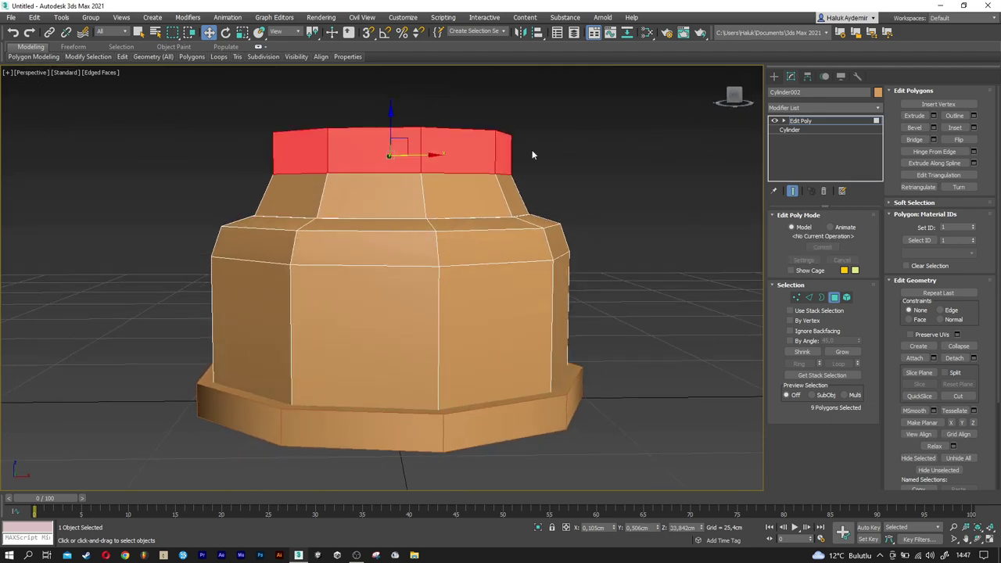
pyautogui.moveTo(420, 150)
pyautogui.keyDown('alt'); pyautogui.mouseDown(button='middle')
pyautogui.moveTo(408, 182)
pyautogui.moveTo(397, 157)
pyautogui.moveTo(418, 195)
pyautogui.mouseUp(button='middle'); pyautogui.keyUp('alt')
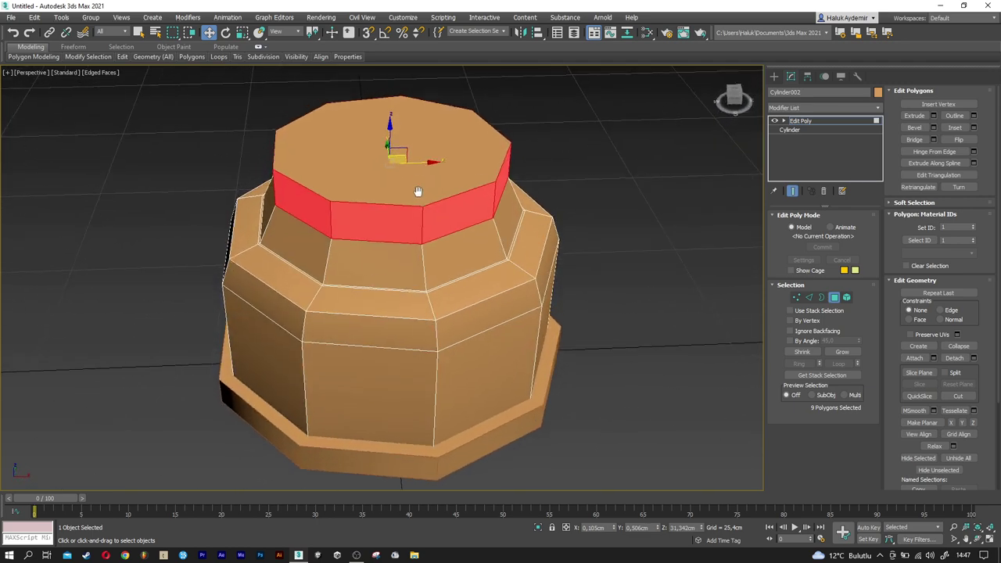
pyautogui.click(932, 115)
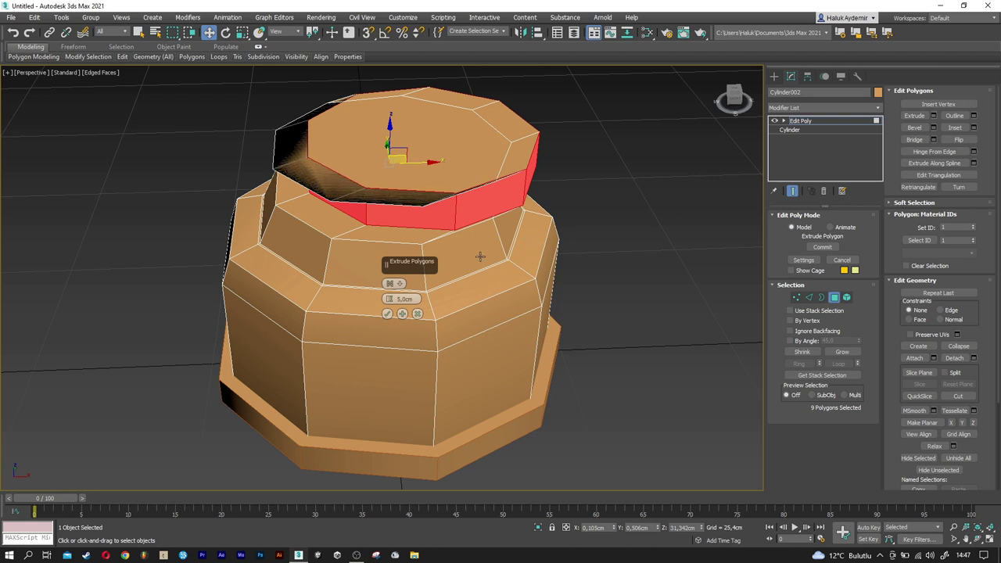
pyautogui.click(395, 283)
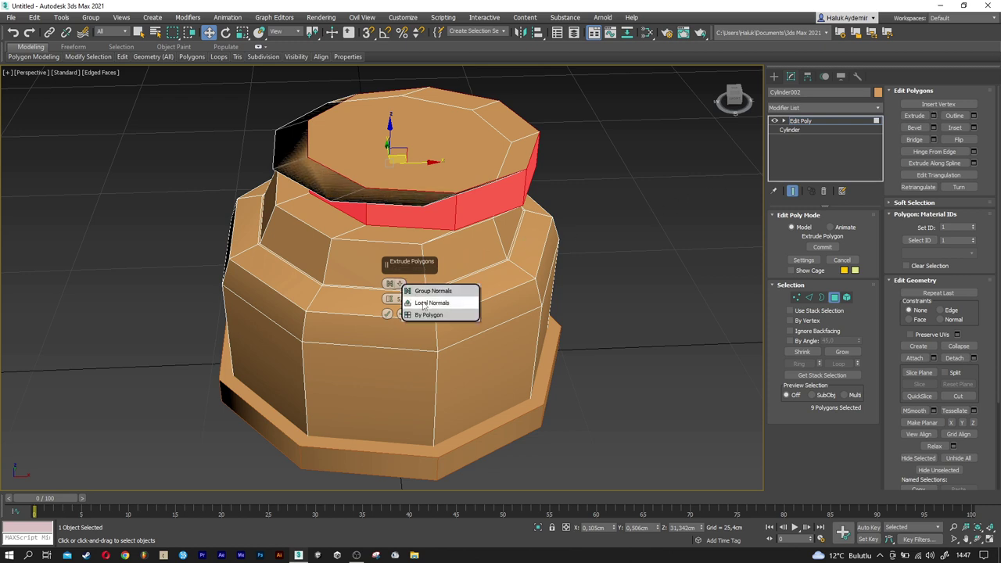
pyautogui.click(423, 305)
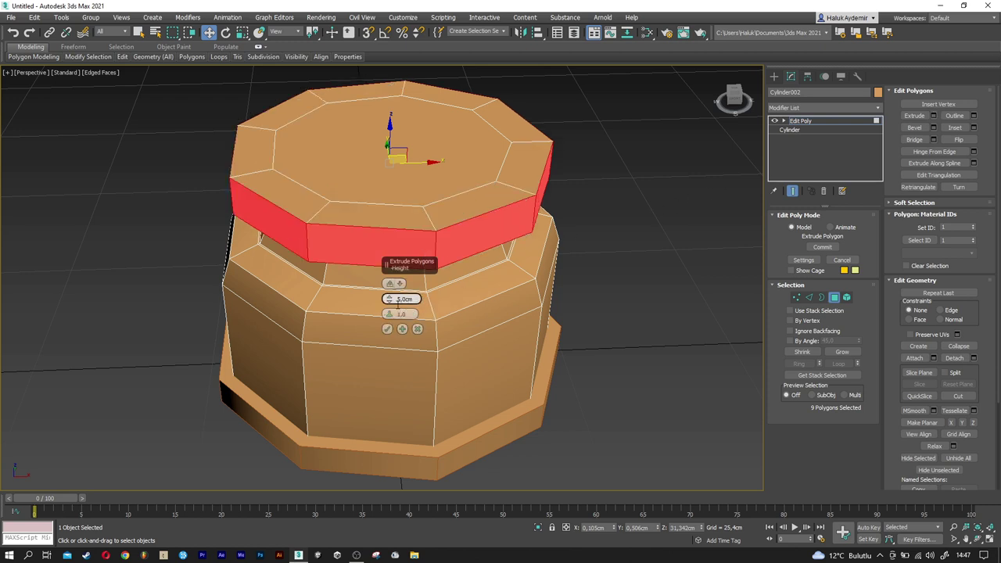
pyautogui.click(386, 329)
# - Raise the extruded ring upward into a wider cap band and exit Polygon mode
pyautogui.keyDown('alt'); pyautogui.moveTo(363, 274); pyautogui.dragTo(362, 222, button='middle'); pyautogui.keyUp('alt')
pyautogui.moveTo(390, 139); pyautogui.dragTo(388, 118)
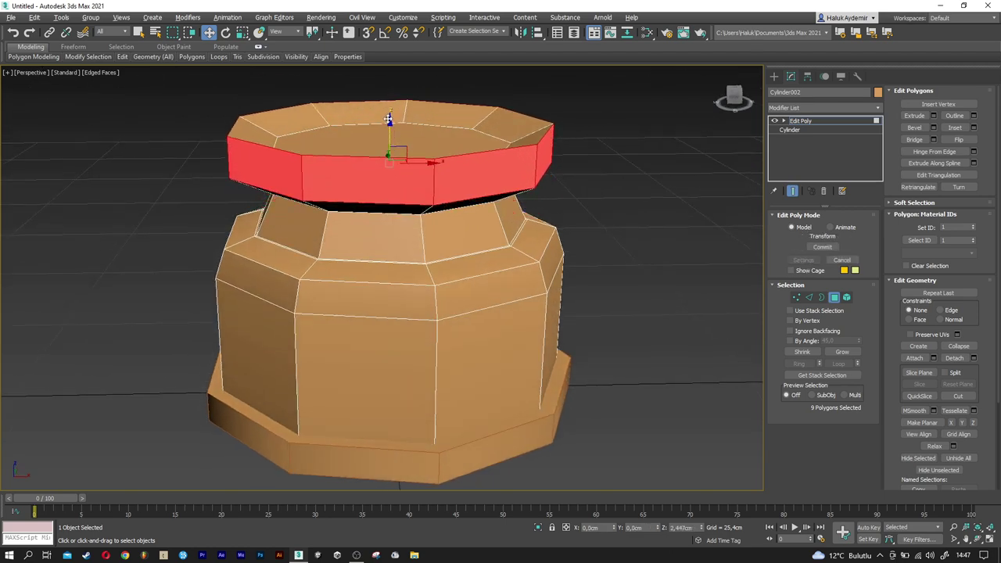
pyautogui.scroll(-3, 389, 119)
pyautogui.moveTo(391, 178)
pyautogui.keyDown('alt'); pyautogui.mouseDown(button='middle')
pyautogui.moveTo(396, 161)
pyautogui.moveTo(399, 198)
pyautogui.mouseUp(button='middle'); pyautogui.keyUp('alt')
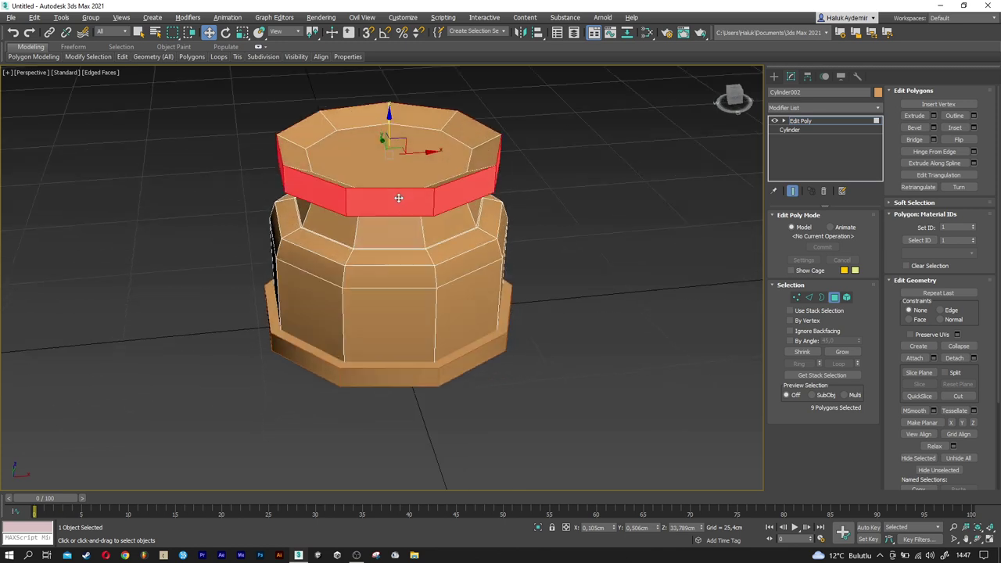
pyautogui.click(833, 297)
pyautogui.click(575, 292)
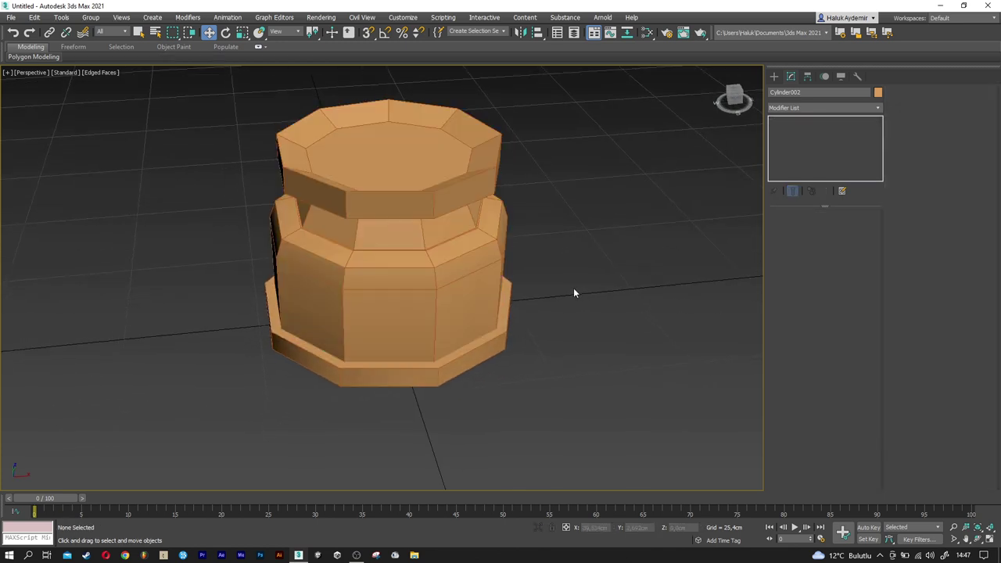
# - Clone the lantern body upward as a copy
pyautogui.press('F4')
pyautogui.moveTo(575, 292); pyautogui.dragTo(571, 301, button='middle')
pyautogui.press('F4')
pyautogui.moveTo(487, 264); pyautogui.dragTo(464, 311, button='middle')
pyautogui.click(362, 311)
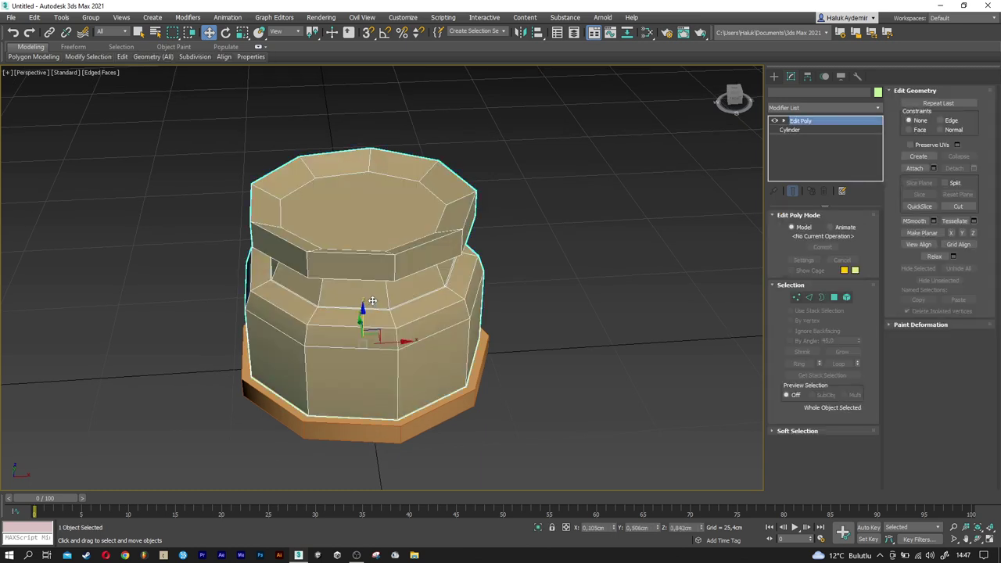
pyautogui.keyDown('shift'); pyautogui.moveTo(362, 311); pyautogui.dragTo(362, 149); pyautogui.keyUp('shift')
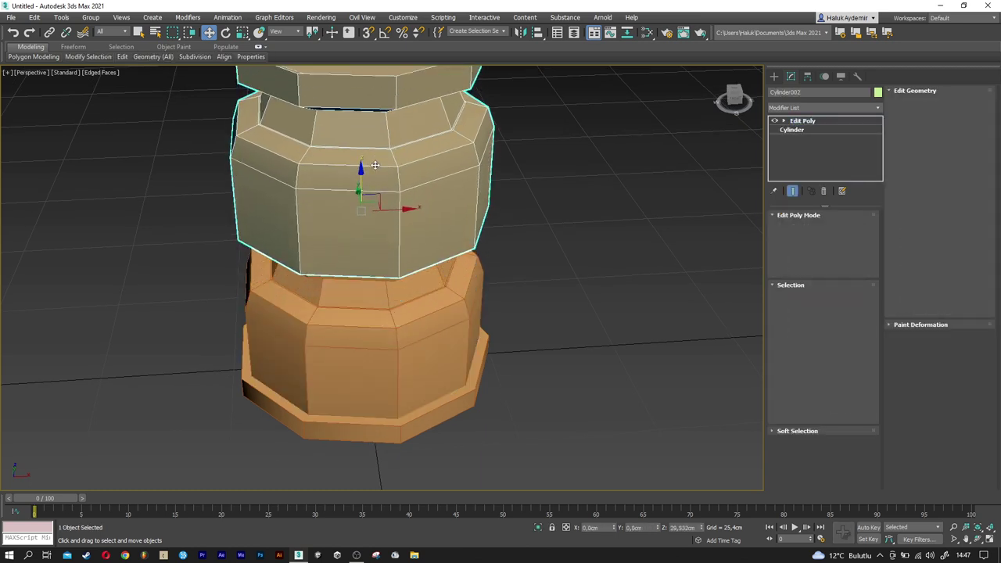
pyautogui.click(501, 323)
pyautogui.moveTo(470, 267); pyautogui.dragTo(496, 411, button='middle')
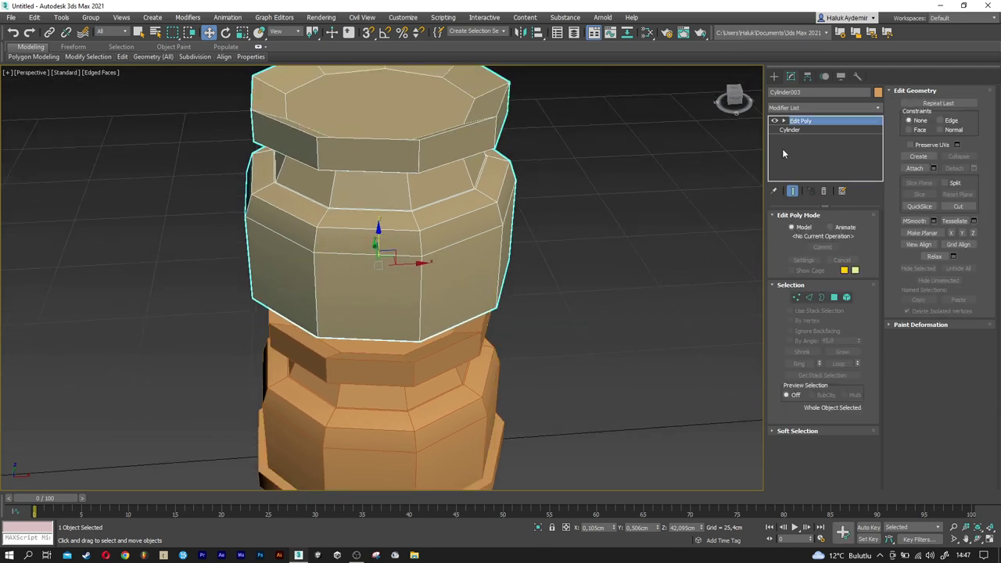
# - Delete the copy's Edit Poly and make it a plain cylinder, radius 20 cm, height 25 cm
pyautogui.rightClick(808, 125)
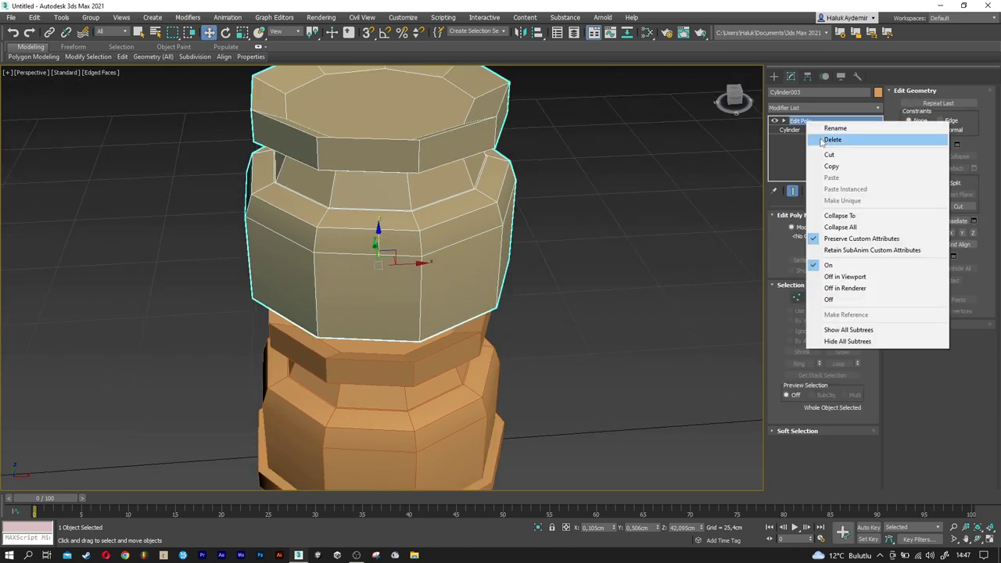
pyautogui.click(832, 140)
pyautogui.doubleClick(845, 229)
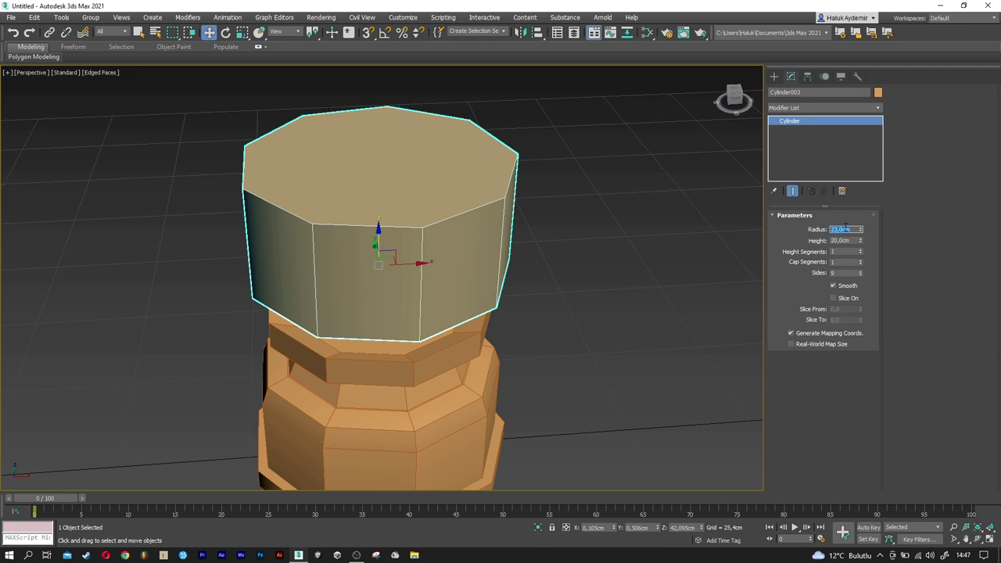
pyautogui.write('20')
pyautogui.press('Tab')
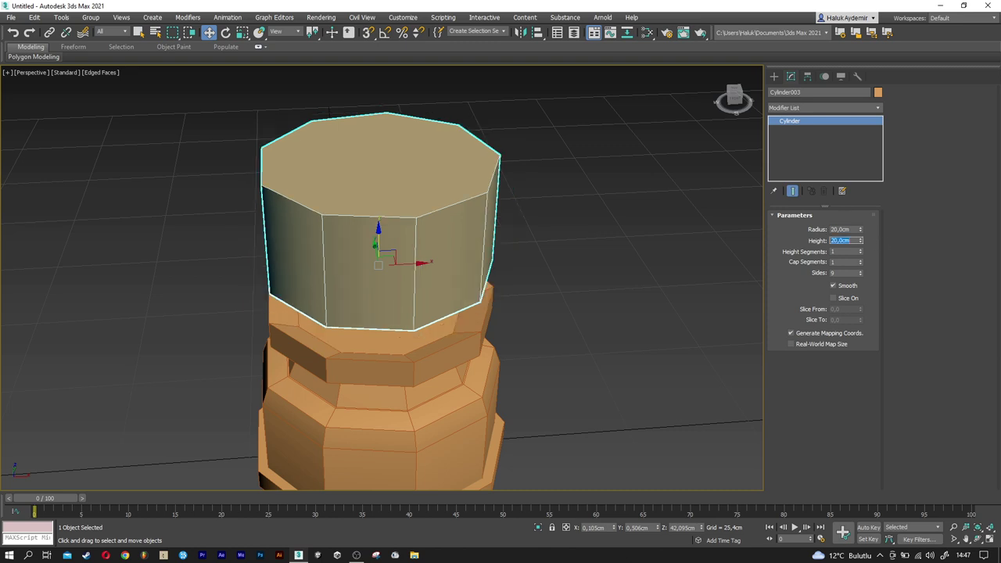
pyautogui.write('25')
pyautogui.press('Return')
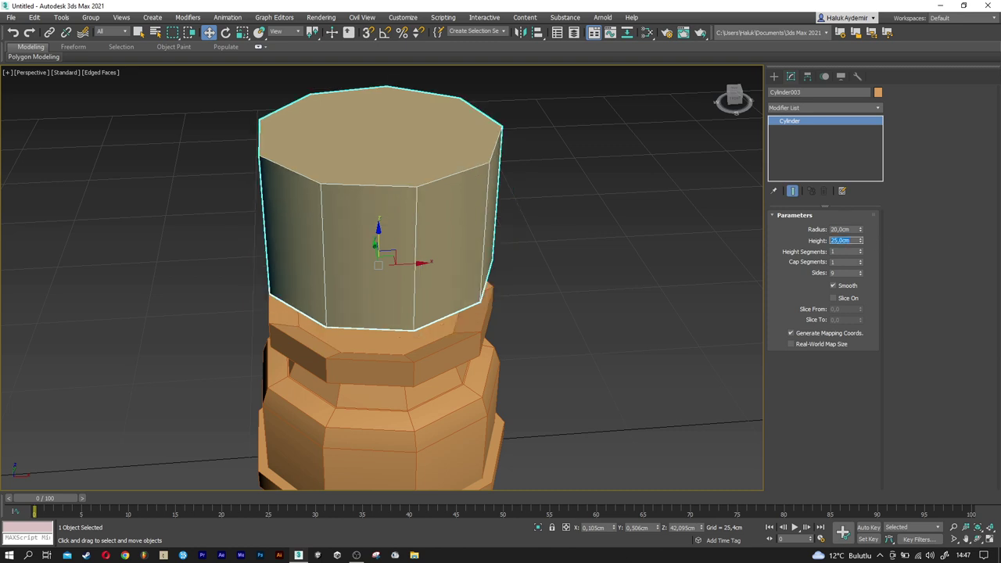
pyautogui.keyDown('alt'); pyautogui.moveTo(450, 266); pyautogui.dragTo(438, 246, button='middle'); pyautogui.keyUp('alt')
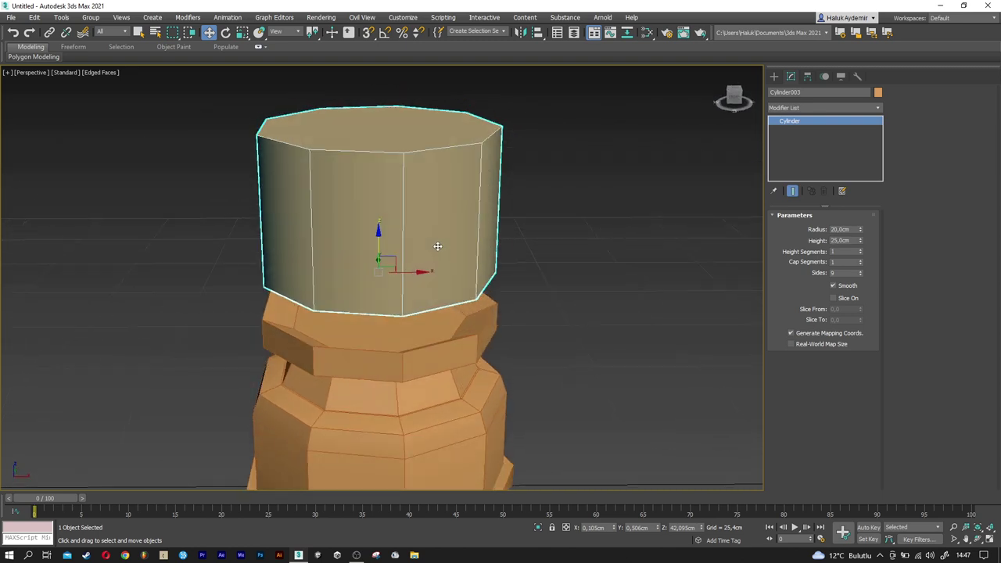
# - Add an Edit Poly modifier to the new cylinder
pyautogui.click(810, 109)
pyautogui.press('e')
pyautogui.click(807, 145)
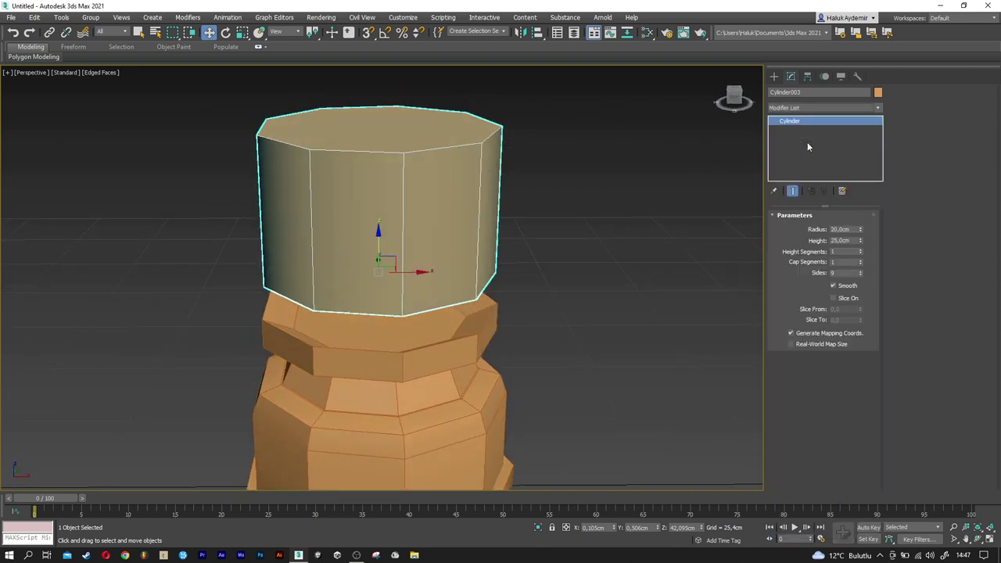
# - Select the cylinder's top and bottom faces and extrude them 5 cm
pyautogui.click(835, 298)
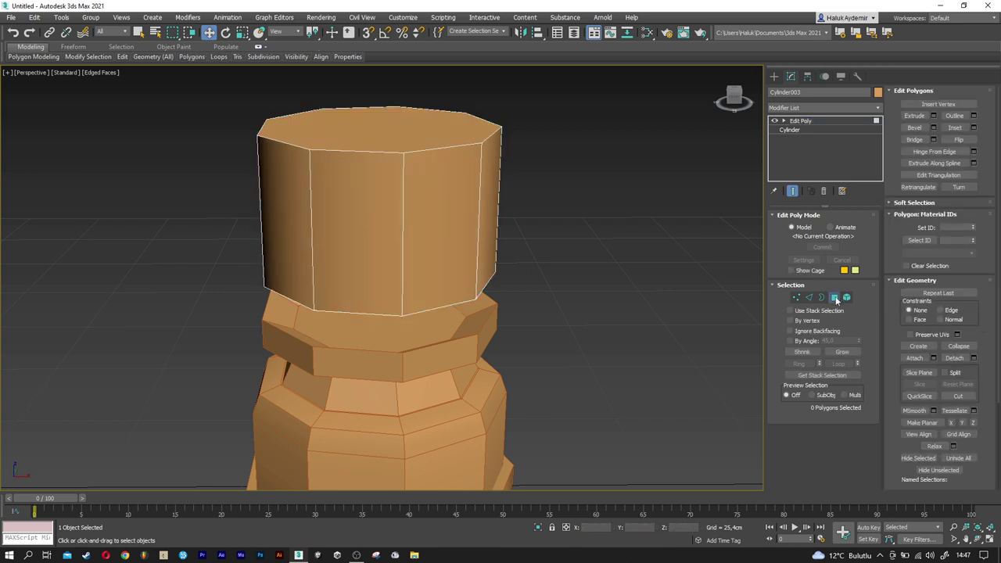
pyautogui.click(405, 138)
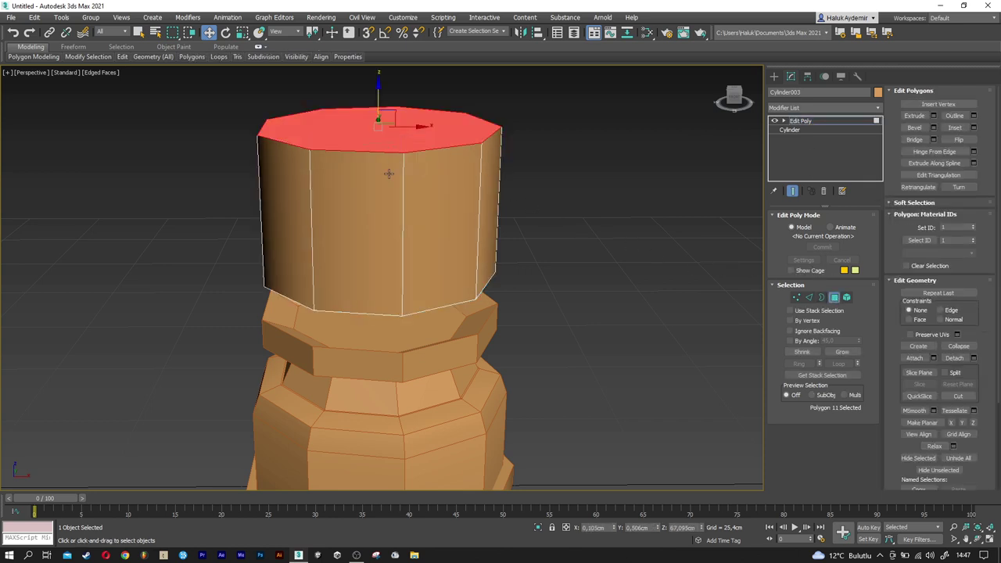
pyautogui.keyDown('alt'); pyautogui.moveTo(389, 174); pyautogui.dragTo(387, 149, button='middle'); pyautogui.keyUp('alt')
pyautogui.keyDown('ctrl'); pyautogui.click(368, 283); pyautogui.keyUp('ctrl')
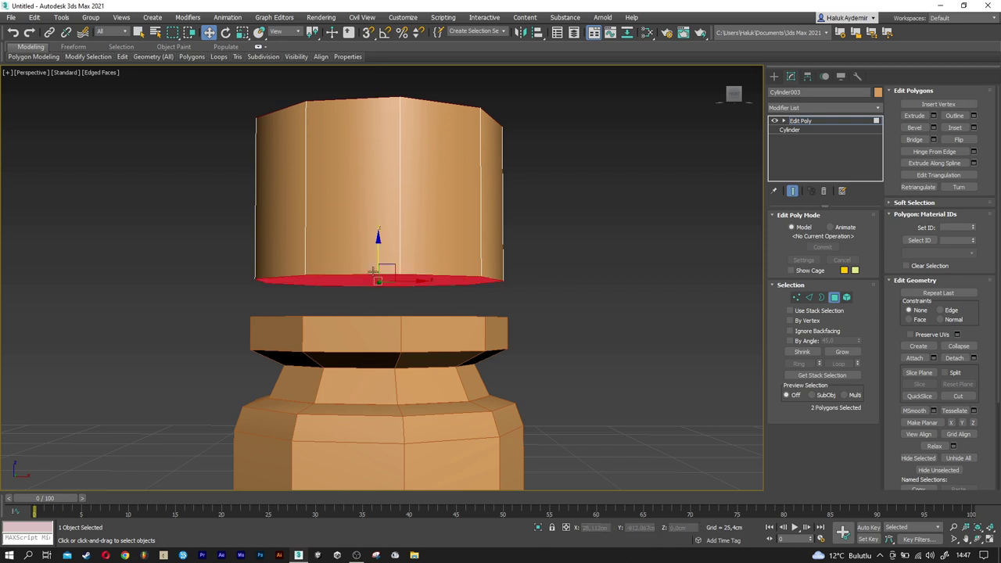
pyautogui.keyDown('alt'); pyautogui.moveTo(373, 191); pyautogui.dragTo(374, 226, button='middle'); pyautogui.keyUp('alt')
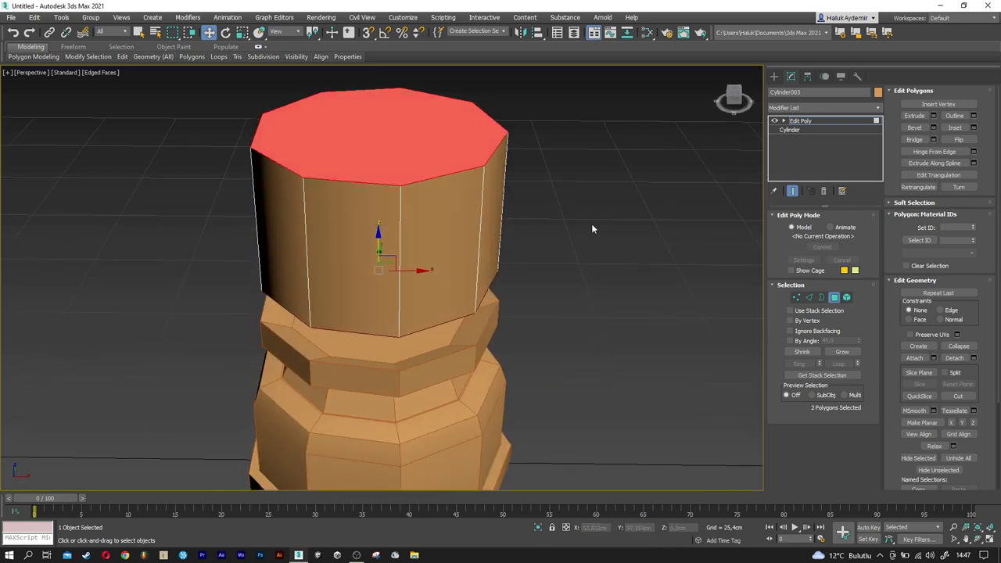
pyautogui.click(933, 115)
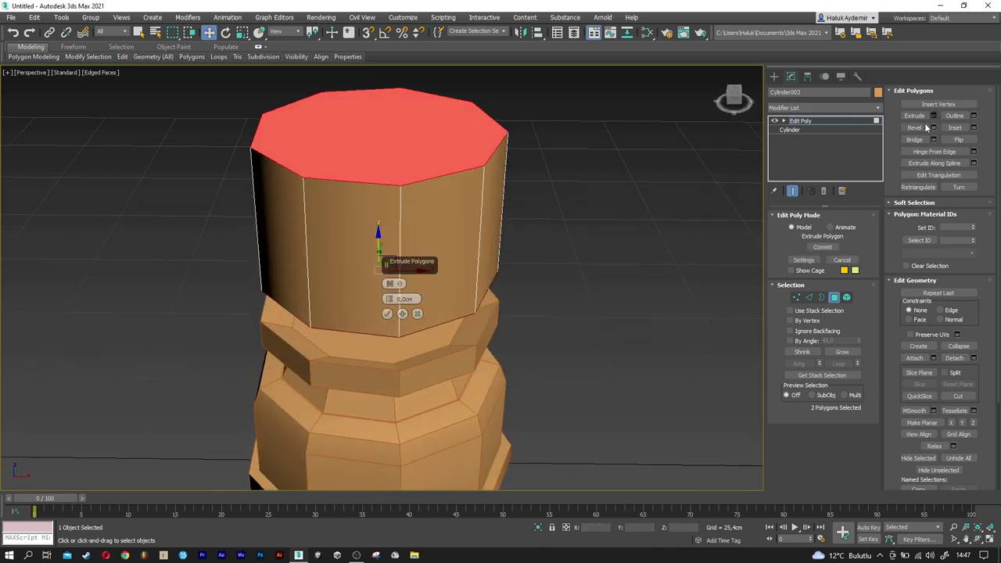
pyautogui.write('5')
pyautogui.press('Return')
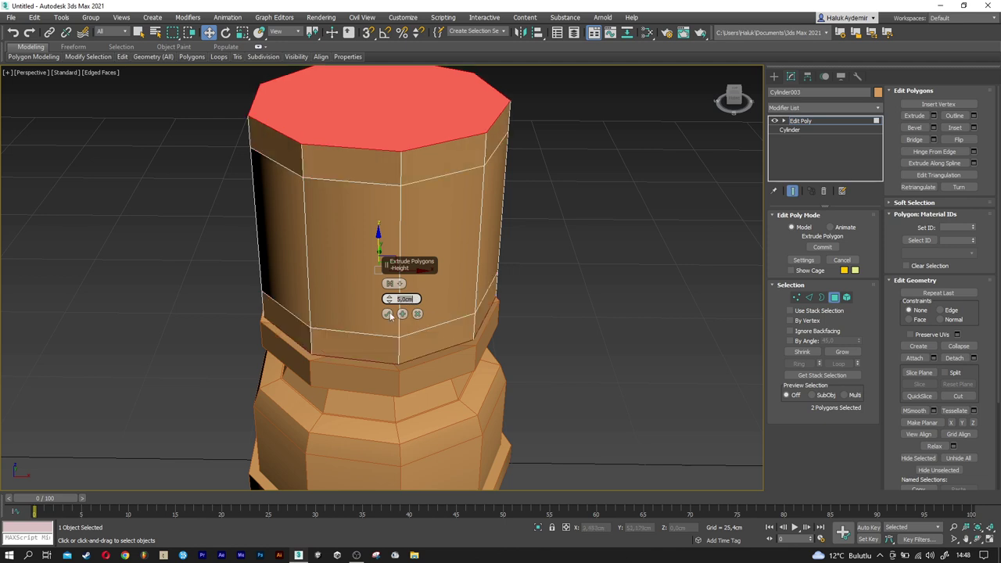
pyautogui.click(390, 315)
# - Scale the extruded end faces down to taper both ends, then exit Polygon mode
pyautogui.keyDown('alt'); pyautogui.moveTo(386, 315); pyautogui.dragTo(380, 297, button='middle'); pyautogui.keyUp('alt')
pyautogui.press('r')
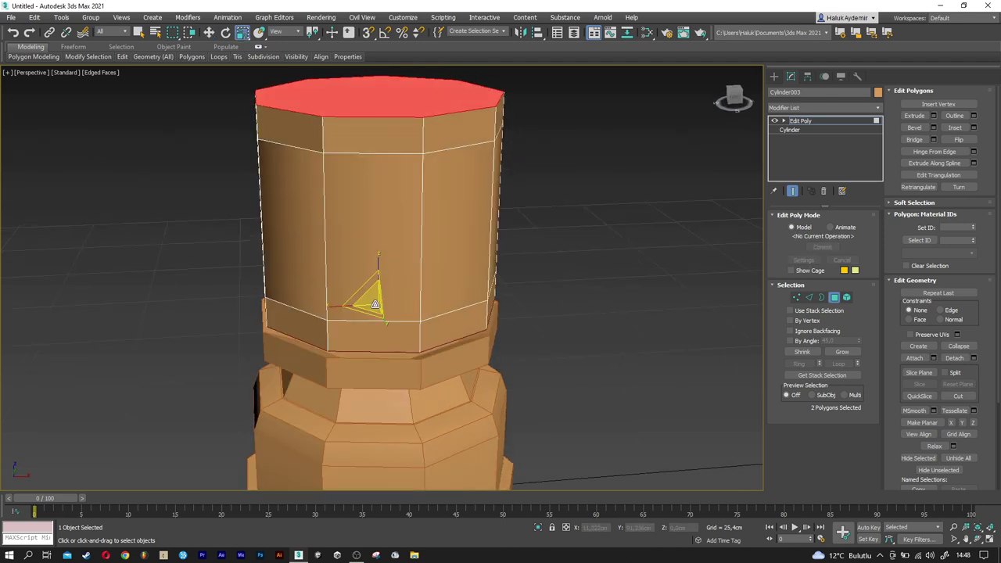
pyautogui.moveTo(376, 303); pyautogui.dragTo(376, 318)
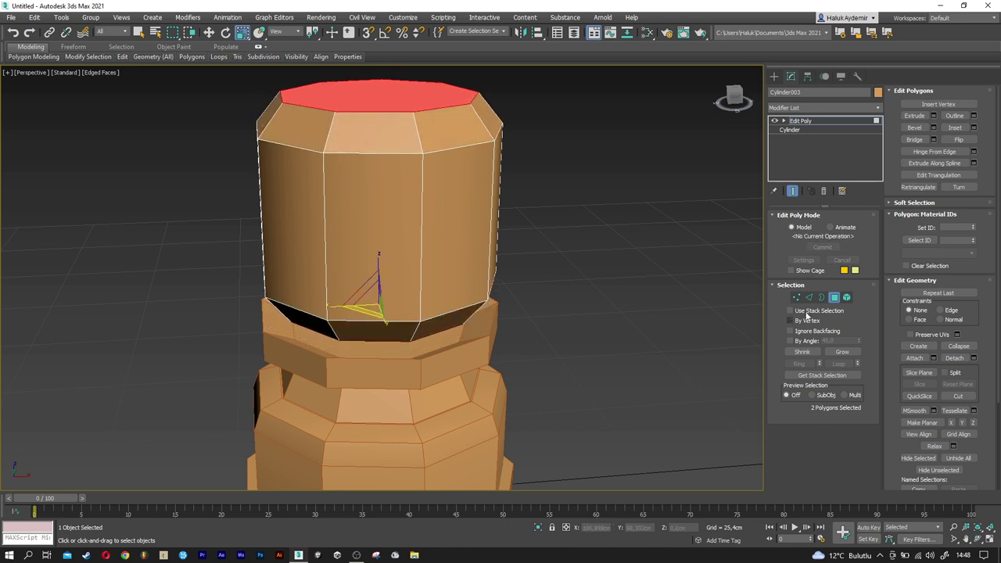
pyautogui.click(834, 298)
pyautogui.press('w')
pyautogui.moveTo(574, 301)
pyautogui.keyDown('alt'); pyautogui.mouseDown(button='middle')
pyautogui.moveTo(376, 245)
pyautogui.moveTo(367, 270)
pyautogui.mouseUp(button='middle'); pyautogui.keyUp('alt')
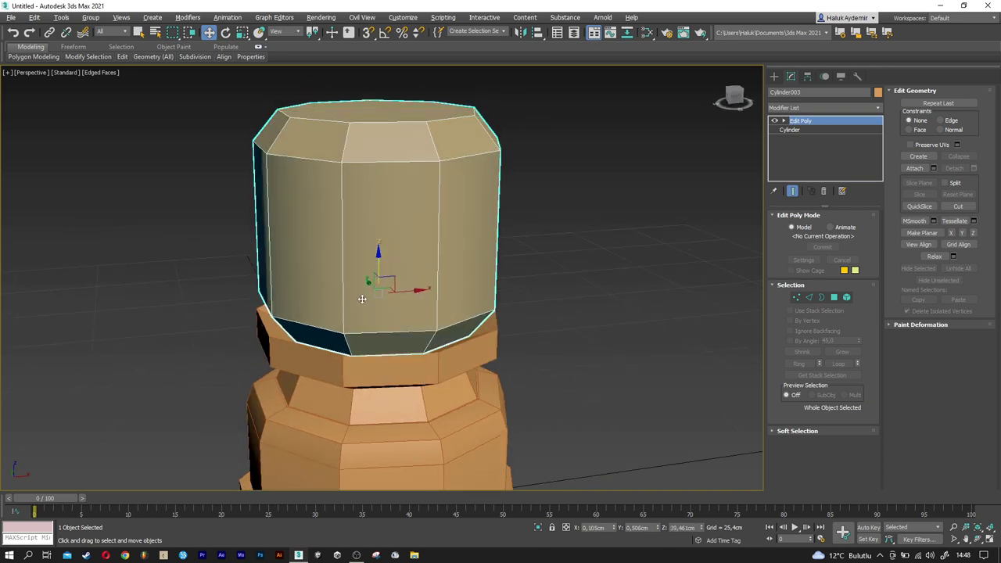
# - Lower the tapered cylinder so it sits on the body
pyautogui.scroll(4, 364, 308)
pyautogui.keyDown('alt'); pyautogui.moveTo(392, 262); pyautogui.dragTo(399, 255, button='middle'); pyautogui.keyUp('alt')
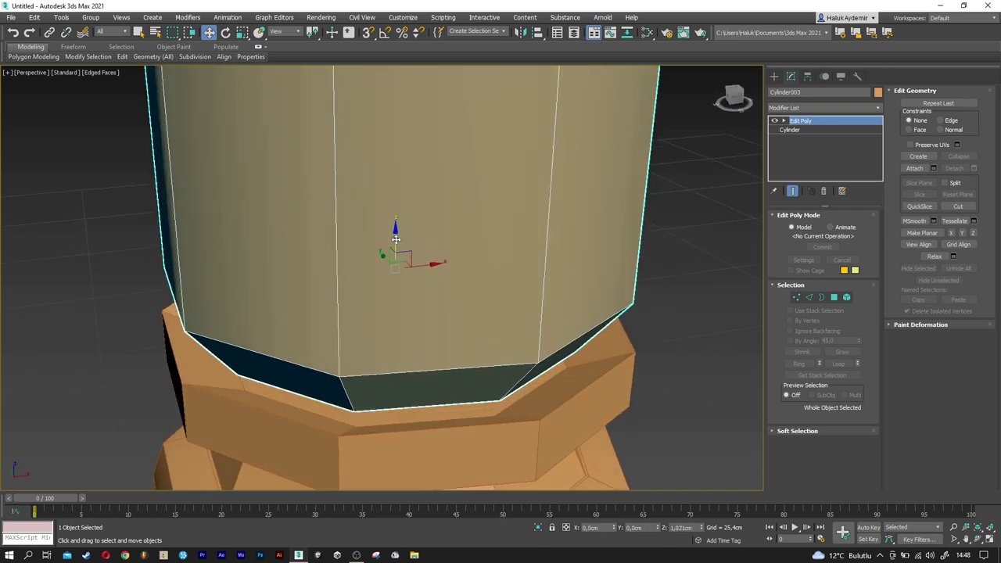
pyautogui.moveTo(399, 255); pyautogui.dragTo(370, 266)
pyautogui.scroll(-3, 371, 266)
pyautogui.keyDown('alt'); pyautogui.moveTo(370, 266); pyautogui.dragTo(367, 305, button='middle'); pyautogui.keyUp('alt')
pyautogui.scroll(-2, 371, 288)
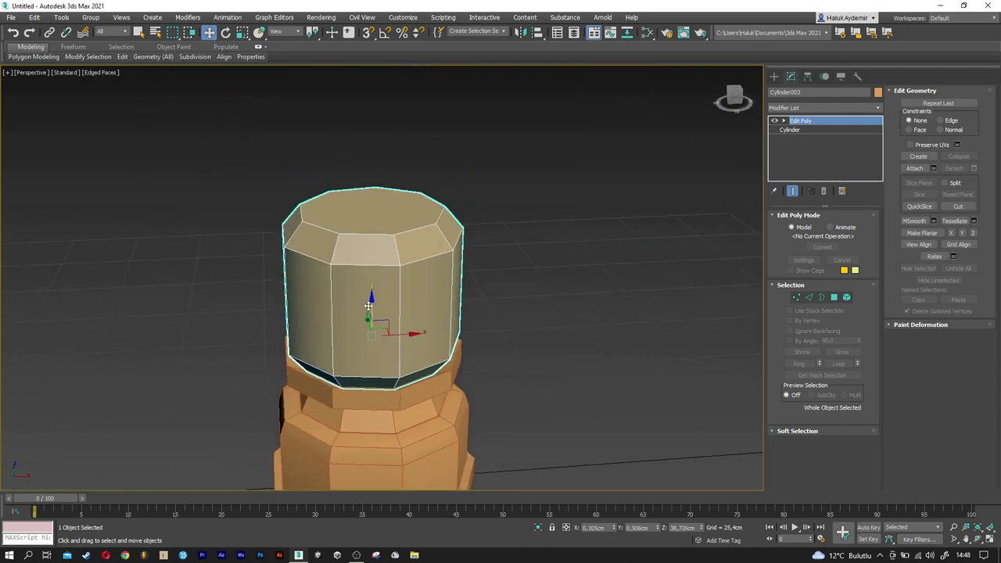
# - Clone the cylinder upward and delete the copy's Edit Poly modifier
pyautogui.keyDown('shift'); pyautogui.moveTo(371, 304); pyautogui.dragTo(379, 173); pyautogui.keyUp('shift')
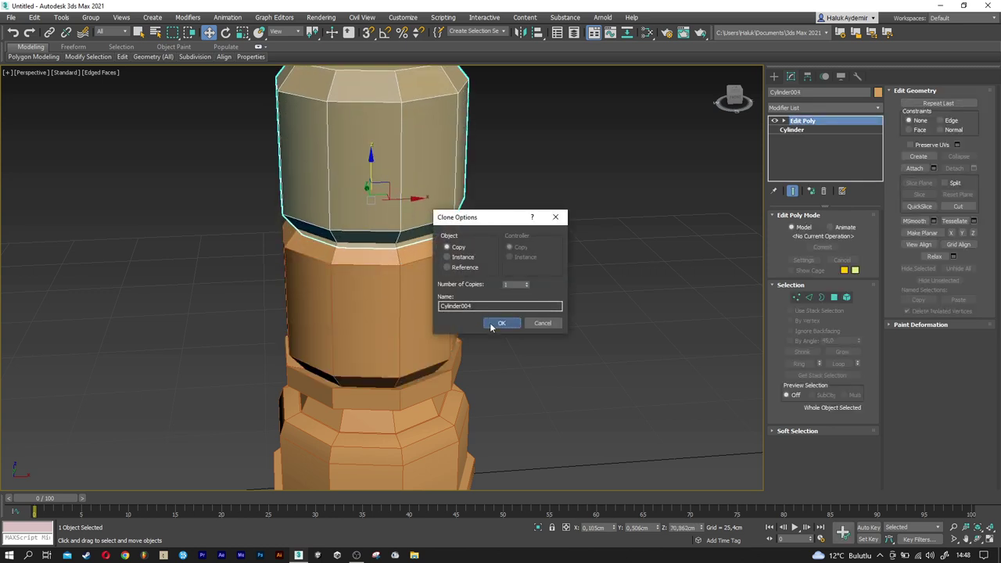
pyautogui.click(500, 323)
pyautogui.rightClick(802, 125)
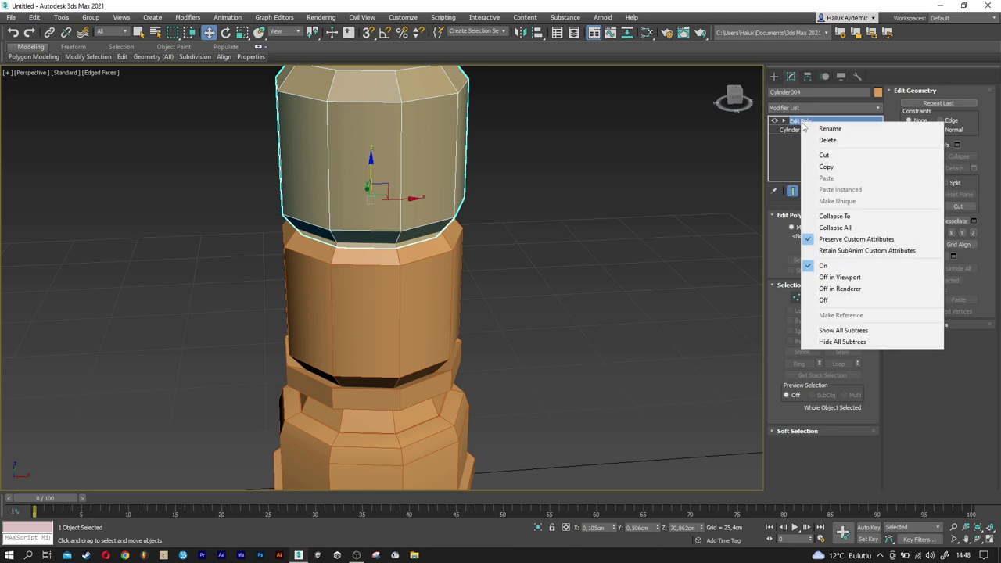
pyautogui.click(818, 141)
pyautogui.moveTo(513, 247)
pyautogui.mouseDown(button='middle')
pyautogui.moveTo(501, 287)
pyautogui.moveTo(516, 341)
pyautogui.mouseUp(button='middle')
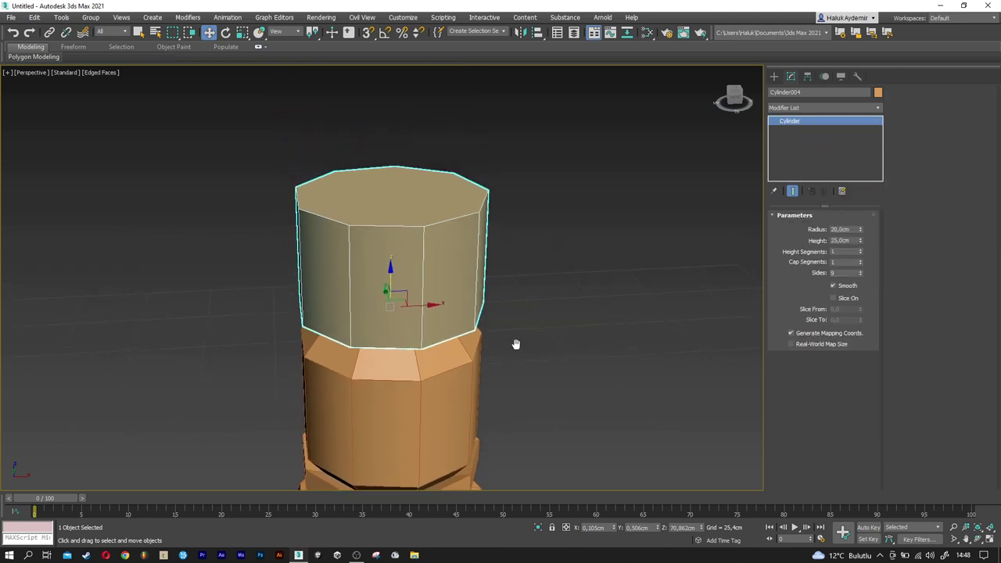
# - Reshape the upper cylinder into a flat slab, 35 cm radius and 2 cm tall
pyautogui.doubleClick(844, 229)
pyautogui.write('25')
pyautogui.press('Tab')
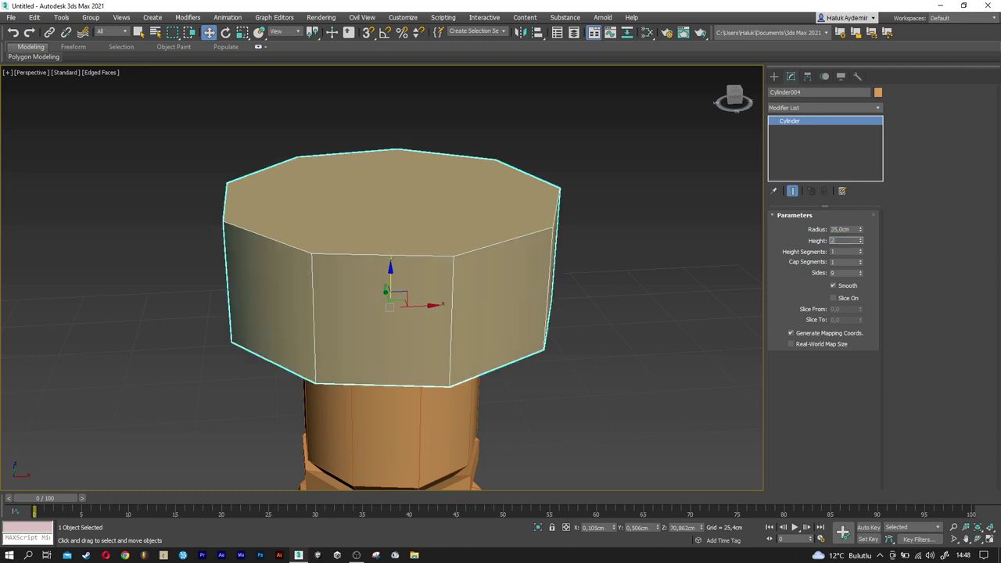
pyautogui.press('Return')
# - In Front view, raise the slab so it rests on the body
pyautogui.keyDown('alt'); pyautogui.moveTo(402, 293); pyautogui.dragTo(391, 243, button='middle'); pyautogui.keyUp('alt')
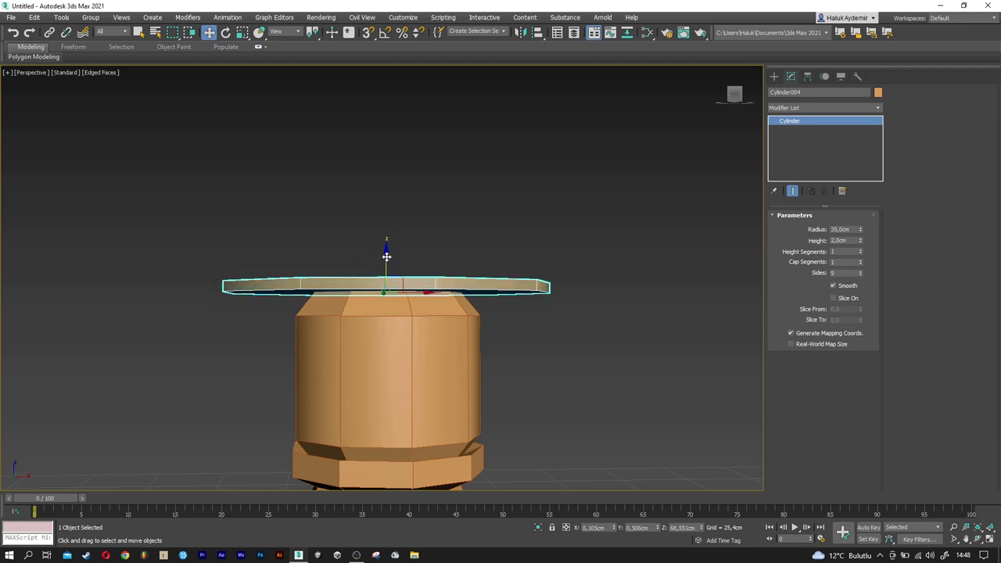
pyautogui.press('f')
pyautogui.scroll(5, 367, 230)
pyautogui.scroll(3, 363, 243)
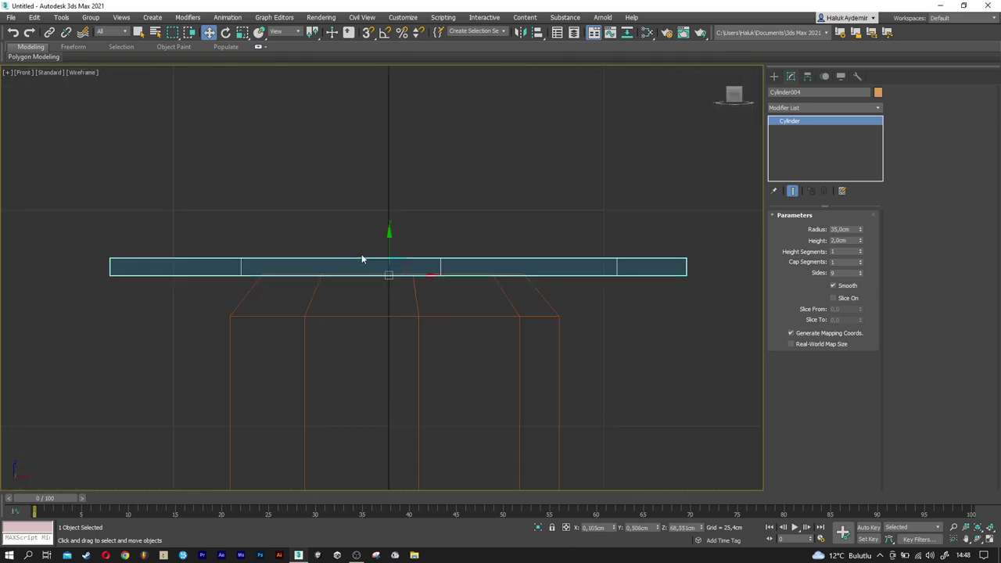
pyautogui.scroll(4, 376, 262)
pyautogui.scroll(2, 383, 272)
pyautogui.scroll(1, 395, 281)
pyautogui.moveTo(409, 292); pyautogui.dragTo(409, 277)
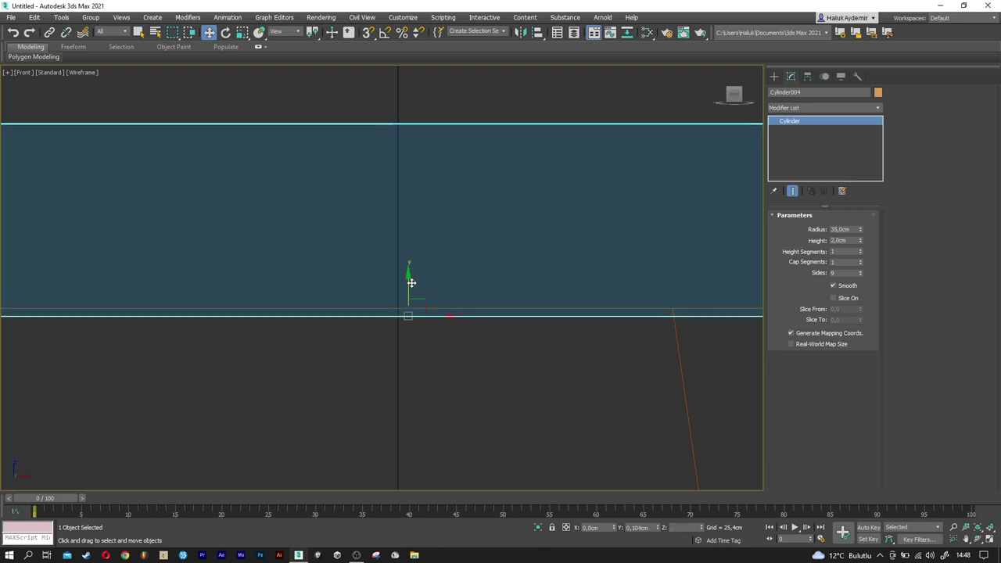
pyautogui.press('p')
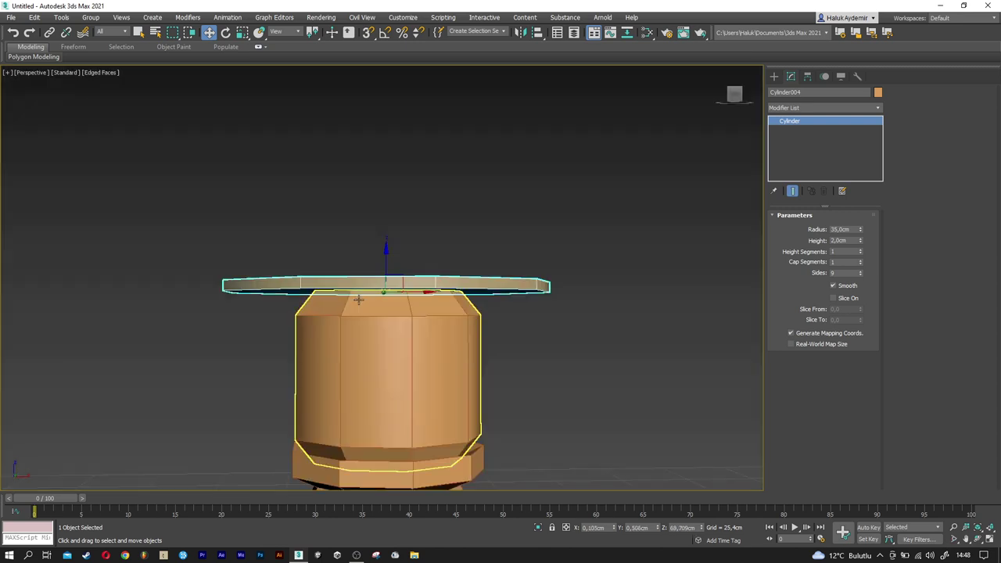
pyautogui.keyDown('alt'); pyautogui.moveTo(366, 296); pyautogui.dragTo(388, 328, button='middle'); pyautogui.keyUp('alt')
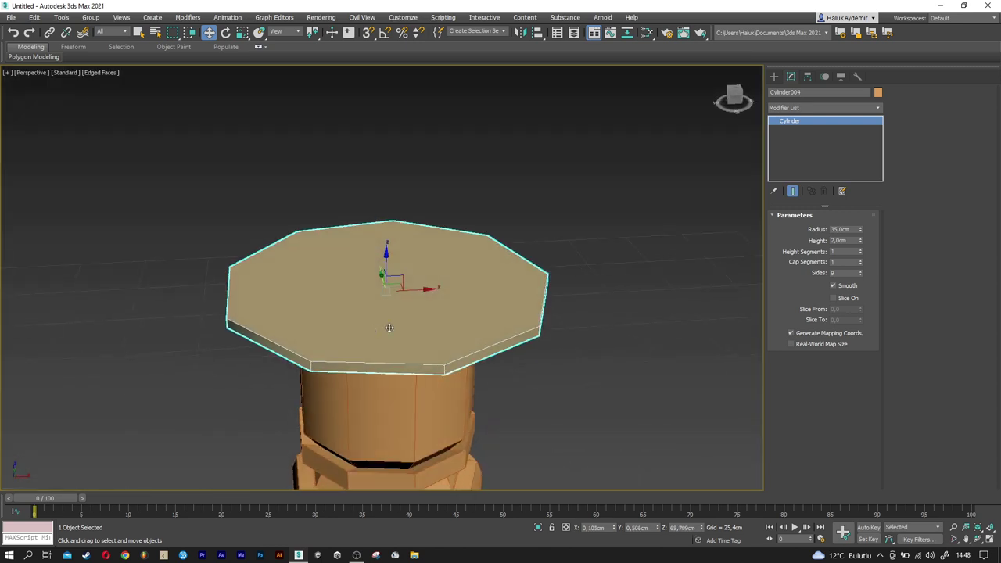
pyautogui.click(799, 108)
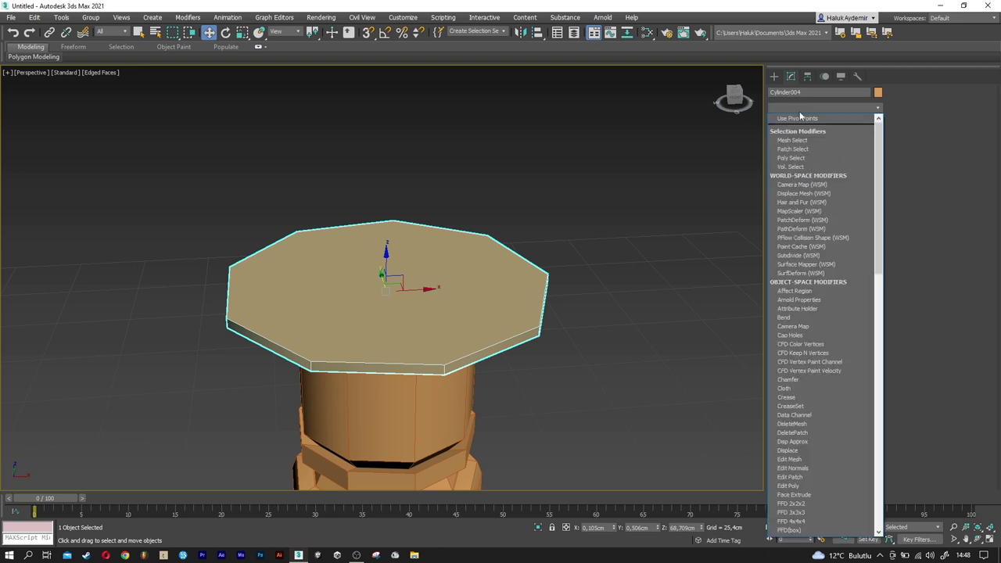
# - Add Edit Poly to the slab, select its top face and scale it down slightly
pyautogui.press('e')
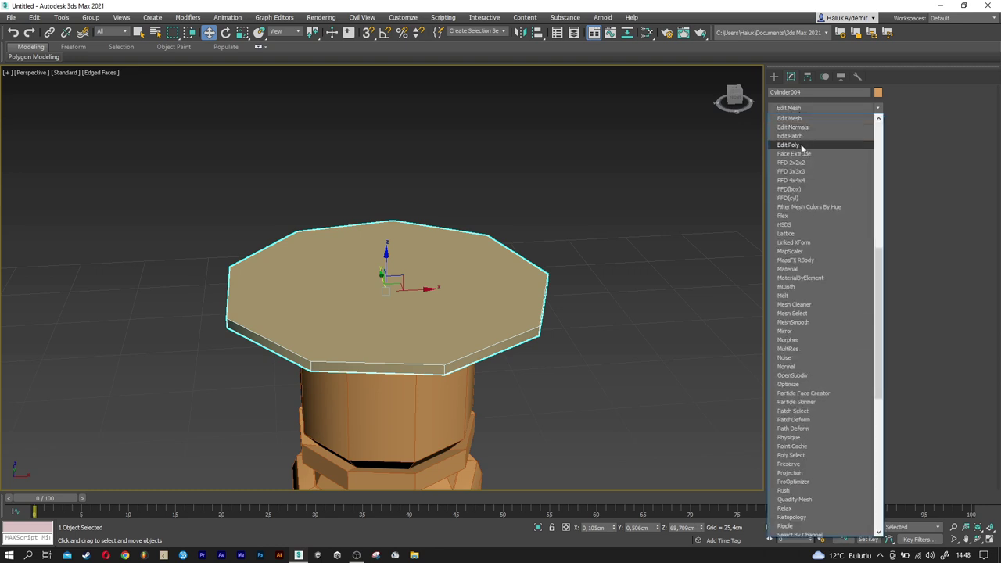
pyautogui.click(800, 145)
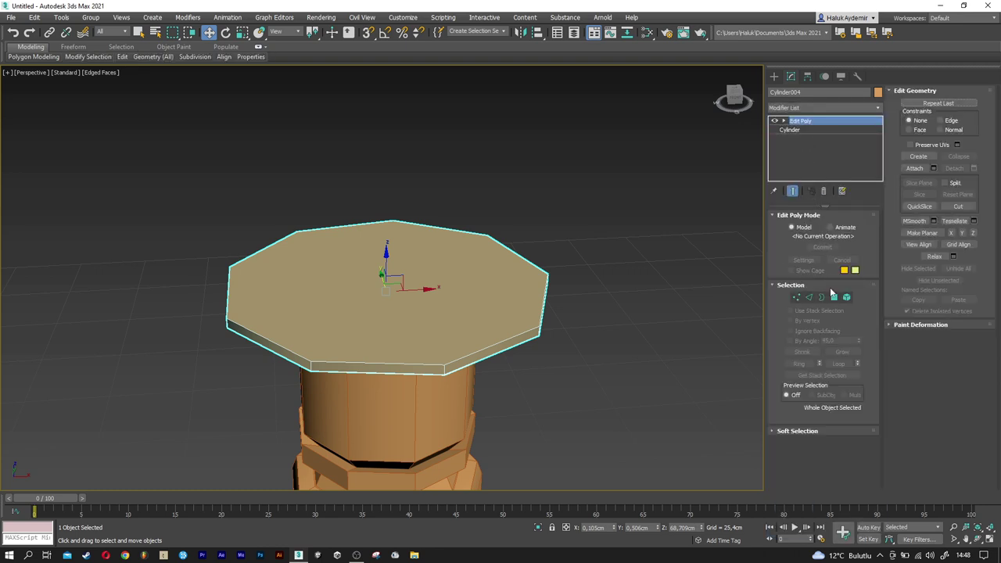
pyautogui.click(833, 297)
pyautogui.click(396, 295)
pyautogui.press('r')
pyautogui.moveTo(384, 269); pyautogui.dragTo(383, 279)
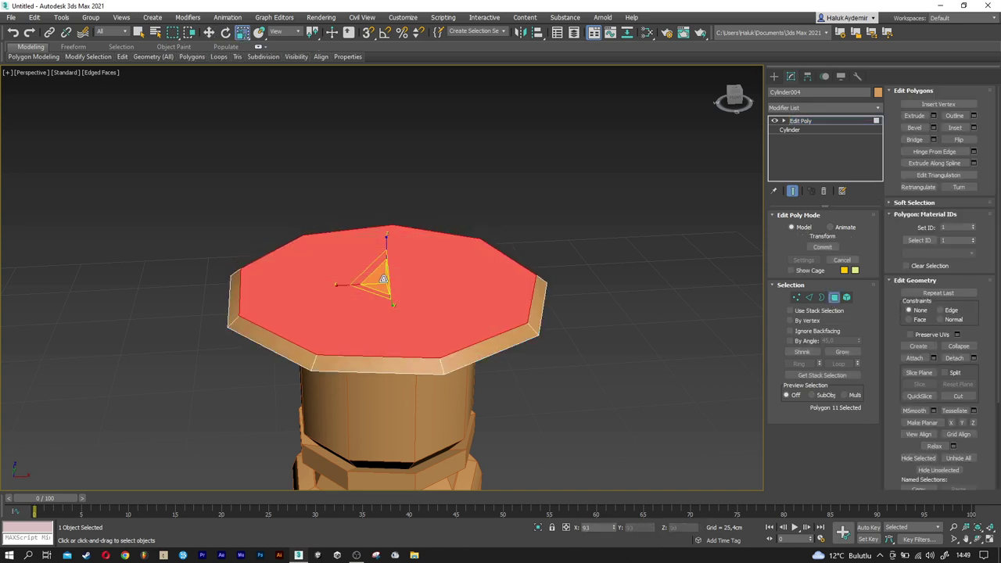
# - Inset the top face by 10 cm and raise the inner face slightly
pyautogui.moveTo(383, 279)
pyautogui.keyDown('alt'); pyautogui.mouseDown(button='middle')
pyautogui.moveTo(376, 264)
pyautogui.moveTo(385, 289)
pyautogui.mouseUp(button='middle'); pyautogui.keyUp('alt')
pyautogui.press('w')
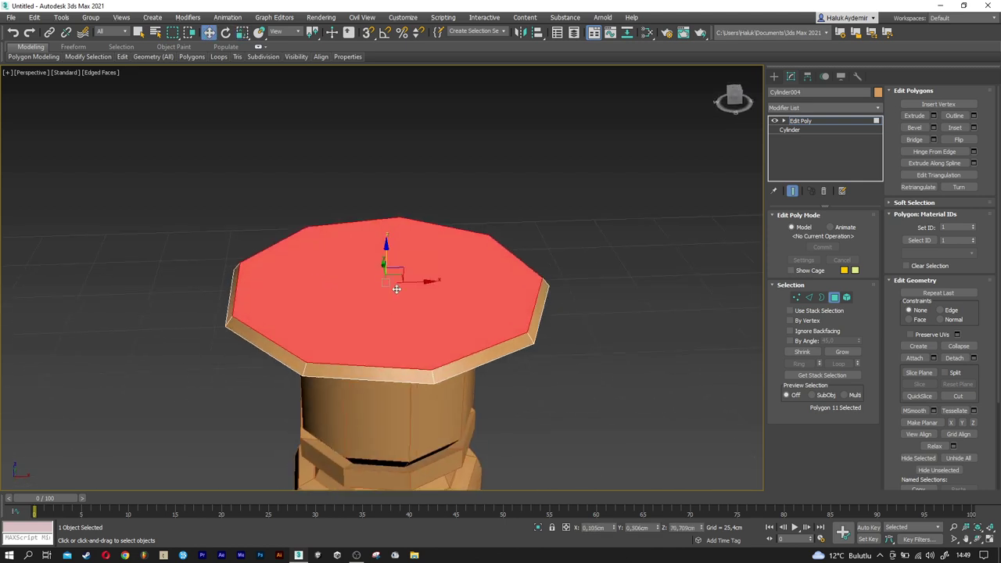
pyautogui.click(974, 127)
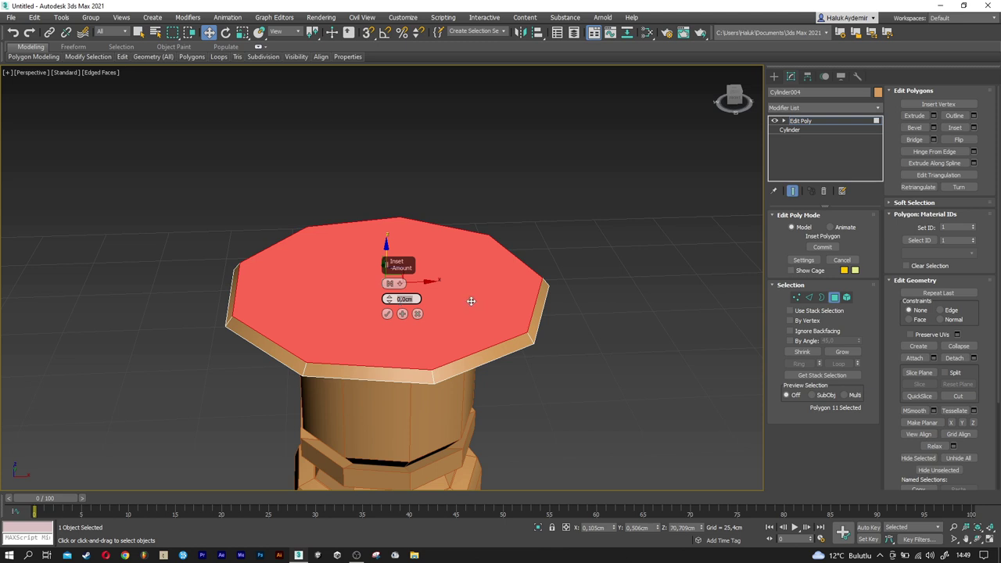
pyautogui.write('10')
pyautogui.press('Return')
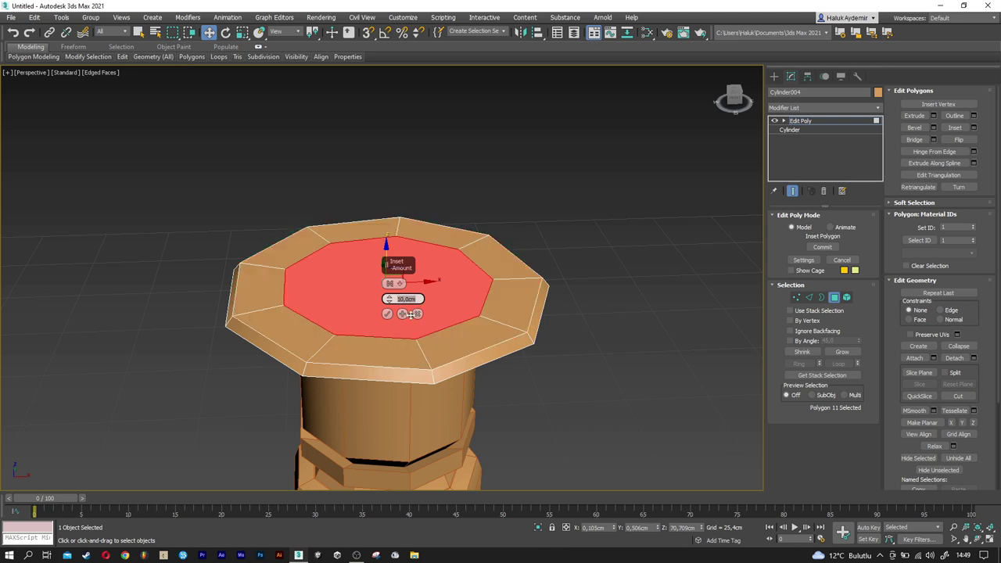
pyautogui.click(385, 313)
pyautogui.keyDown('alt'); pyautogui.moveTo(394, 281); pyautogui.dragTo(393, 273, button='middle'); pyautogui.keyUp('alt')
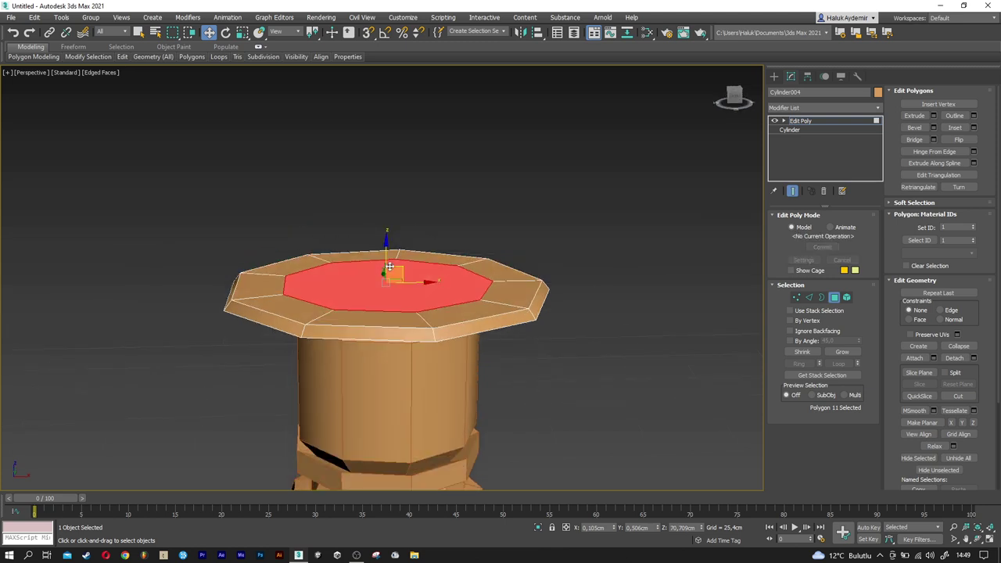
pyautogui.moveTo(387, 254); pyautogui.dragTo(385, 242)
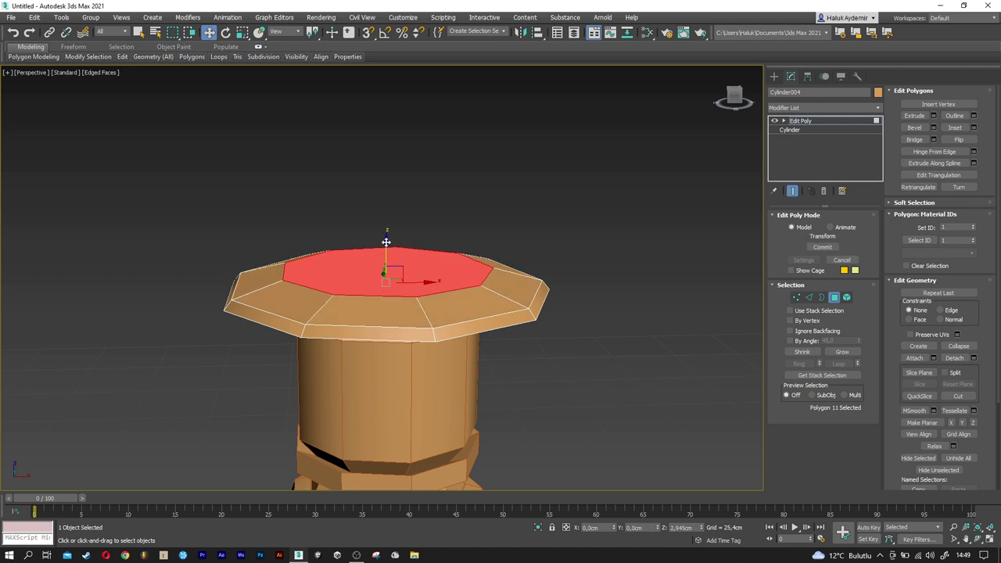
pyautogui.keyDown('alt'); pyautogui.moveTo(380, 265); pyautogui.dragTo(375, 277, button='middle'); pyautogui.keyUp('alt')
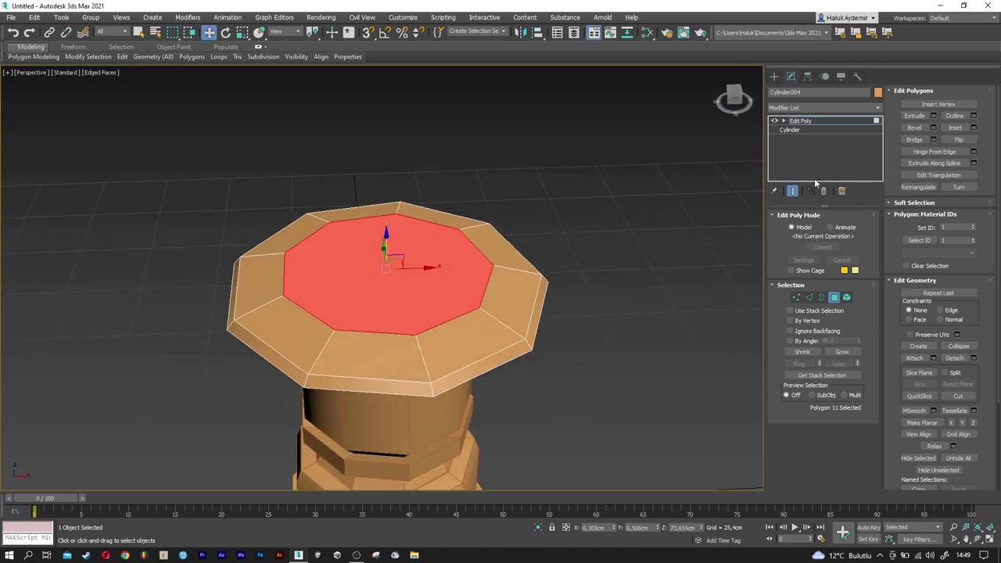
pyautogui.click(974, 128)
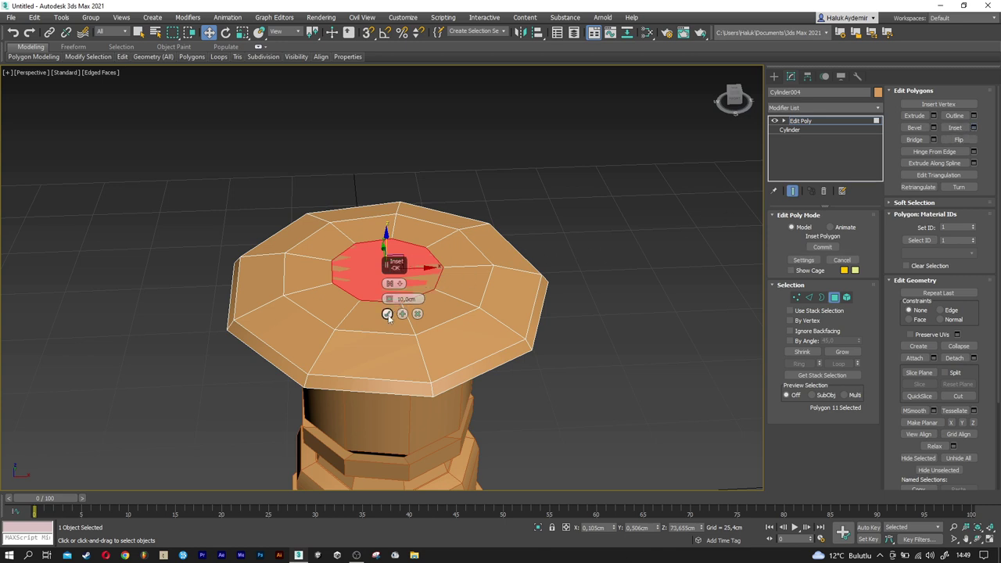
# - Inset the top face a second time by 15 cm
pyautogui.write('15')
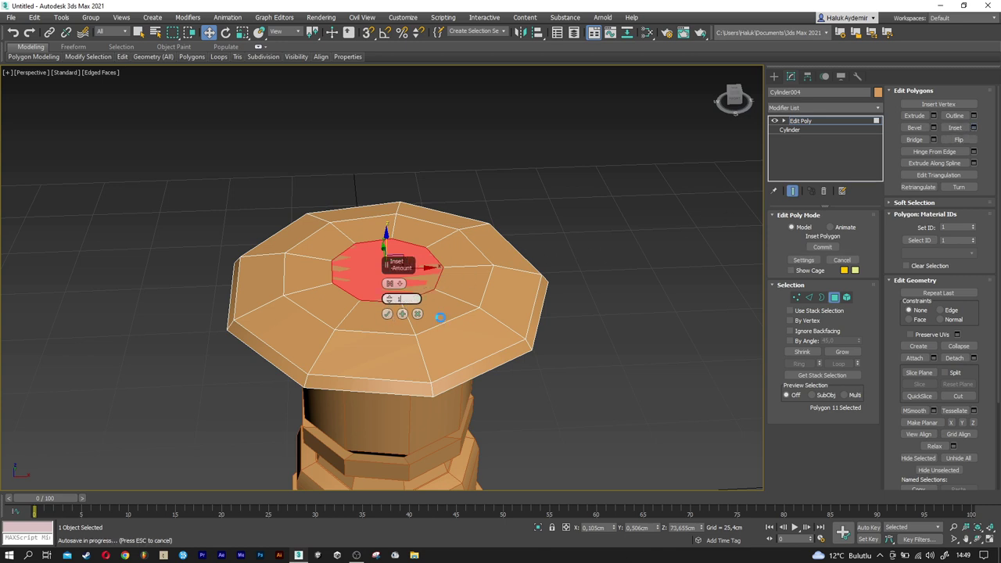
pyautogui.press('Return')
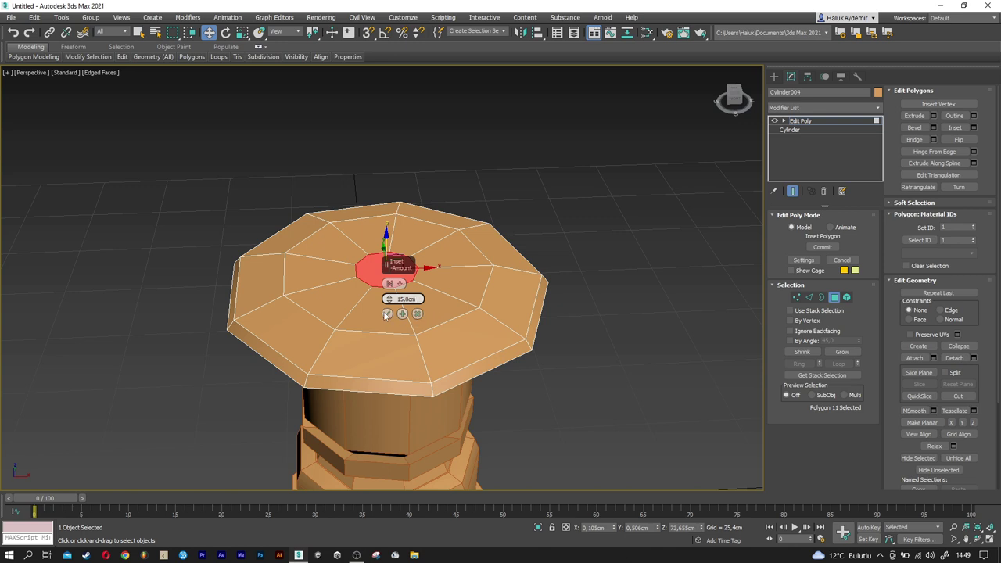
pyautogui.click(385, 315)
pyautogui.keyDown('alt'); pyautogui.moveTo(387, 305); pyautogui.dragTo(395, 273, button='middle'); pyautogui.keyUp('alt')
pyautogui.scroll(3, 395, 268)
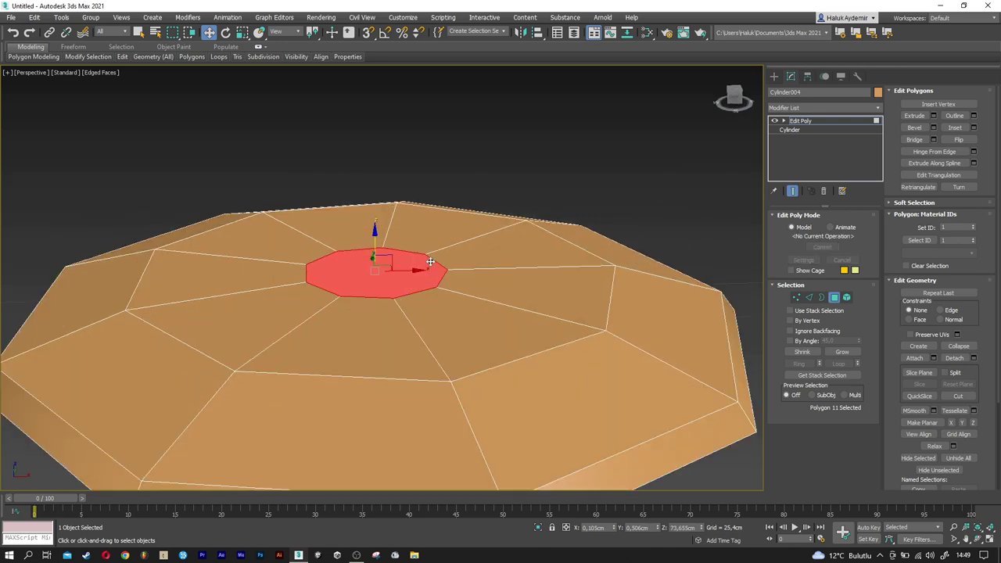
# - Extrude the inner face 10 cm and scale it up so the column flares
pyautogui.click(931, 117)
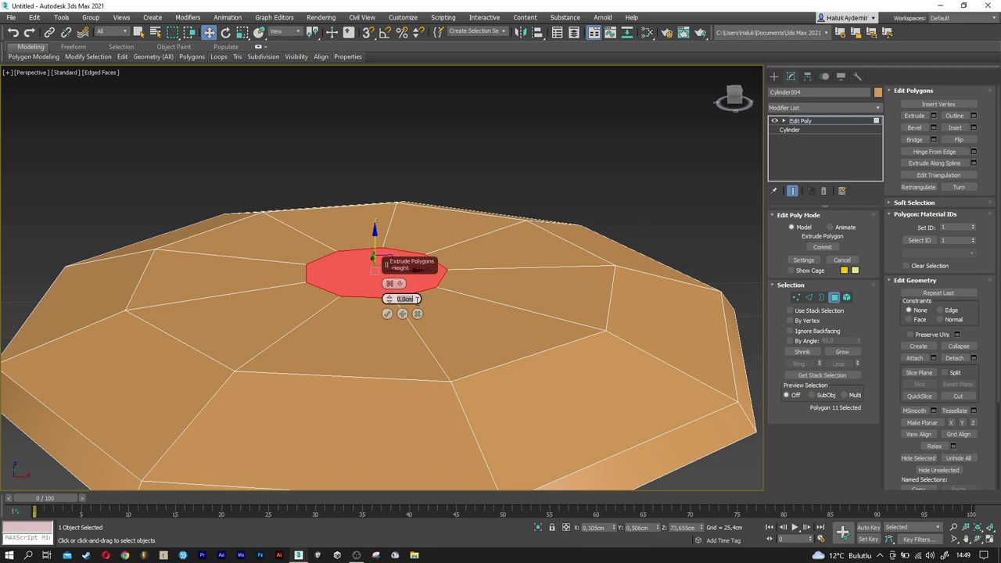
pyautogui.write('0')
pyautogui.press('Return')
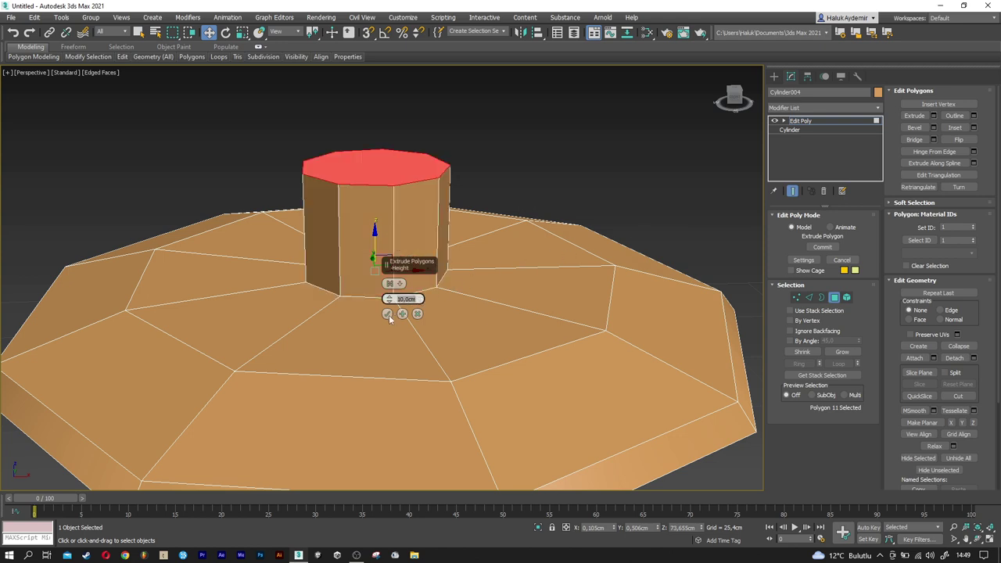
pyautogui.click(389, 317)
pyautogui.press('q')
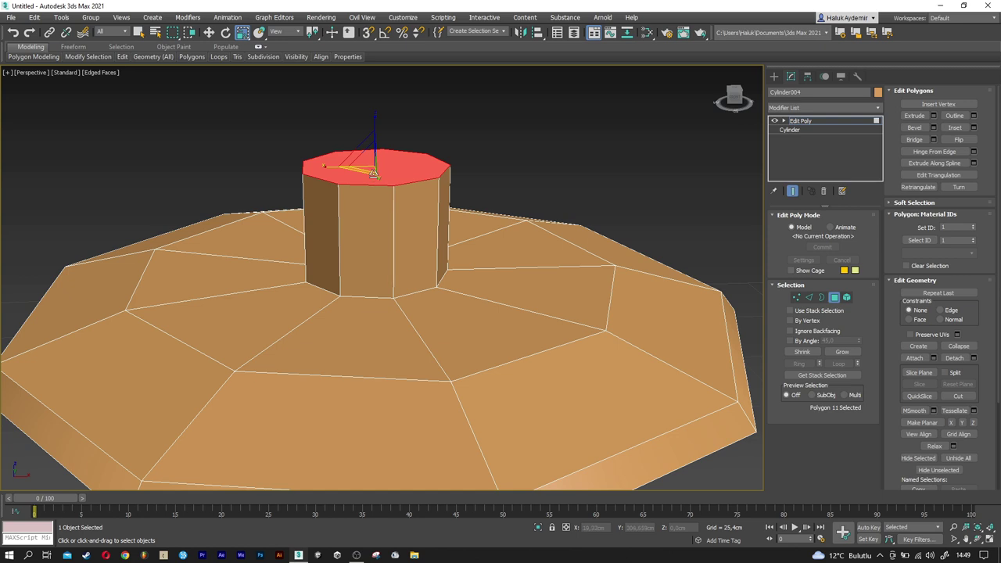
pyautogui.moveTo(375, 176); pyautogui.dragTo(378, 147)
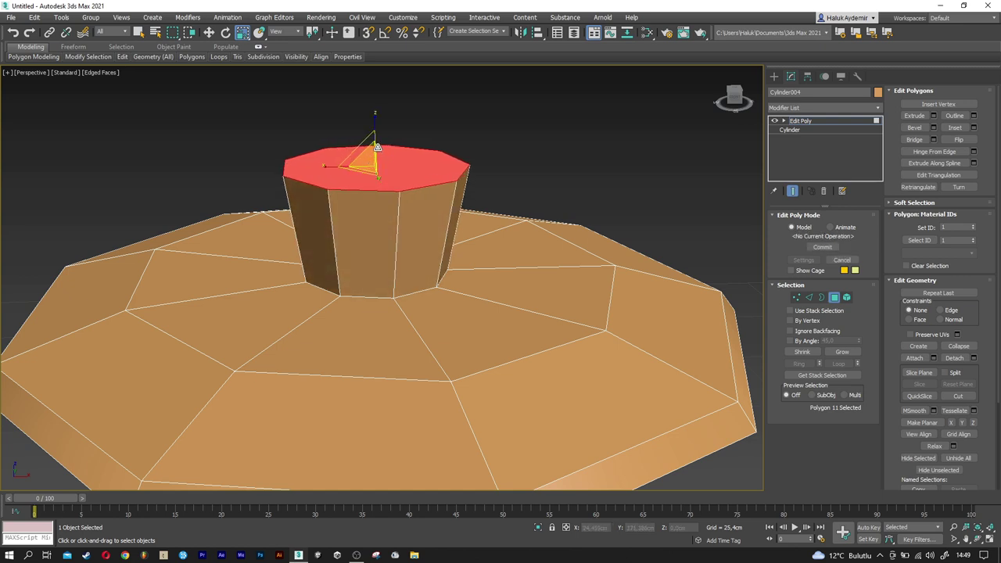
# - Extrude the cap another 5 cm, then shrink it inward and lower it slightly
pyautogui.click(932, 115)
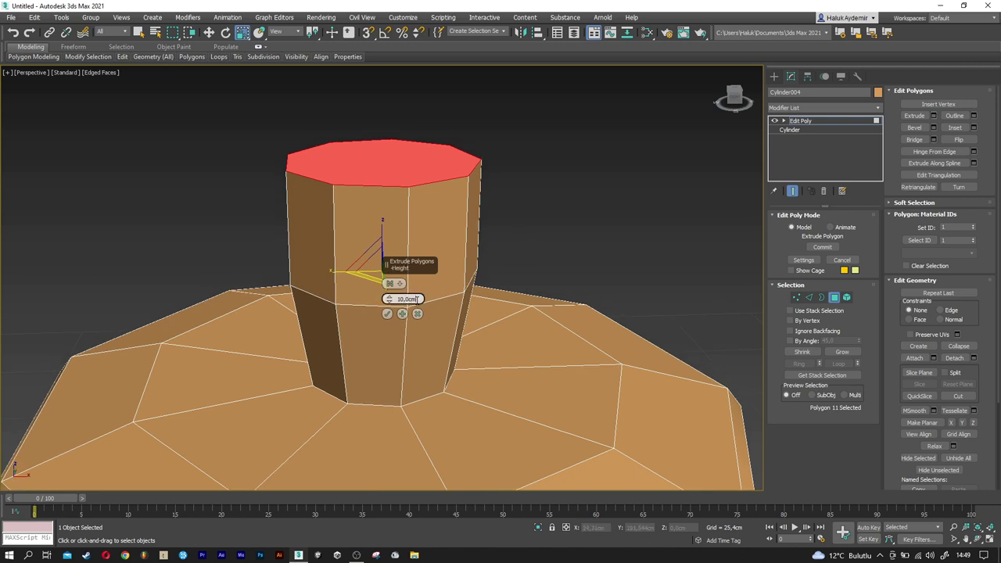
pyautogui.write('5')
pyautogui.press('Return')
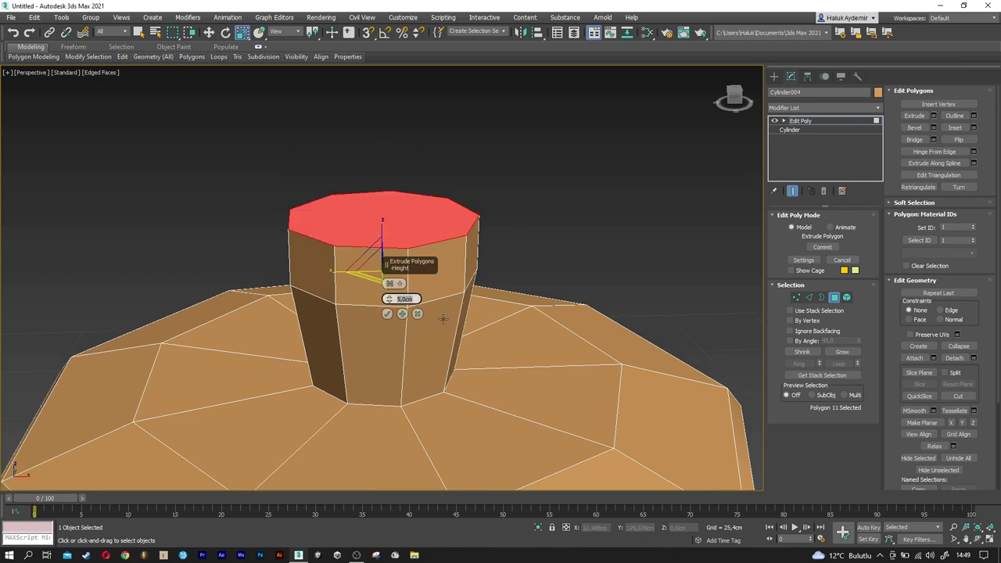
pyautogui.click(386, 313)
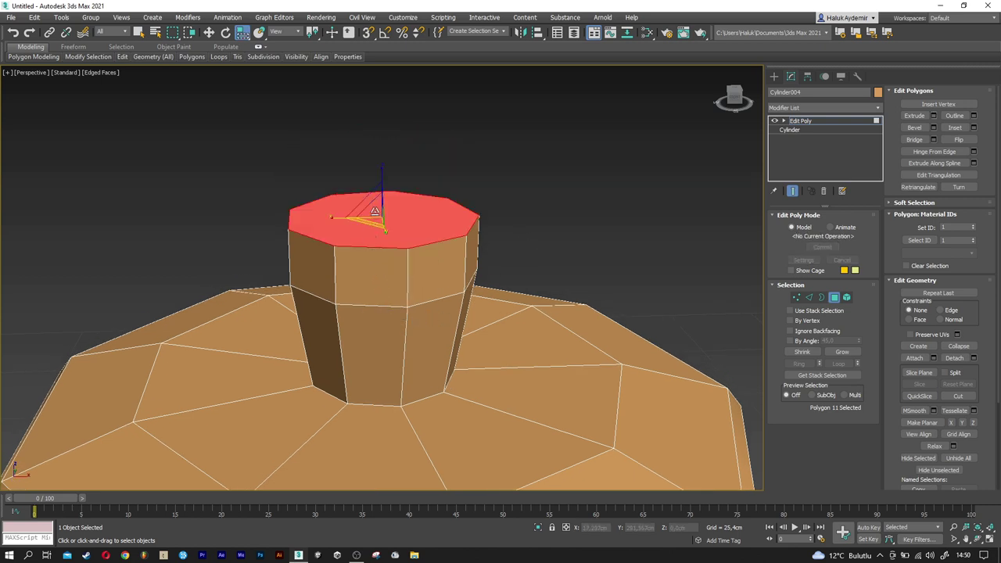
pyautogui.moveTo(242, 34); pyautogui.dragTo(244, 49)
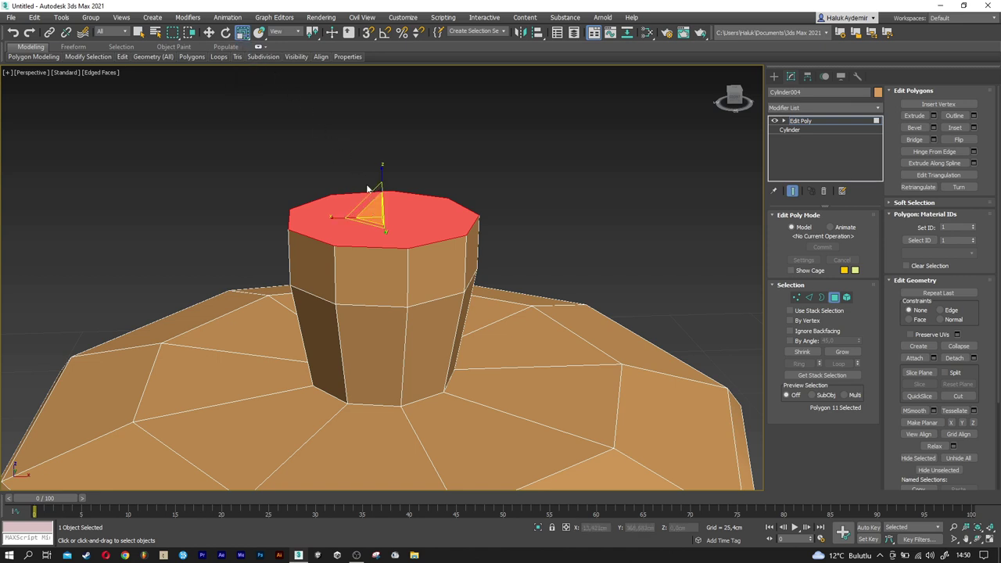
pyautogui.moveTo(376, 211); pyautogui.dragTo(376, 235)
pyautogui.press('w')
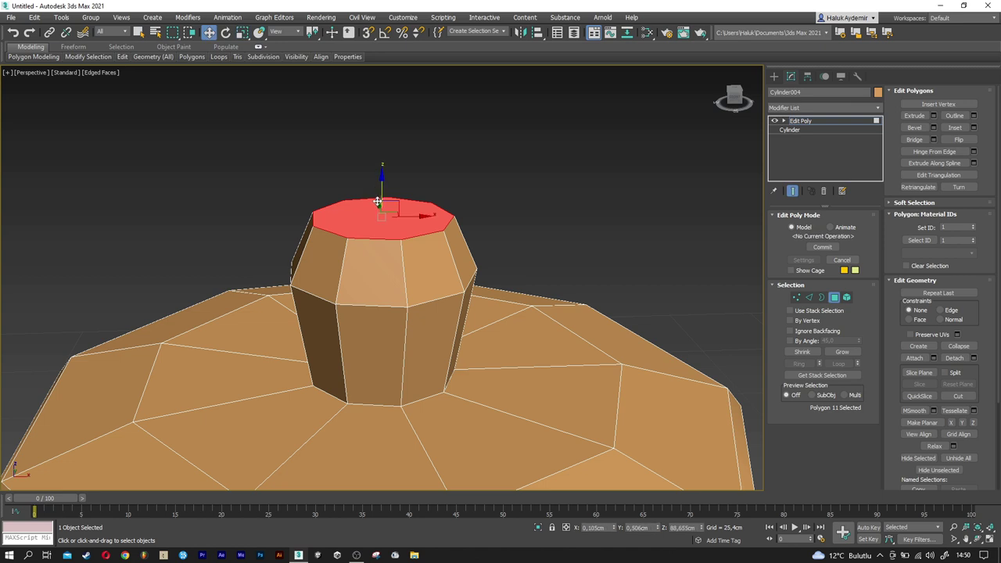
pyautogui.moveTo(382, 184); pyautogui.dragTo(381, 196)
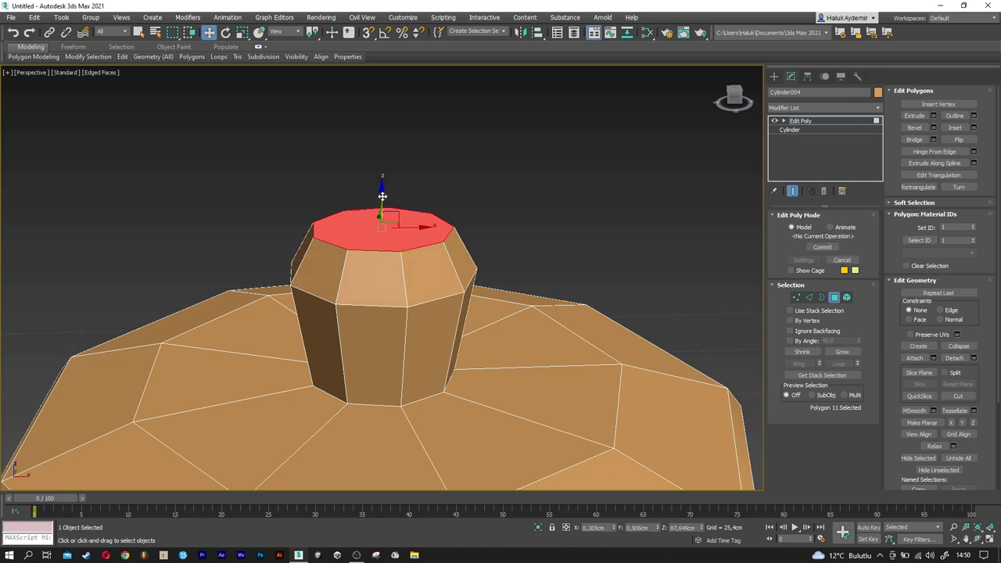
# - Inset the knob's top face by 3 cm and raise it slightly into a peak
pyautogui.click(973, 128)
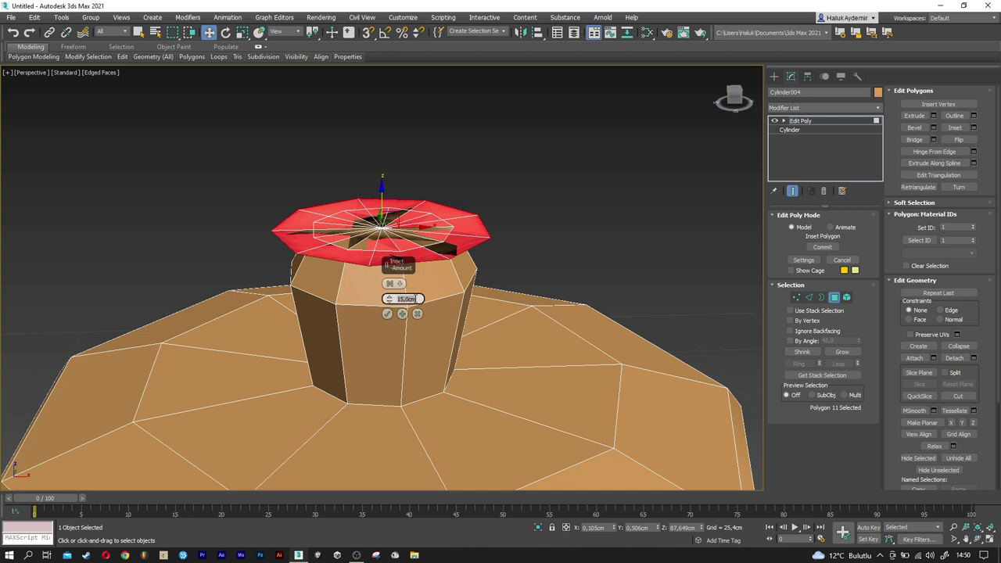
pyautogui.write('3')
pyautogui.press('Return')
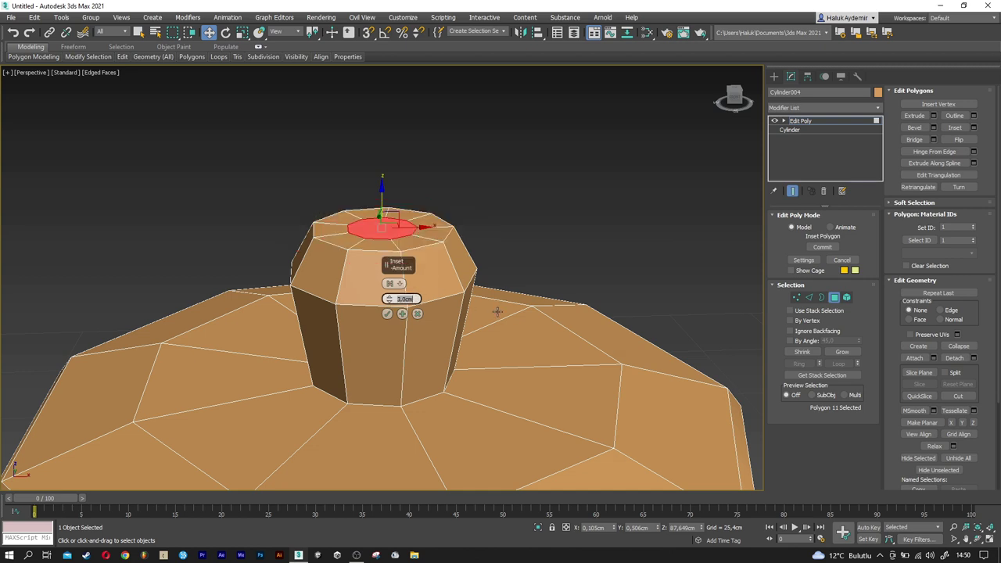
pyautogui.click(387, 314)
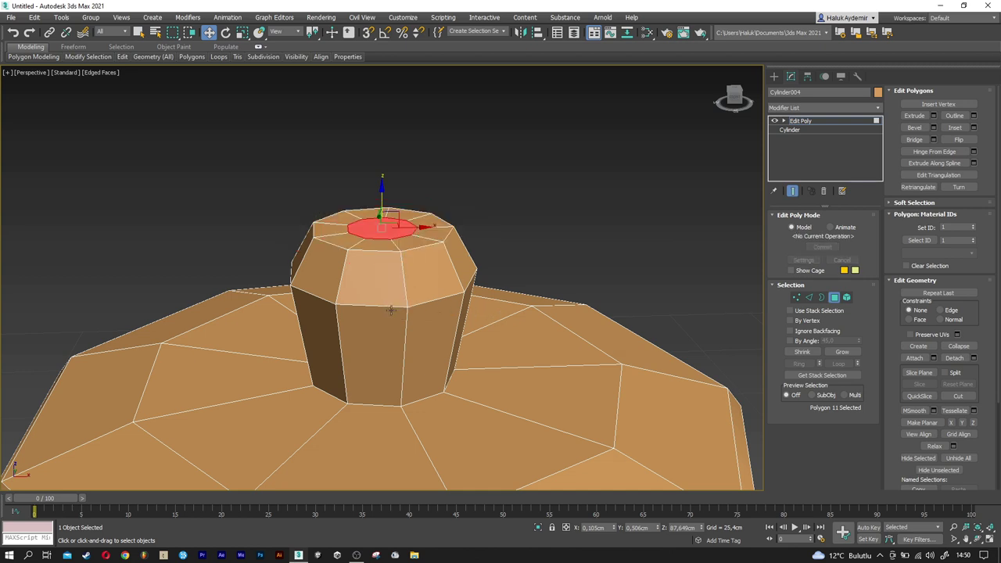
pyautogui.scroll(2, 379, 207)
pyautogui.scroll(2, 379, 208)
pyautogui.moveTo(378, 207)
pyautogui.mouseDown()
pyautogui.moveTo(380, 187)
pyautogui.moveTo(380, 205)
pyautogui.mouseUp()
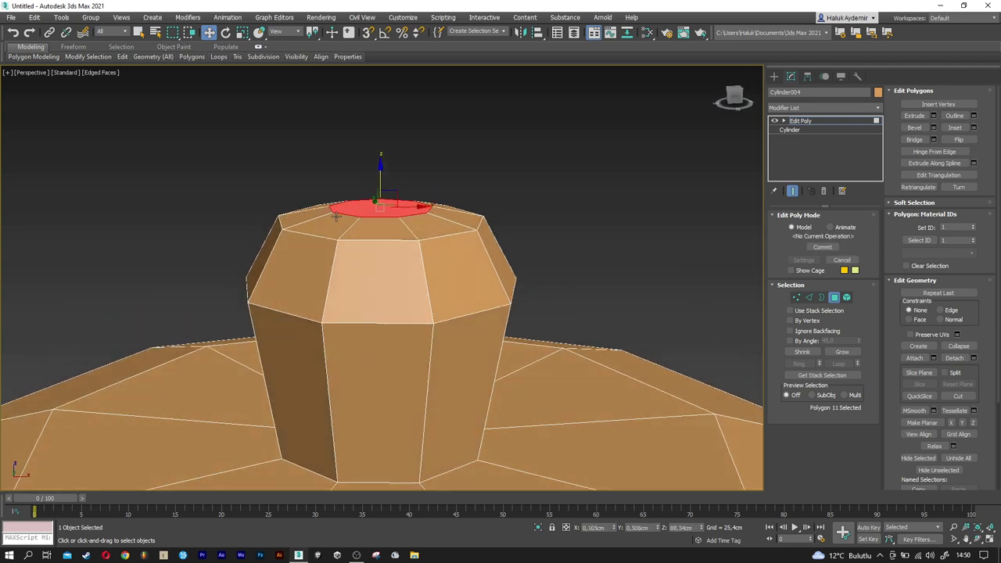
pyautogui.scroll(-3, 367, 226)
pyautogui.scroll(-1, 348, 254)
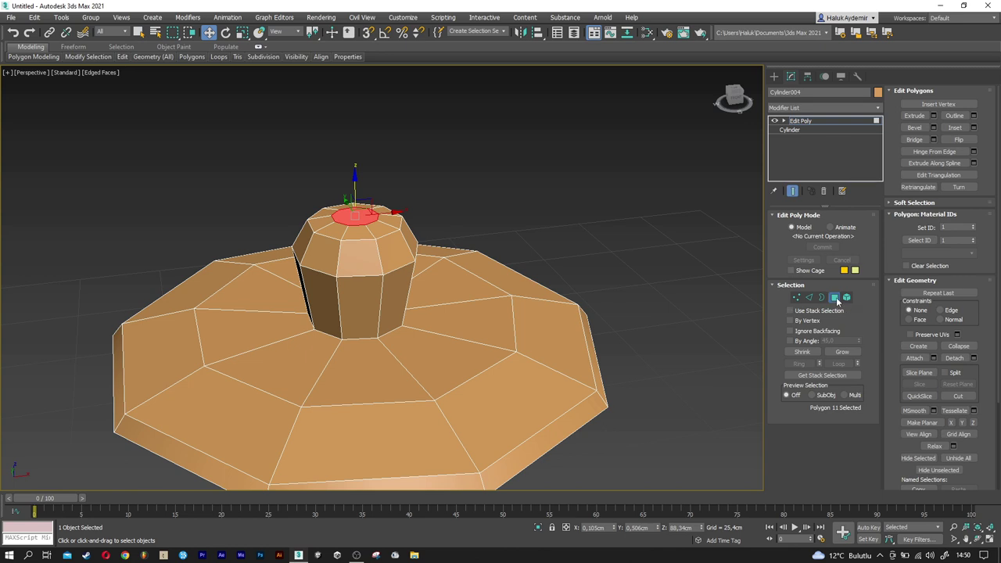
# - Exit polygon mode, turn off edged faces and select the cap-and-knob object
pyautogui.click(834, 298)
pyautogui.click(686, 299)
pyautogui.moveTo(685, 300)
pyautogui.keyDown('alt'); pyautogui.mouseDown(button='middle')
pyautogui.moveTo(324, 350)
pyautogui.moveTo(369, 358)
pyautogui.mouseUp(button='middle'); pyautogui.keyUp('alt')
pyautogui.press('F4')
pyautogui.click(369, 359)
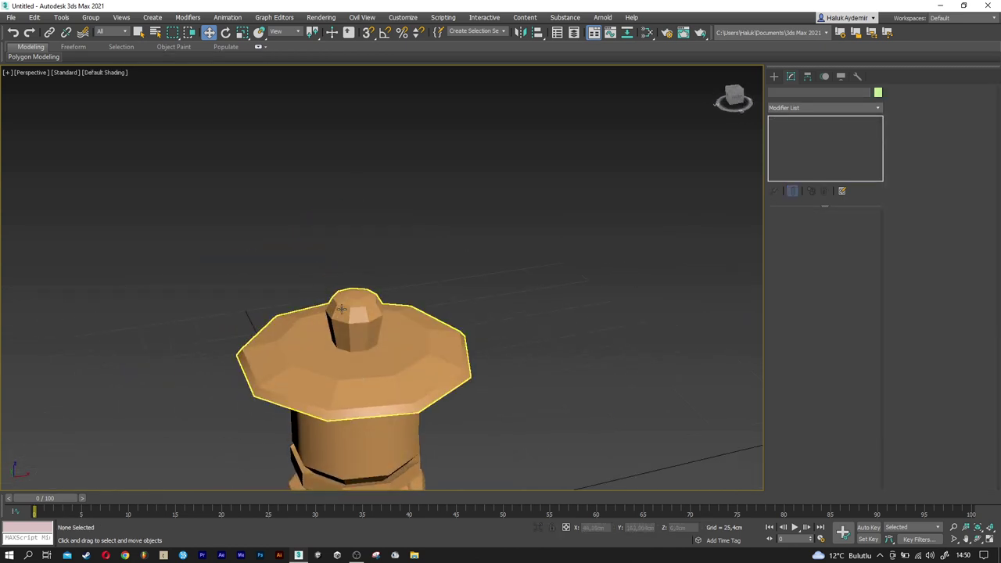
# - Rotate the knob's top ring of vertices slightly to angle its facets
pyautogui.scroll(3, 366, 344)
pyautogui.scroll(3, 362, 313)
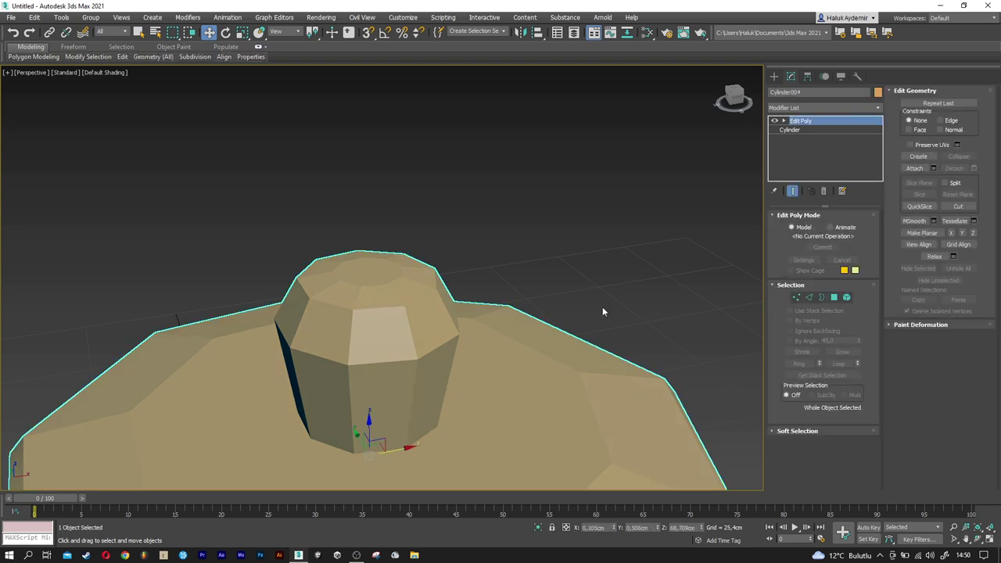
pyautogui.click(795, 297)
pyautogui.keyDown('alt'); pyautogui.moveTo(305, 282); pyautogui.dragTo(300, 255, button='middle'); pyautogui.keyUp('alt')
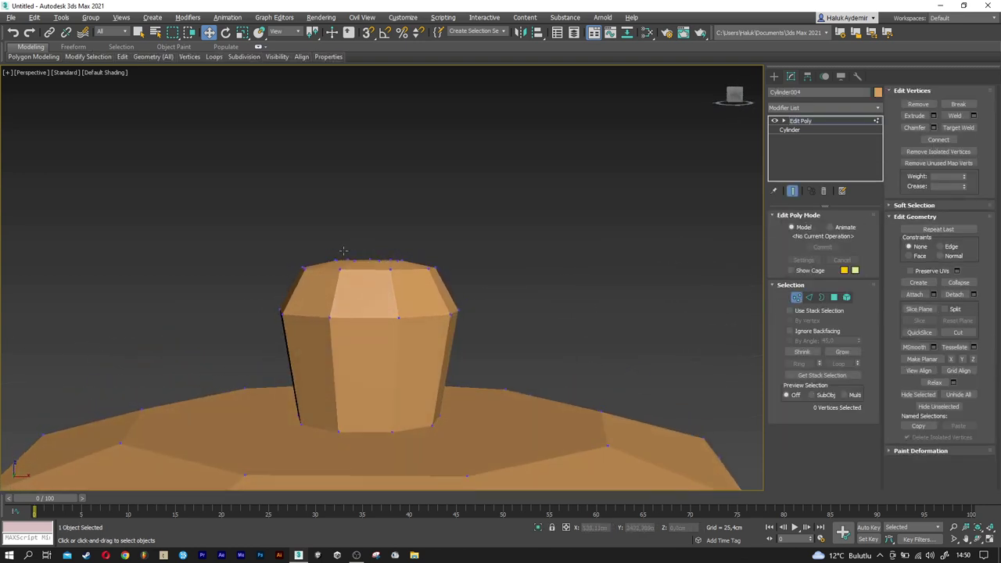
pyautogui.moveTo(462, 287); pyautogui.dragTo(462, 287)
pyautogui.press('e')
pyautogui.moveTo(394, 235); pyautogui.dragTo(405, 245)
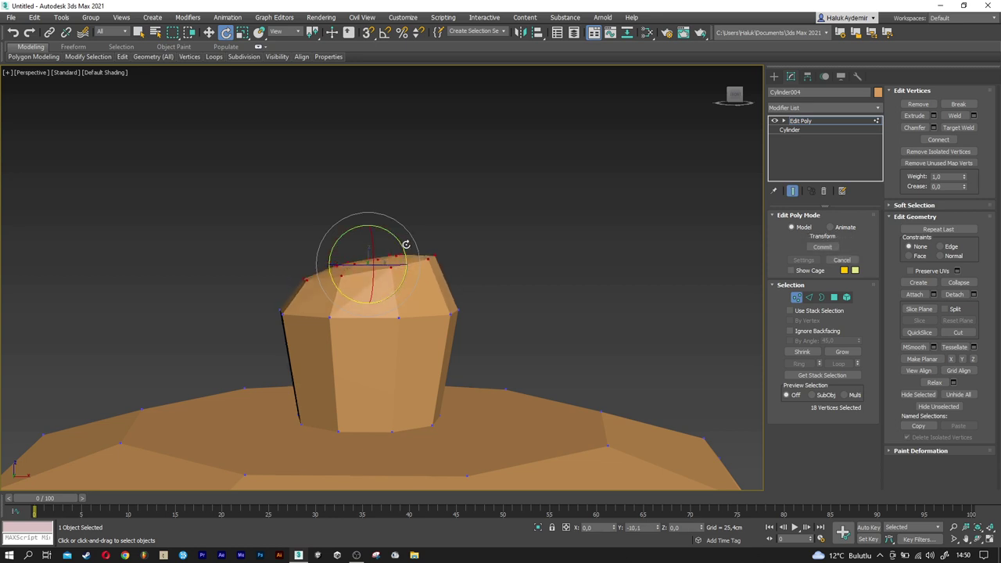
pyautogui.press('w')
# - Exit vertex mode, deselect the cap and view the whole stacked model
pyautogui.keyDown('alt'); pyautogui.moveTo(351, 288); pyautogui.dragTo(484, 298, button='middle'); pyautogui.keyUp('alt')
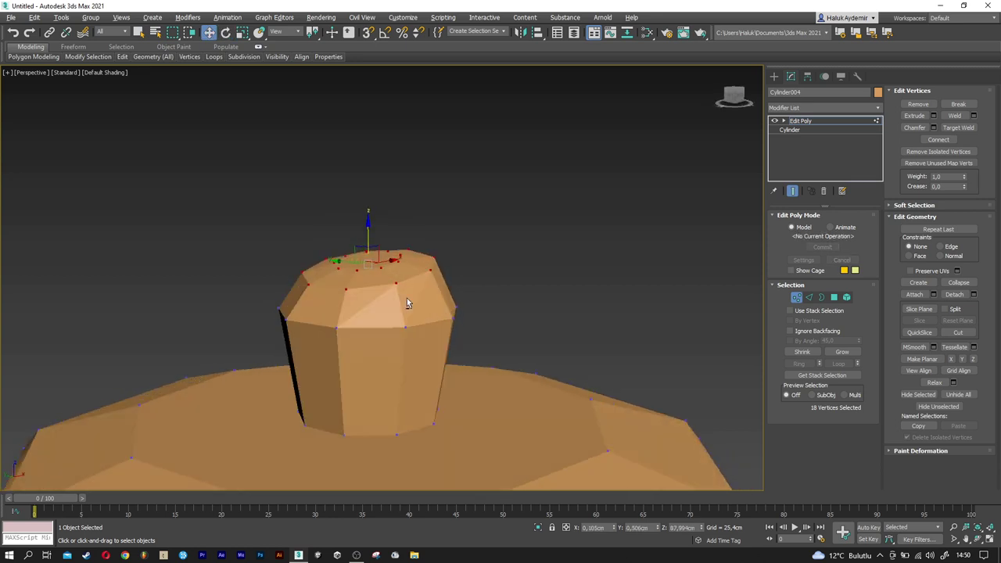
pyautogui.click(796, 298)
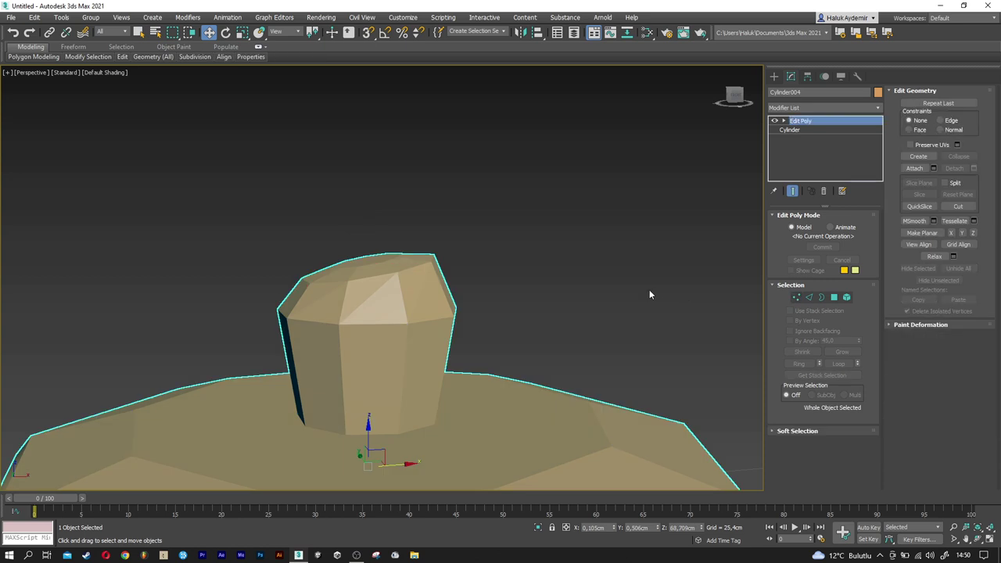
pyautogui.click(649, 289)
pyautogui.moveTo(649, 289)
pyautogui.keyDown('alt'); pyautogui.mouseDown(button='middle')
pyautogui.moveTo(378, 348)
pyautogui.moveTo(402, 391)
pyautogui.moveTo(362, 380)
pyautogui.moveTo(368, 353)
pyautogui.moveTo(327, 389)
pyautogui.moveTo(258, 300)
pyautogui.mouseUp(button='middle'); pyautogui.keyUp('alt')
pyautogui.scroll(-2, 378, 348)
pyautogui.scroll(3, 368, 364)
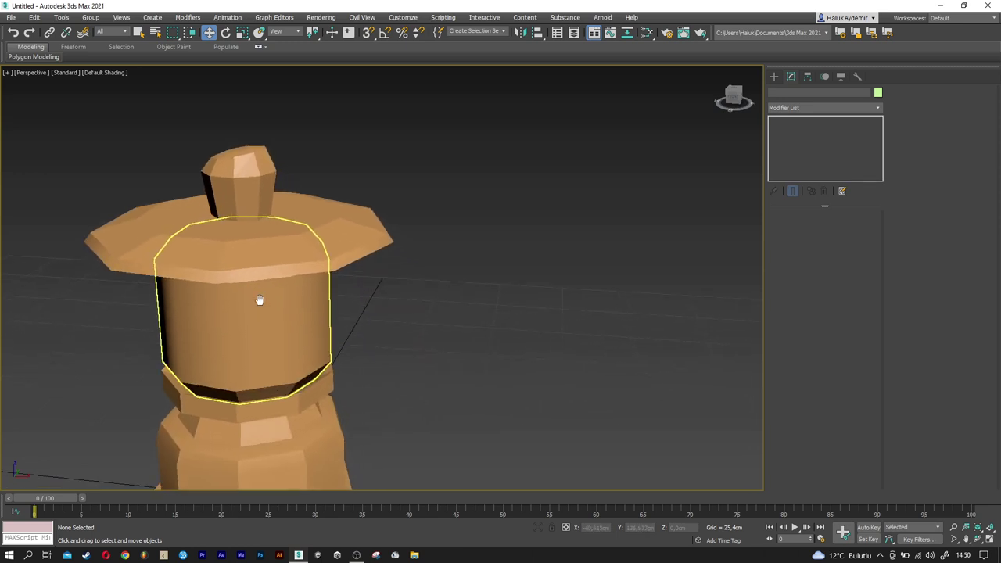
# - Clone the body cylinder as Cylinder005 and remove its Edit Poly modifier
pyautogui.click(271, 330)
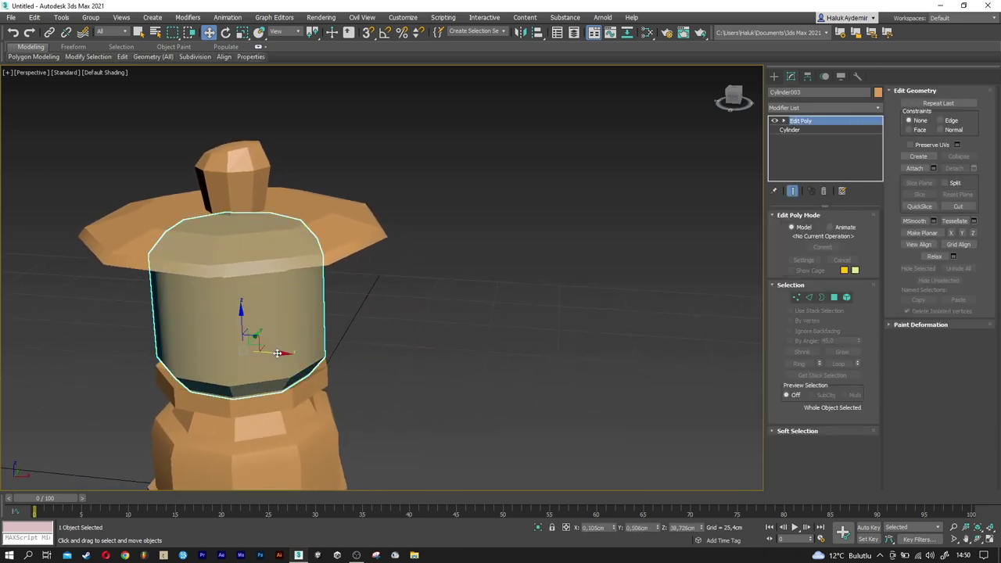
pyautogui.moveTo(278, 360); pyautogui.dragTo(461, 365)
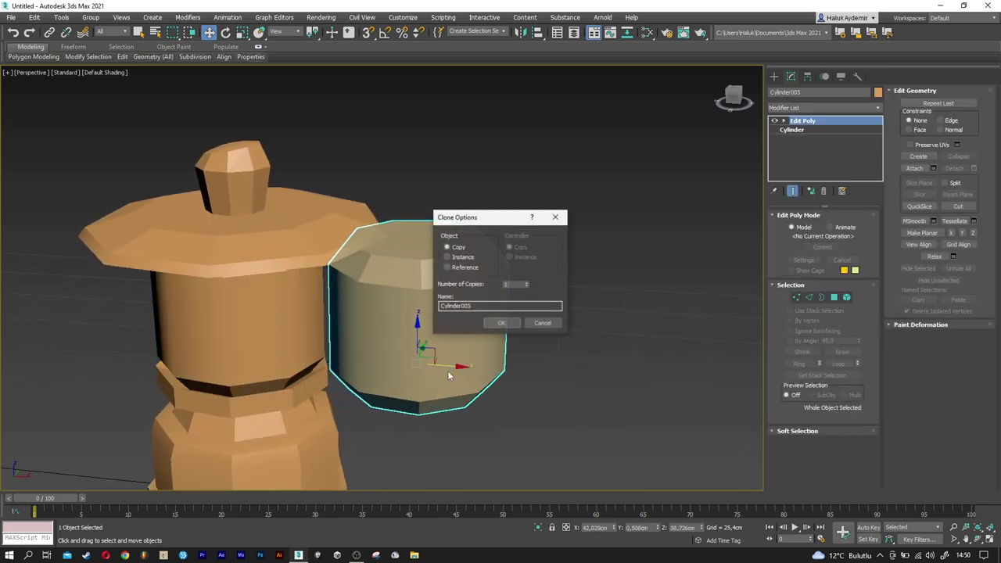
pyautogui.click(503, 323)
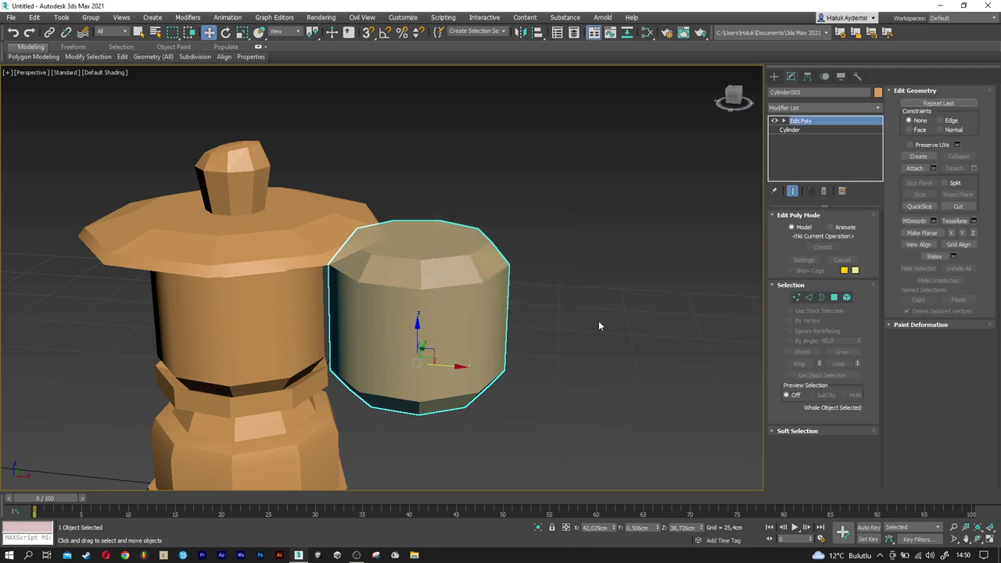
pyautogui.rightClick(816, 128)
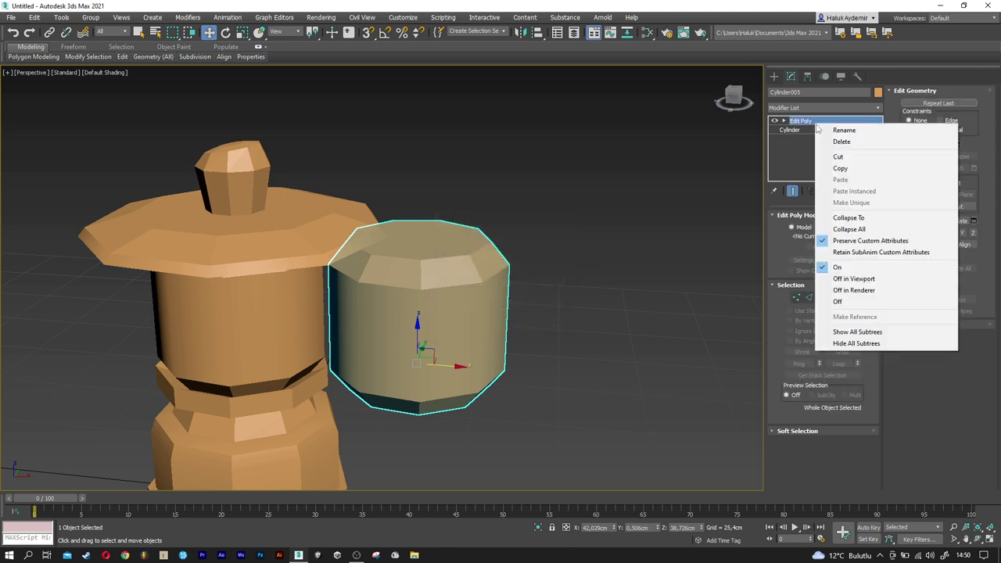
pyautogui.click(822, 141)
pyautogui.write('2')
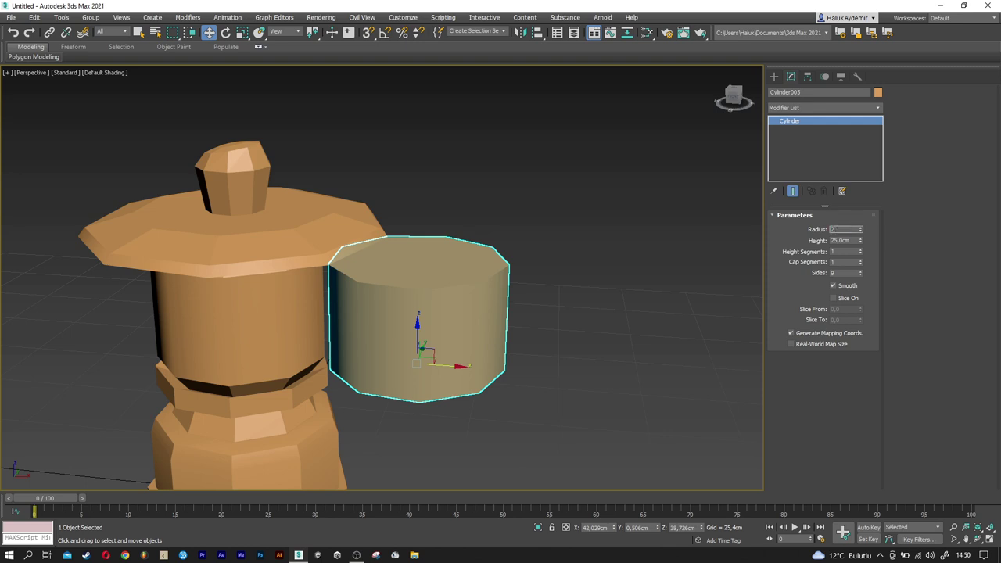
# - Set the copy to radius 2.5 cm and height 5 cm and move it beside the base
pyautogui.write('5')
pyautogui.press('Tab')
pyautogui.write('5')
pyautogui.press('Return')
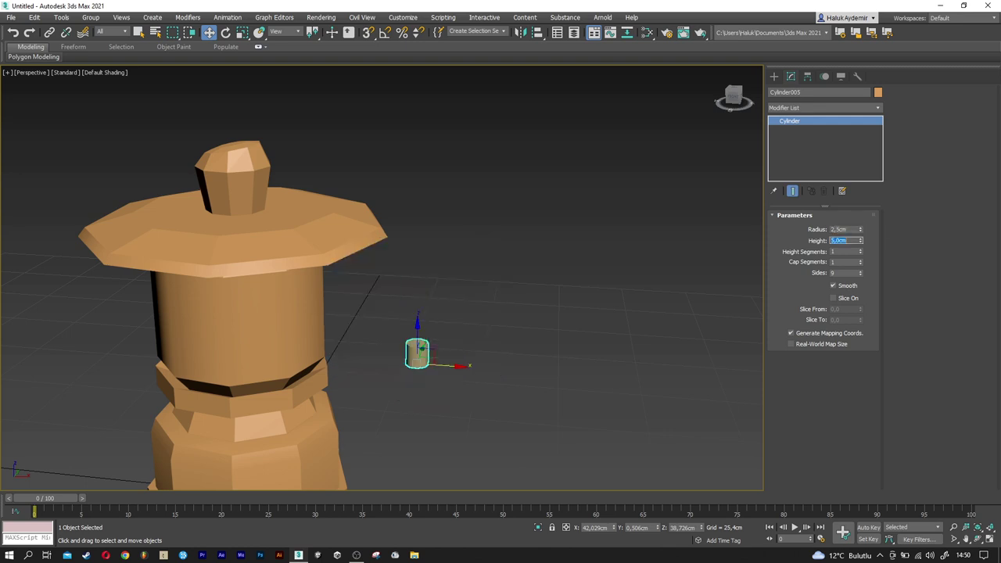
pyautogui.scroll(1, 440, 362)
pyautogui.scroll(1, 441, 366)
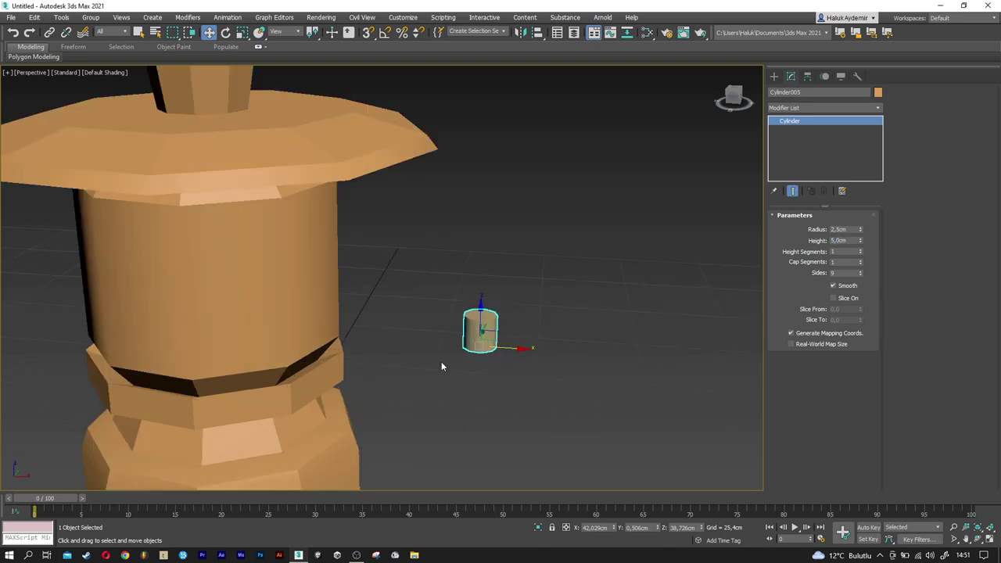
pyautogui.moveTo(510, 346); pyautogui.dragTo(380, 352)
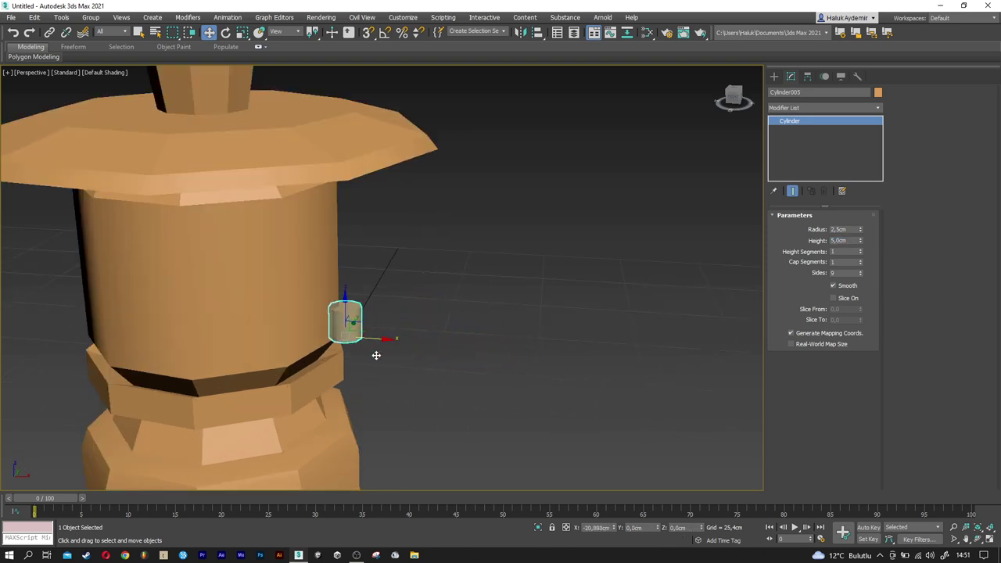
pyautogui.scroll(1, 347, 351)
pyautogui.moveTo(344, 297); pyautogui.dragTo(342, 358)
# - Rotate the small cylinder 90° onto its side using angle snap
pyautogui.press('F4')
pyautogui.scroll(1, 341, 388)
pyautogui.scroll(1, 347, 352)
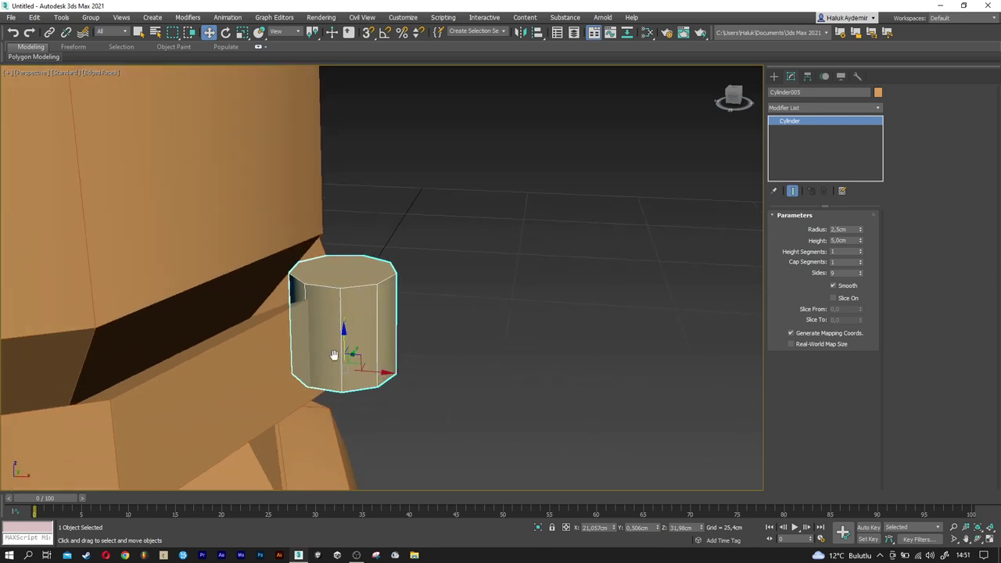
pyautogui.press('e')
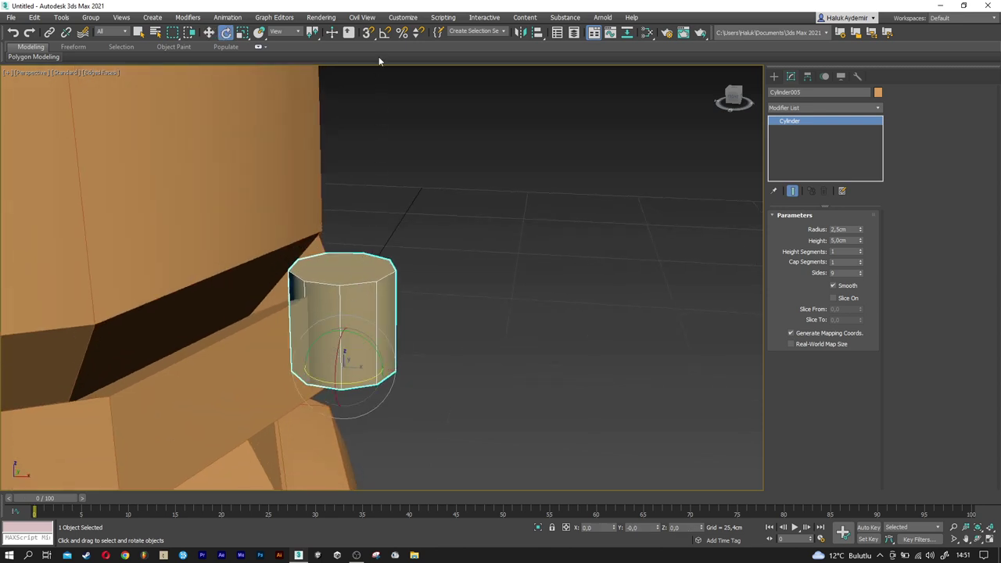
pyautogui.click(385, 33)
pyautogui.moveTo(367, 340); pyautogui.dragTo(403, 357)
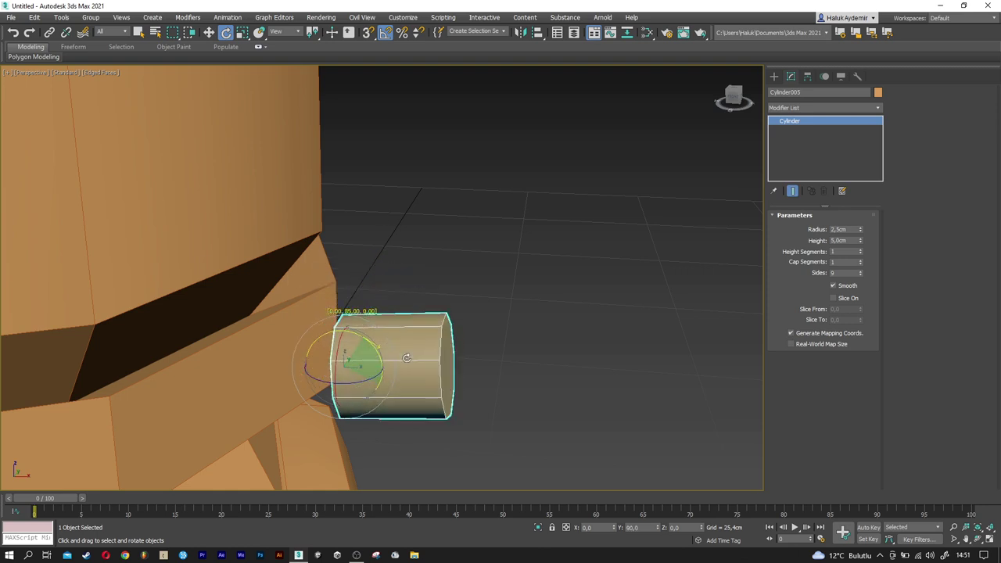
# - Position the sideways cylinder snugly against the lantern base
pyautogui.press('w')
pyautogui.moveTo(347, 326); pyautogui.dragTo(346, 298)
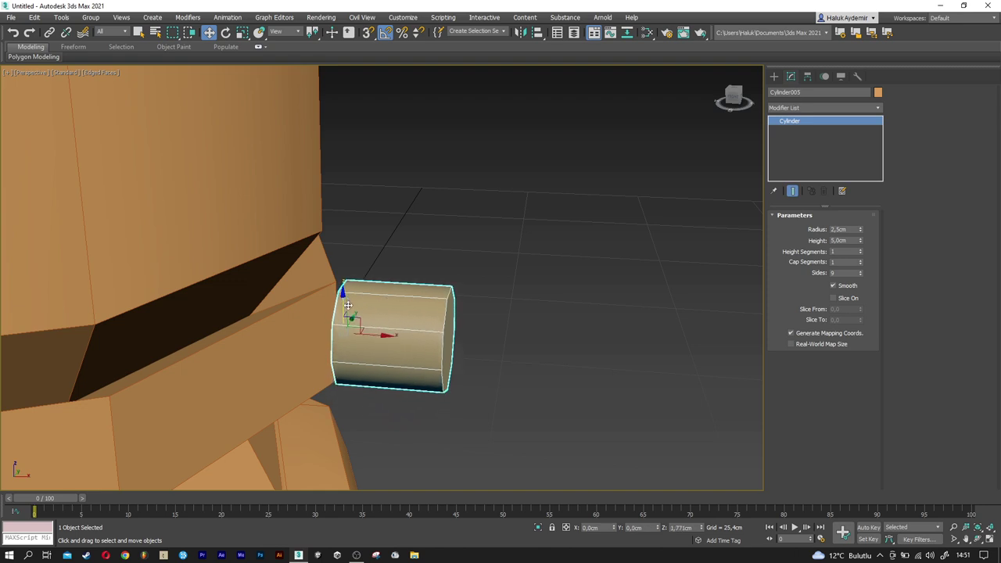
pyautogui.keyDown('alt'); pyautogui.moveTo(347, 298); pyautogui.dragTo(362, 334, button='middle'); pyautogui.keyUp('alt')
pyautogui.moveTo(362, 335); pyautogui.dragTo(345, 334)
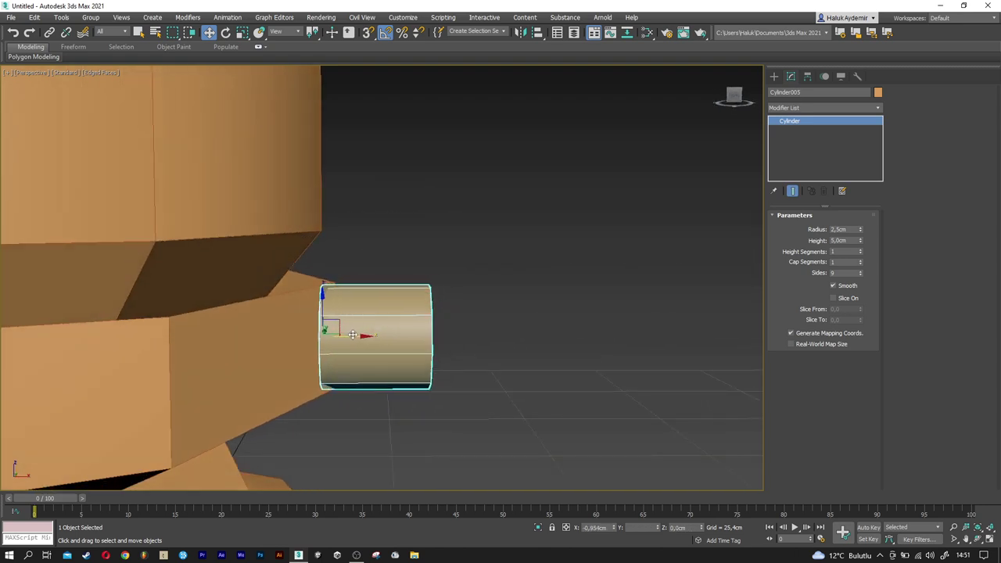
pyautogui.moveTo(345, 335)
pyautogui.keyDown('alt'); pyautogui.mouseDown(button='middle')
pyautogui.moveTo(352, 323)
pyautogui.moveTo(352, 336)
pyautogui.mouseUp(button='middle'); pyautogui.keyUp('alt')
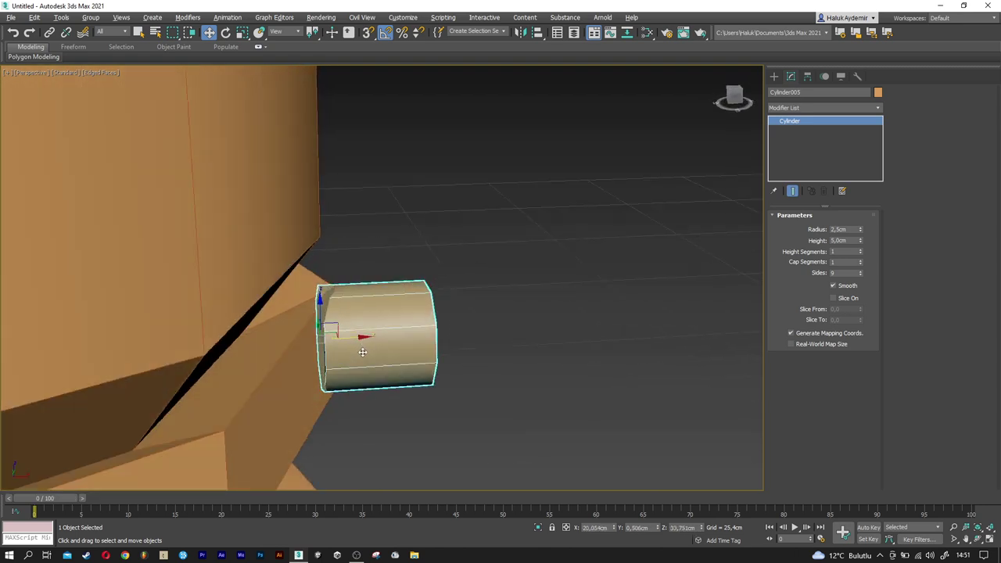
pyautogui.moveTo(349, 338); pyautogui.dragTo(363, 338)
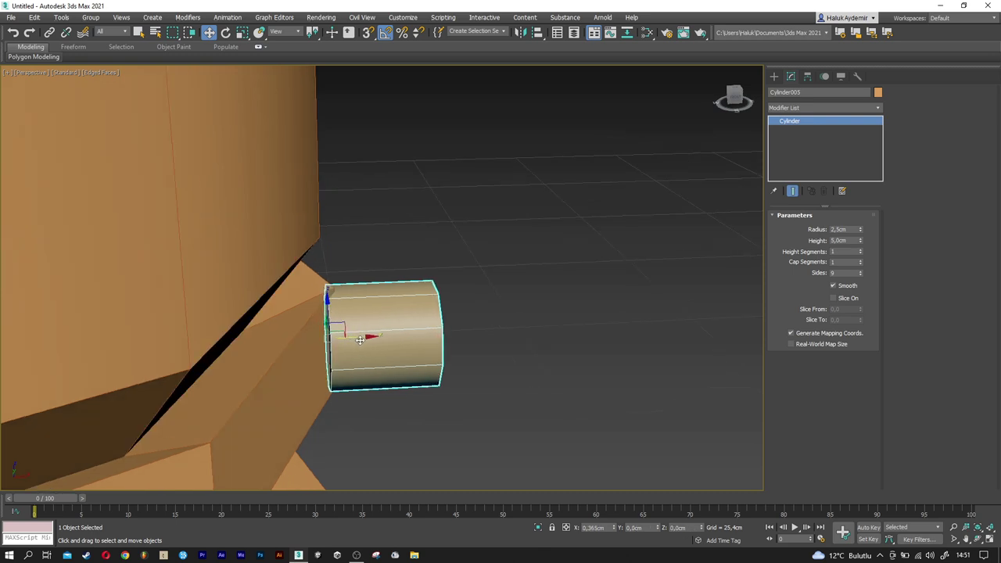
pyautogui.keyDown('alt'); pyautogui.moveTo(364, 338); pyautogui.dragTo(388, 339, button='middle'); pyautogui.keyUp('alt')
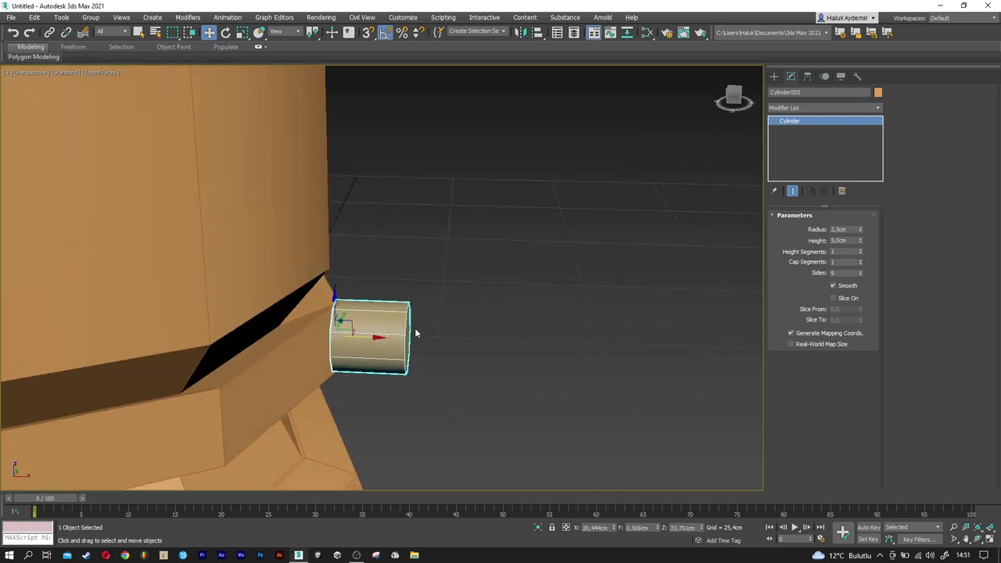
# - Add an Edit Poly modifier to the small cylinder
pyautogui.click(791, 108)
pyautogui.write('esh')
pyautogui.click(796, 147)
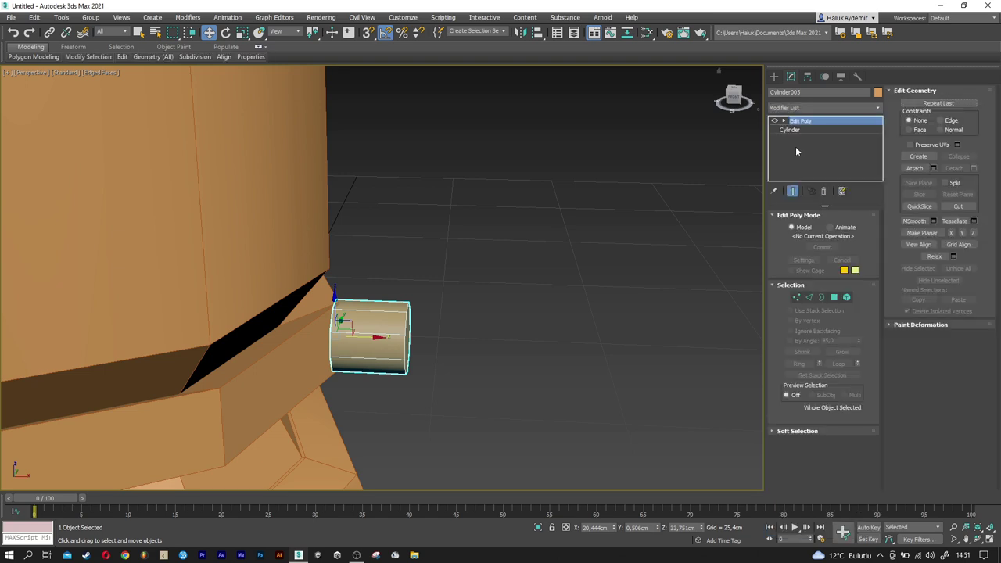
# - Select the small cylinder's outer end face, tilt it and push it outward
pyautogui.click(833, 298)
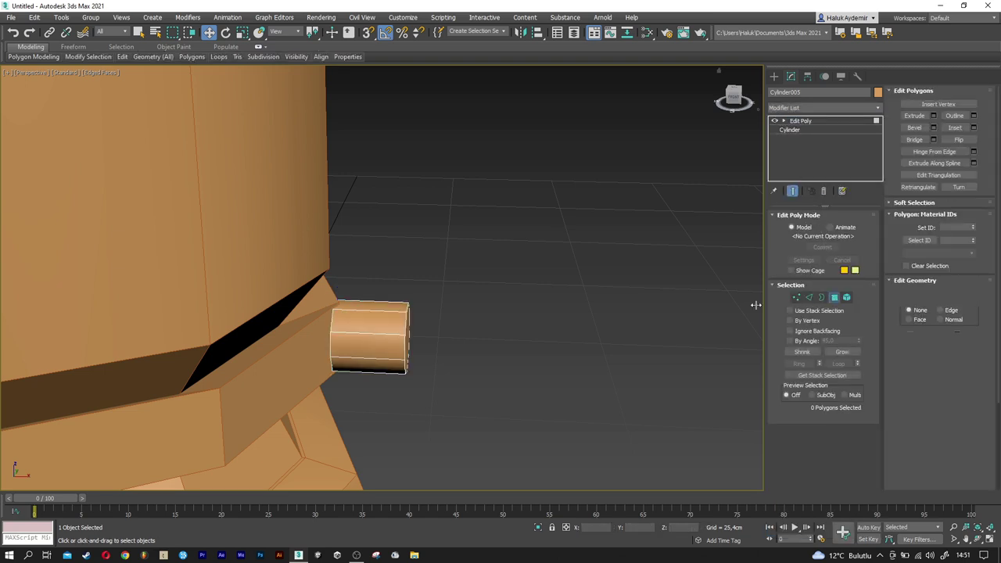
pyautogui.keyDown('alt'); pyautogui.moveTo(520, 305); pyautogui.dragTo(445, 328, button='middle'); pyautogui.keyUp('alt')
pyautogui.click(402, 337)
pyautogui.press('e')
pyautogui.moveTo(426, 326); pyautogui.dragTo(420, 328)
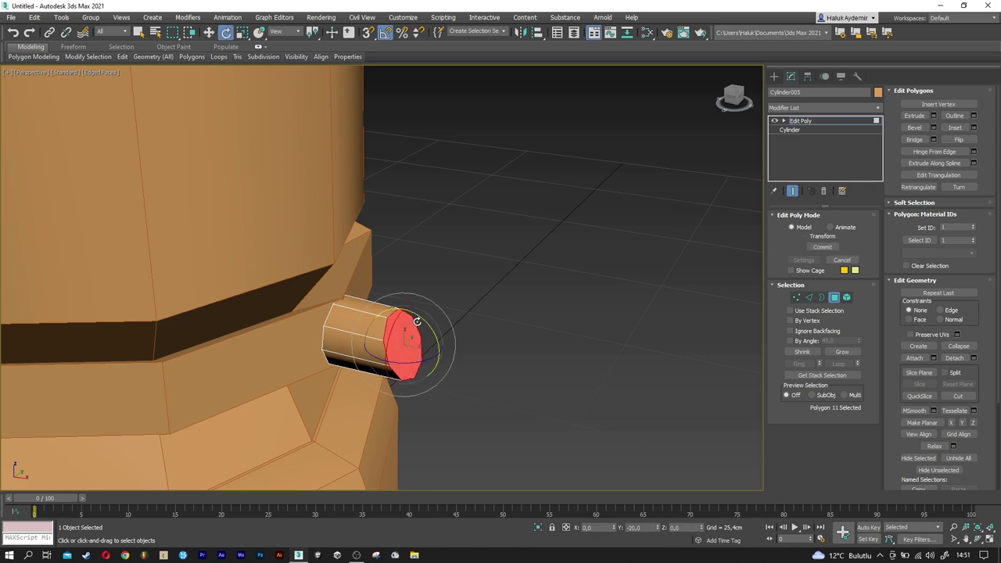
pyautogui.press('w')
pyautogui.keyDown('alt'); pyautogui.moveTo(421, 328); pyautogui.dragTo(439, 304, button='middle'); pyautogui.keyUp('alt')
pyautogui.moveTo(413, 322); pyautogui.dragTo(414, 307)
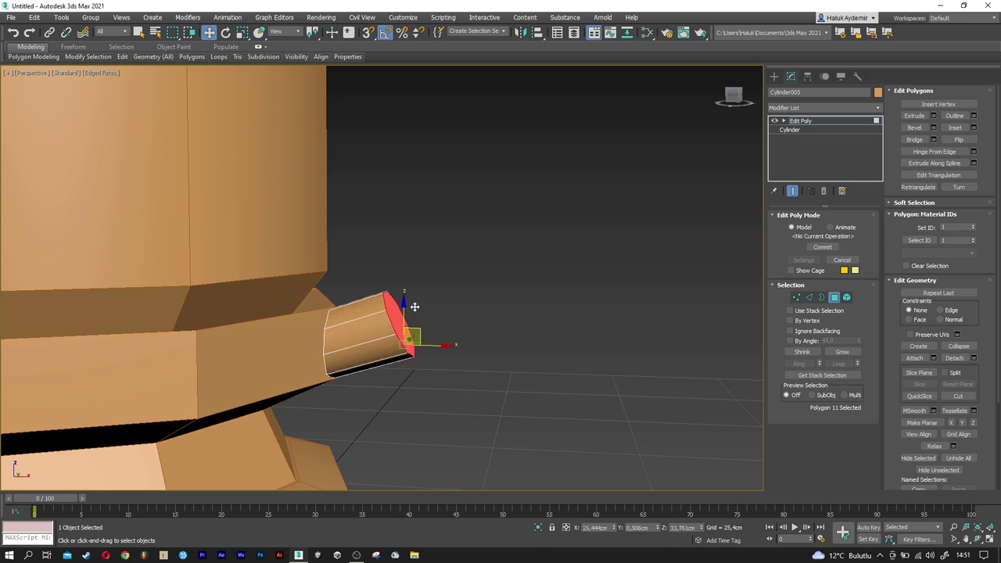
# - Extrude the end face 5 cm and angle it upward to start the bend
pyautogui.click(933, 116)
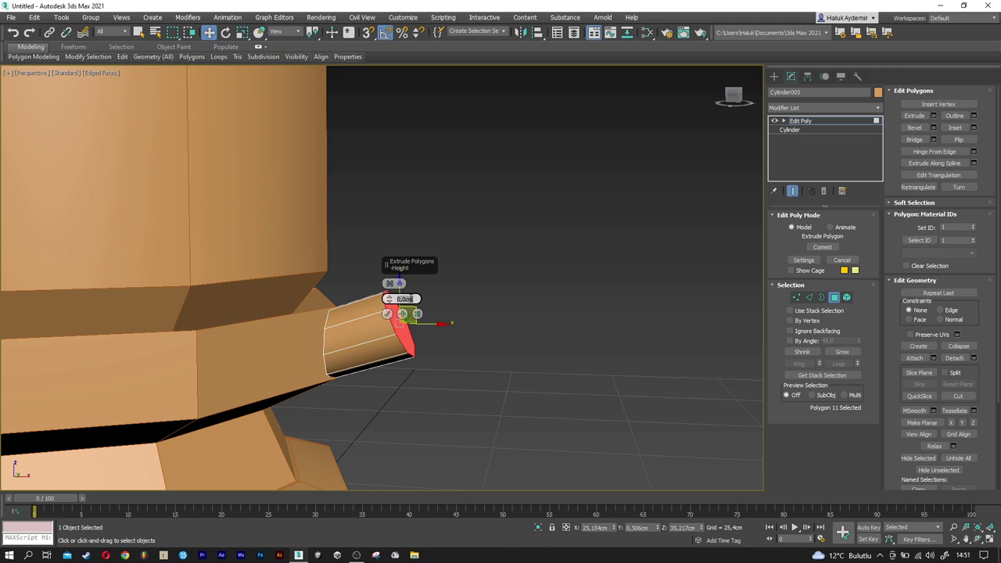
pyautogui.write('5')
pyautogui.press('Return')
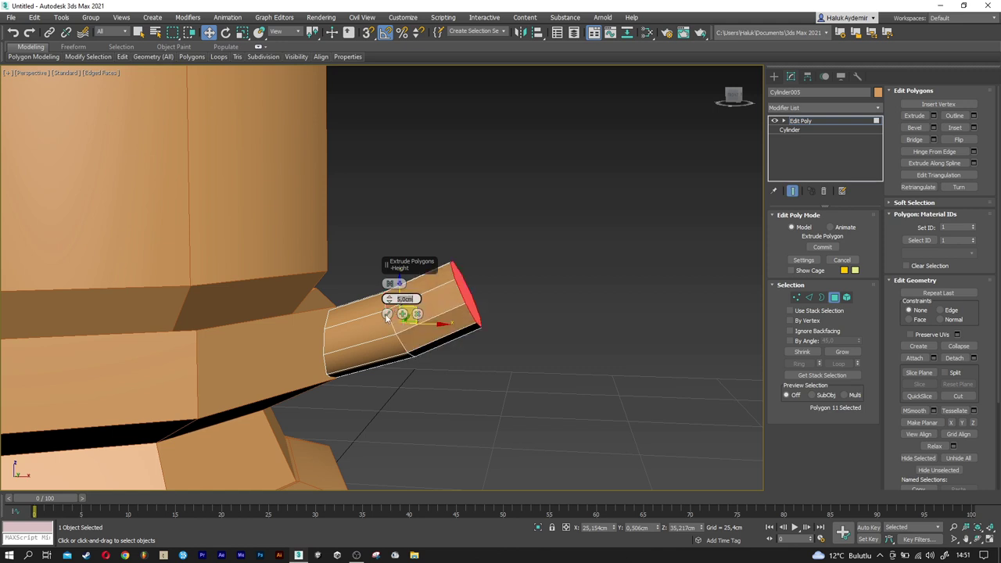
pyautogui.click(386, 313)
pyautogui.press('e')
pyautogui.moveTo(497, 268); pyautogui.dragTo(472, 261)
pyautogui.press('w')
pyautogui.keyDown('alt'); pyautogui.moveTo(479, 290); pyautogui.dragTo(467, 270, button='middle'); pyautogui.keyUp('alt')
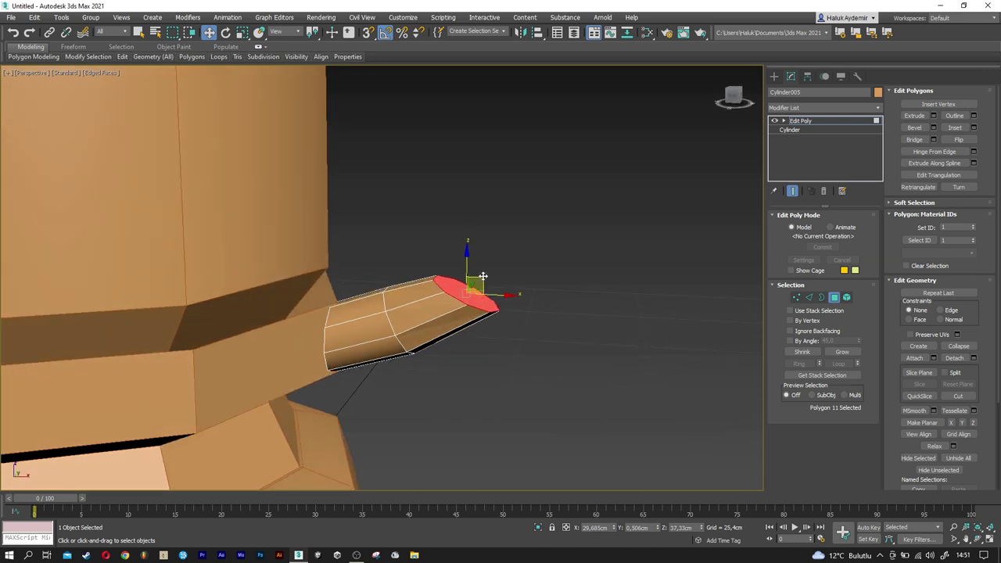
pyautogui.moveTo(466, 270); pyautogui.dragTo(463, 250)
# - Extrude another 5 cm and shift the face so the segment stands vertical
pyautogui.click(935, 116)
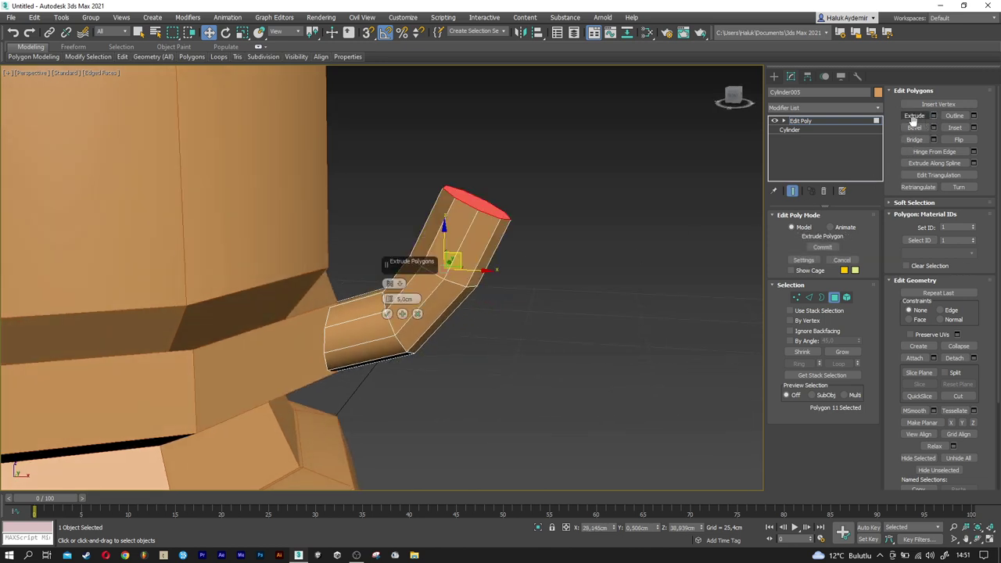
pyautogui.click(387, 314)
pyautogui.keyDown('alt'); pyautogui.moveTo(443, 268); pyautogui.dragTo(470, 266, button='middle'); pyautogui.keyUp('alt')
pyautogui.moveTo(493, 249)
pyautogui.mouseDown()
pyautogui.moveTo(462, 245)
pyautogui.moveTo(472, 219)
pyautogui.mouseUp()
pyautogui.press('e')
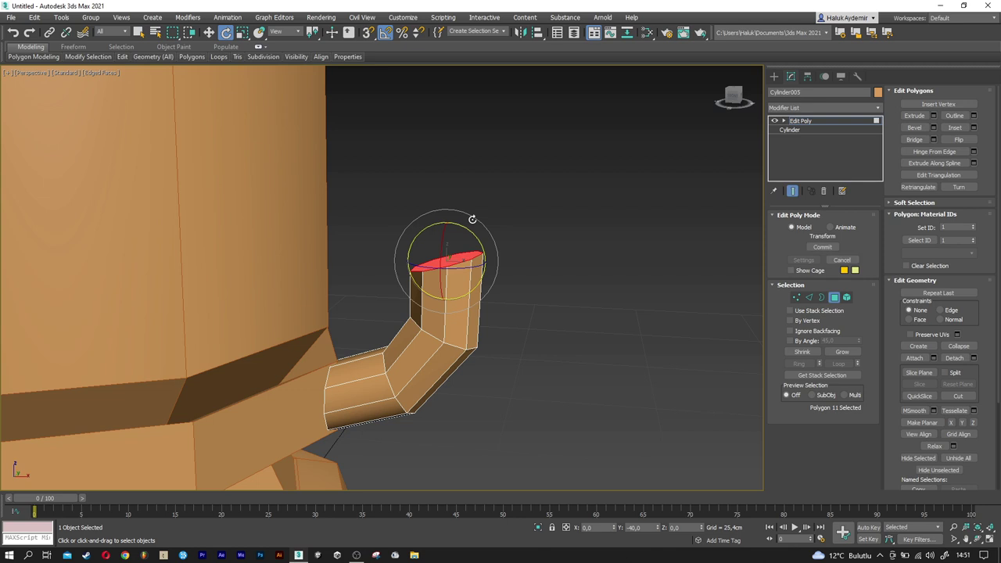
pyautogui.press('w')
pyautogui.scroll(-2, 474, 302)
pyautogui.scroll(-3, 462, 286)
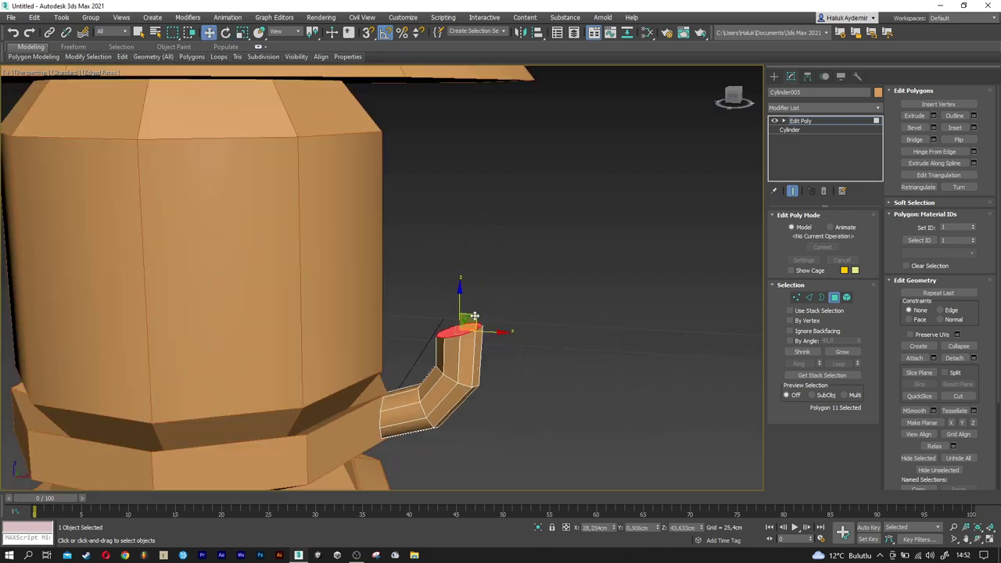
pyautogui.scroll(-2, 479, 327)
# - Extrude the end face a third 5 cm segment
pyautogui.click(933, 116)
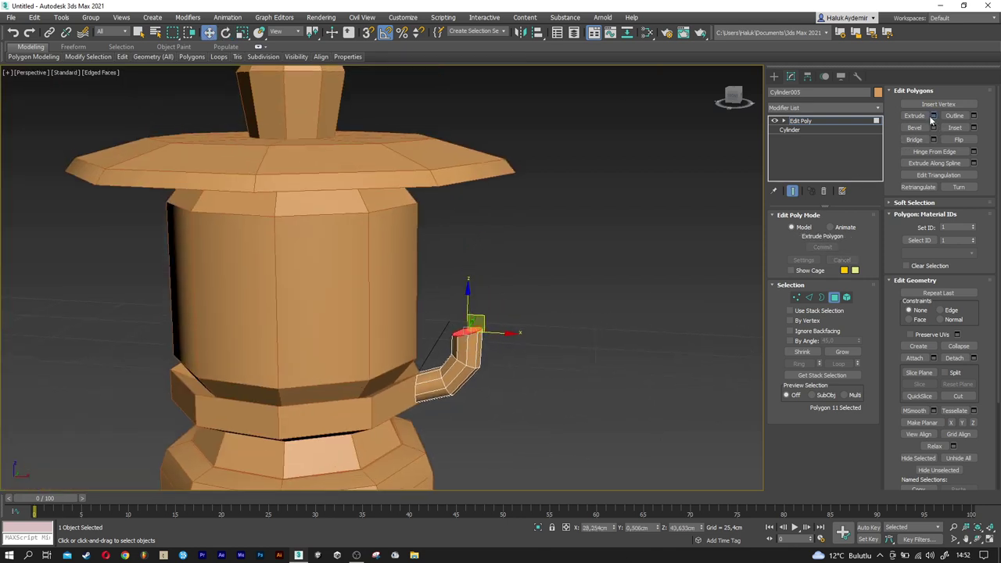
pyautogui.moveTo(517, 286); pyautogui.dragTo(516, 315, button='middle')
pyautogui.click(386, 314)
pyautogui.scroll(3, 465, 324)
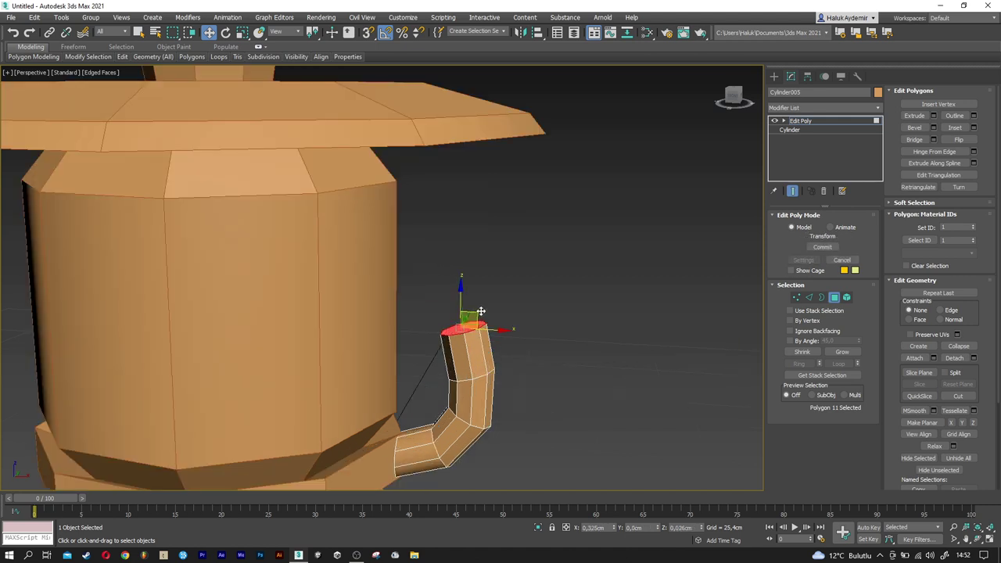
pyautogui.press('e')
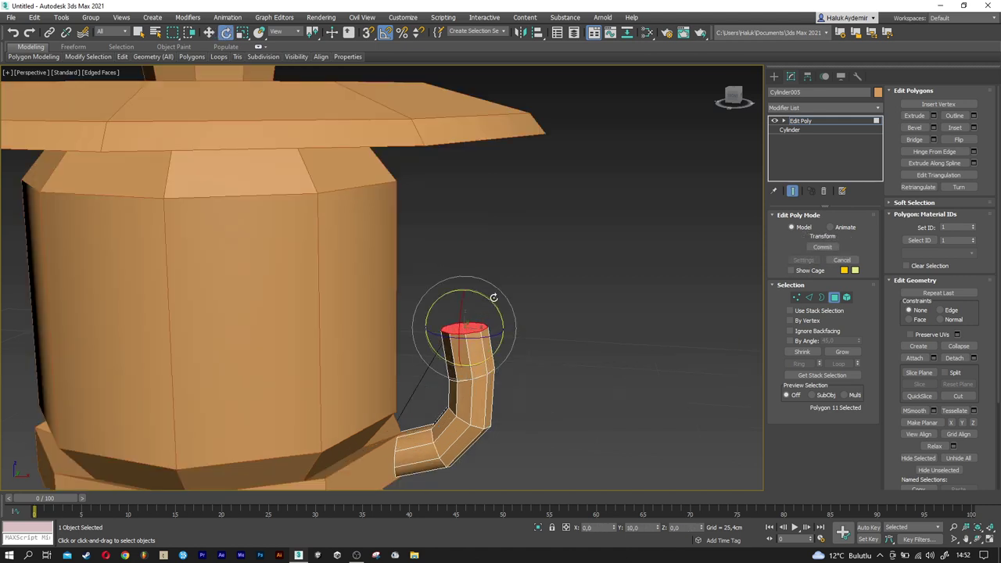
pyautogui.press('w')
pyautogui.scroll(-3, 494, 298)
pyautogui.keyDown('alt'); pyautogui.moveTo(594, 313); pyautogui.dragTo(613, 351, button='middle'); pyautogui.keyUp('alt')
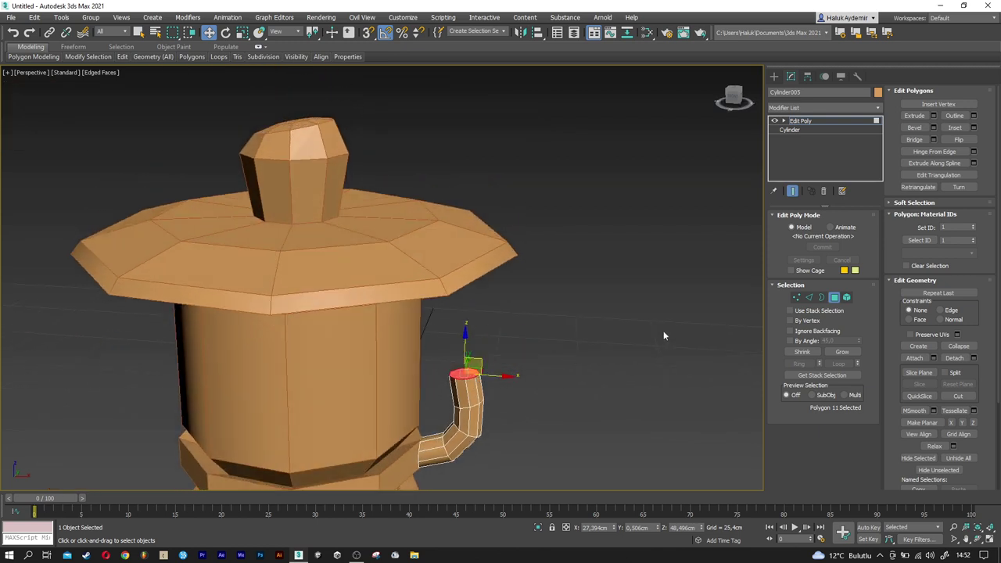
# - Cancel a trial tall extrusion and nudge the pipe's top face sideways
pyautogui.click(933, 116)
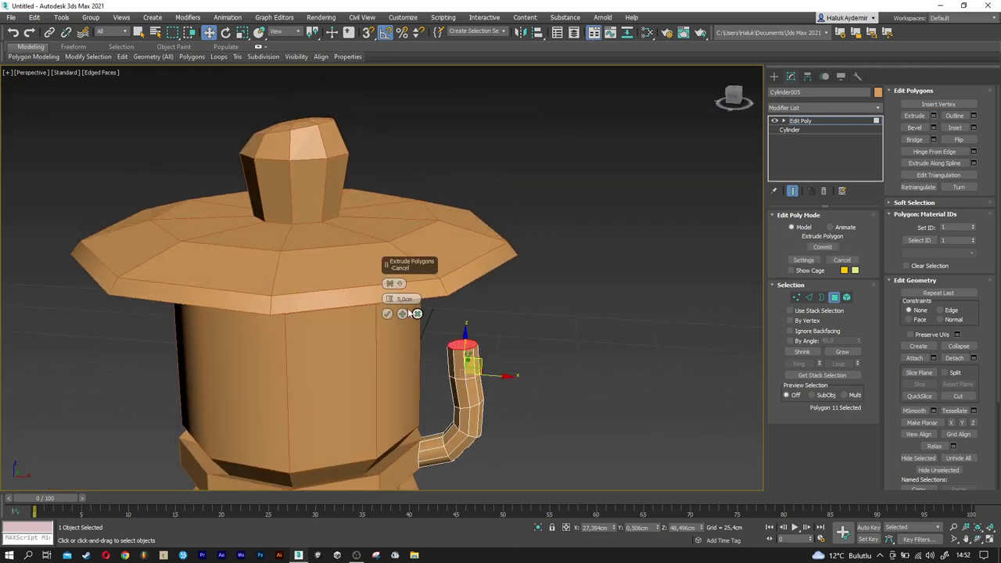
pyautogui.moveTo(389, 298); pyautogui.dragTo(400, 268)
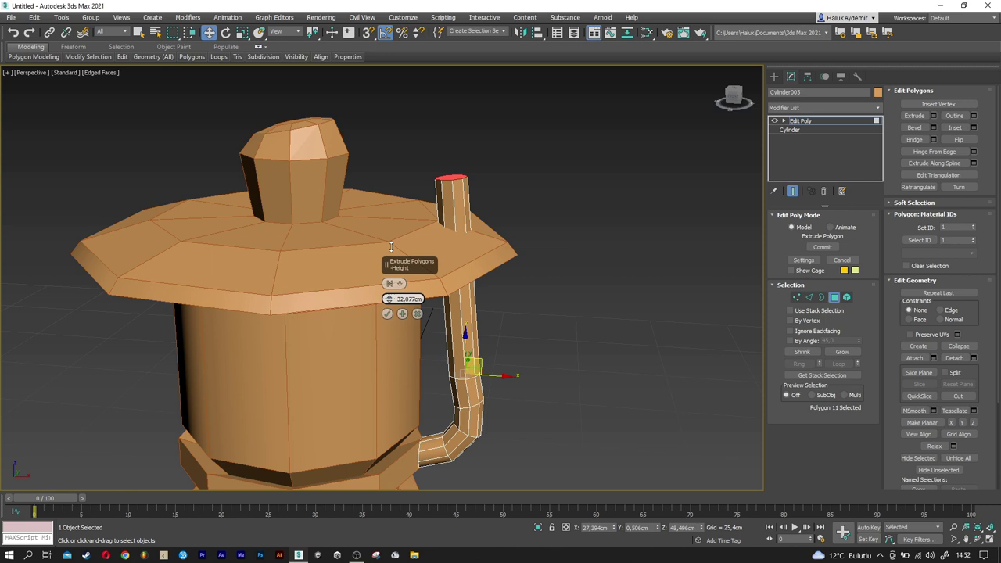
pyautogui.click(417, 314)
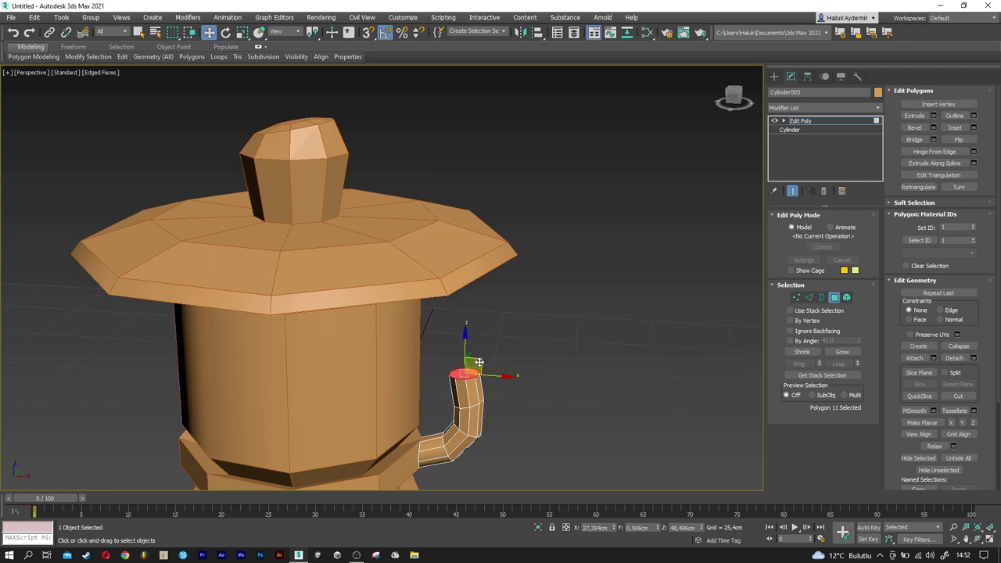
pyautogui.scroll(3, 484, 379)
pyautogui.moveTo(493, 377); pyautogui.dragTo(495, 377)
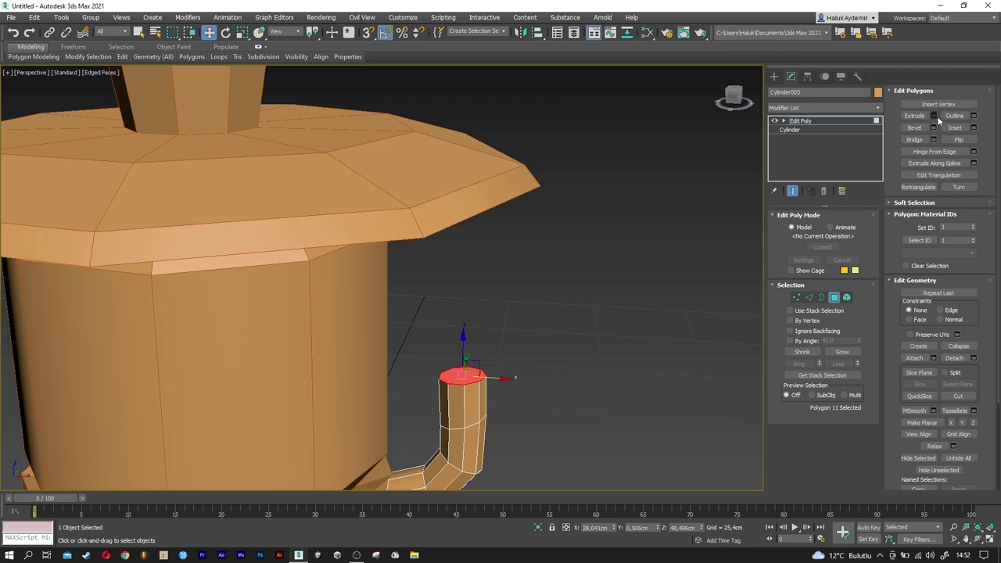
# - Extrude the pipe's top face about 57.5 cm upward, well above the lid
pyautogui.click(933, 115)
pyautogui.moveTo(477, 222)
pyautogui.keyDown('alt'); pyautogui.mouseDown(button='middle')
pyautogui.moveTo(420, 247)
pyautogui.moveTo(474, 221)
pyautogui.mouseUp(button='middle'); pyautogui.keyUp('alt')
pyautogui.scroll(-5, 473, 223)
pyautogui.moveTo(469, 266)
pyautogui.keyDown('alt'); pyautogui.mouseDown(button='middle')
pyautogui.moveTo(480, 261)
pyautogui.moveTo(481, 284)
pyautogui.mouseUp(button='middle'); pyautogui.keyUp('alt')
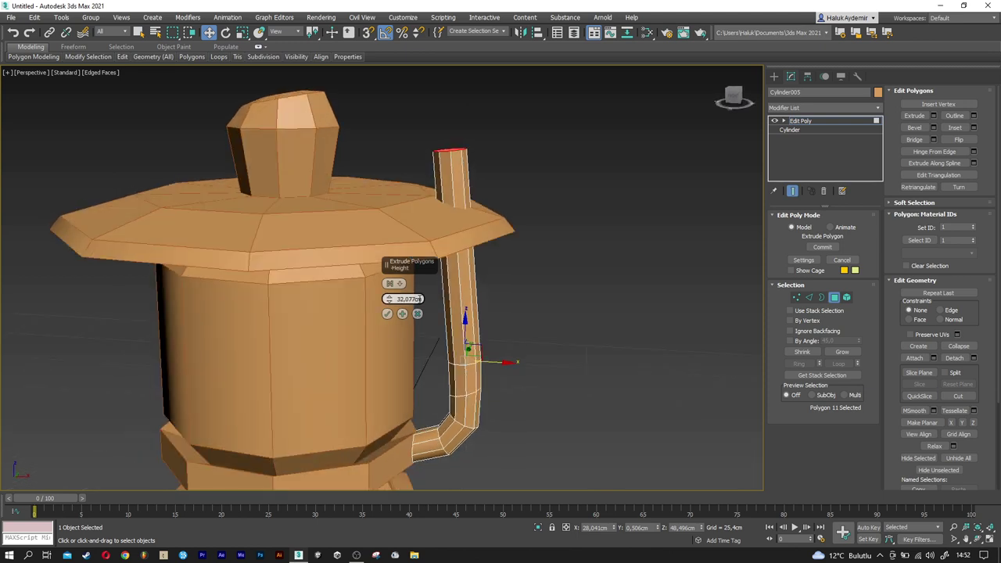
pyautogui.write('45')
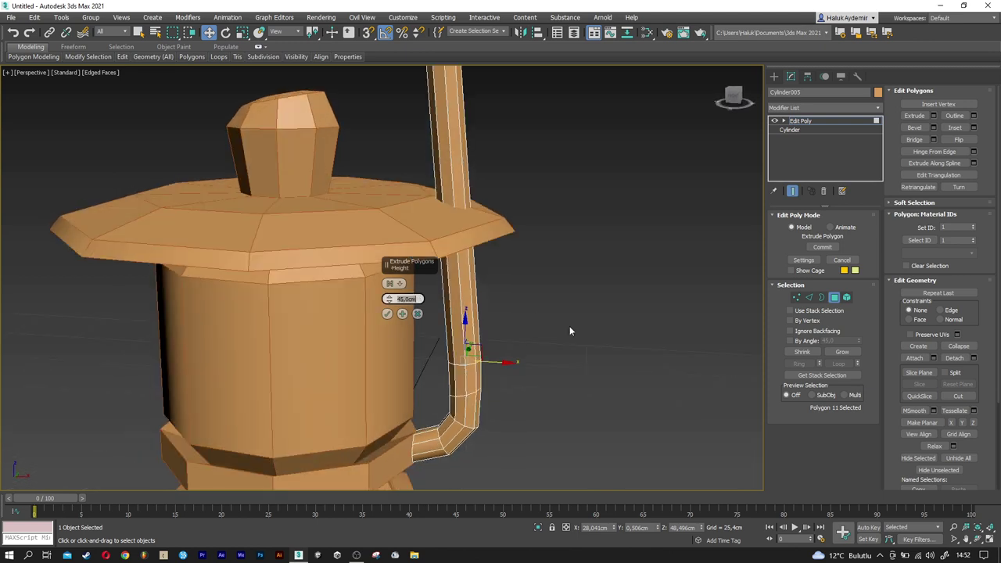
pyautogui.scroll(-3, 547, 321)
pyautogui.moveTo(519, 311); pyautogui.dragTo(502, 389, button='middle')
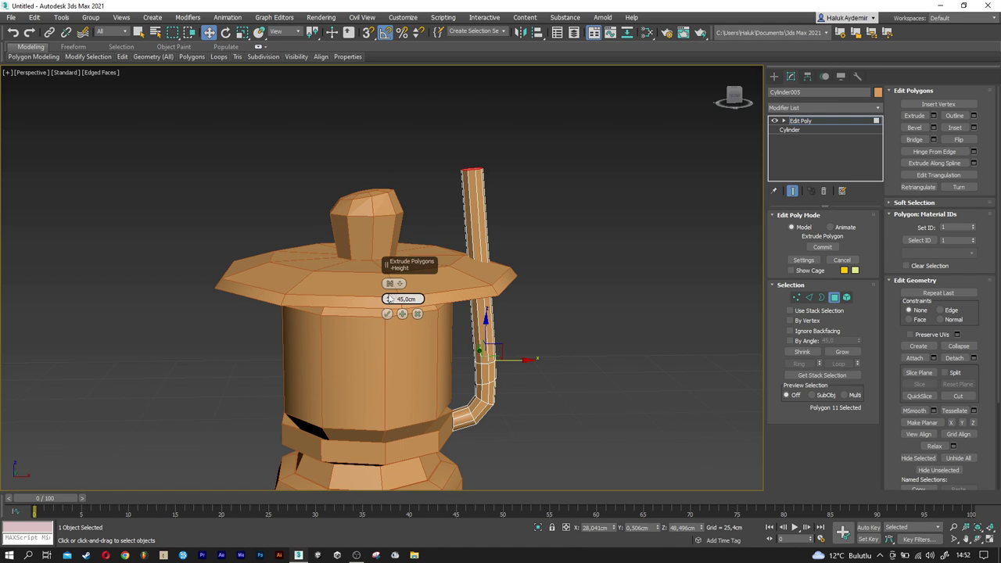
pyautogui.moveTo(389, 299); pyautogui.dragTo(388, 295)
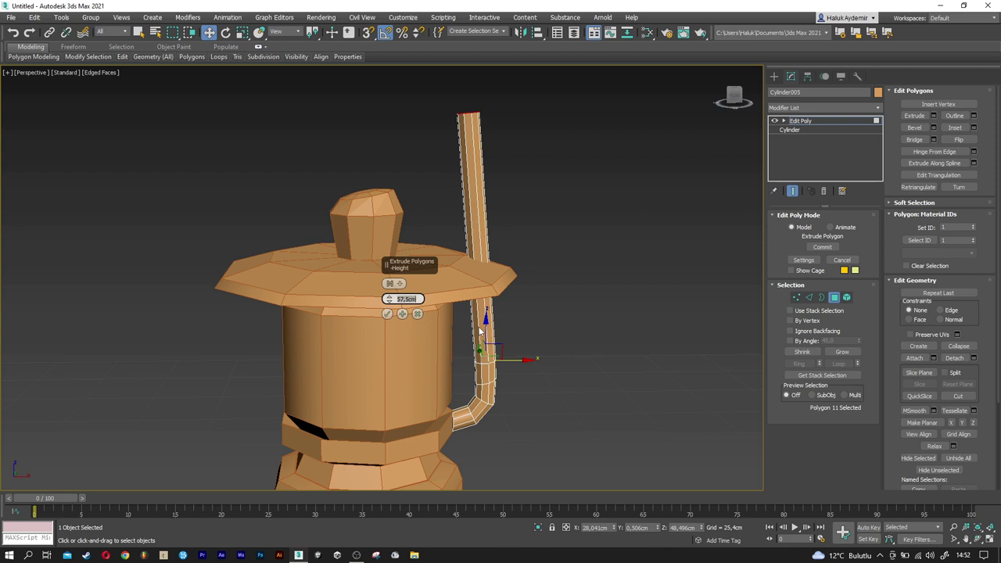
pyautogui.click(386, 314)
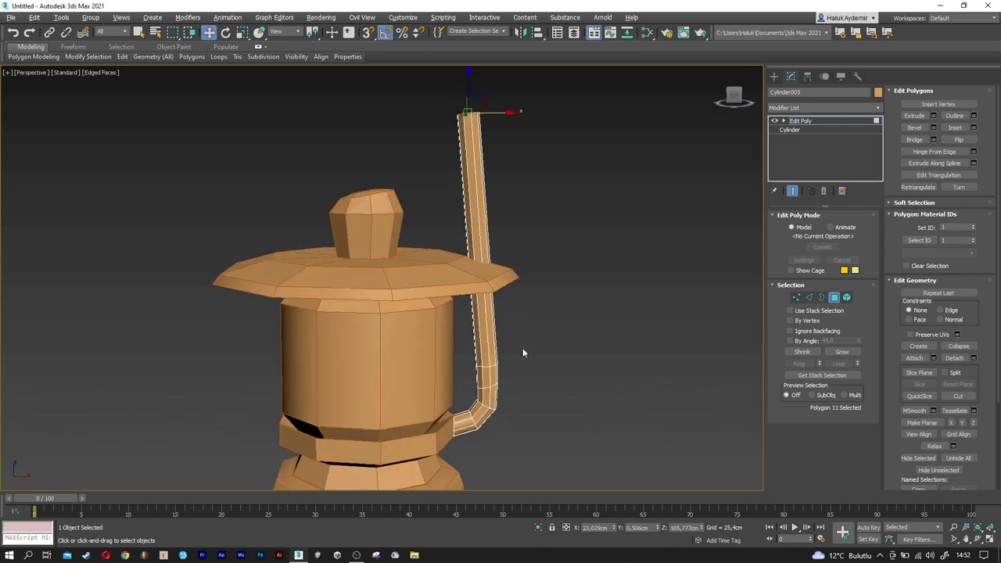
# - In Vertex mode, select the pipe's top vertex ring and shift it slightly
pyautogui.click(796, 298)
pyautogui.scroll(3, 524, 395)
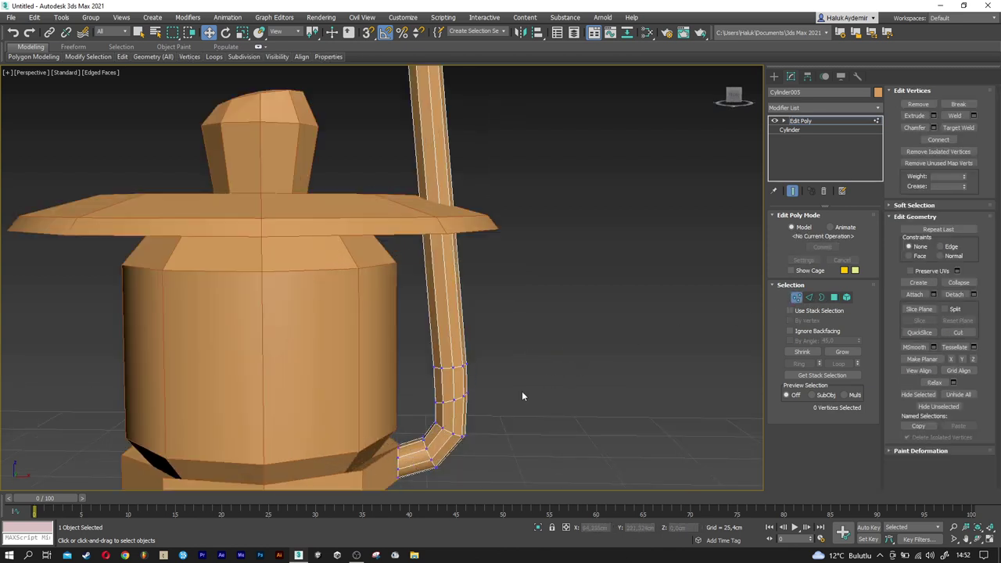
pyautogui.keyDown('alt'); pyautogui.moveTo(500, 395); pyautogui.dragTo(496, 381, button='middle'); pyautogui.keyUp('alt')
pyautogui.moveTo(421, 366)
pyautogui.mouseDown()
pyautogui.moveTo(443, 358)
pyautogui.moveTo(468, 367)
pyautogui.mouseUp()
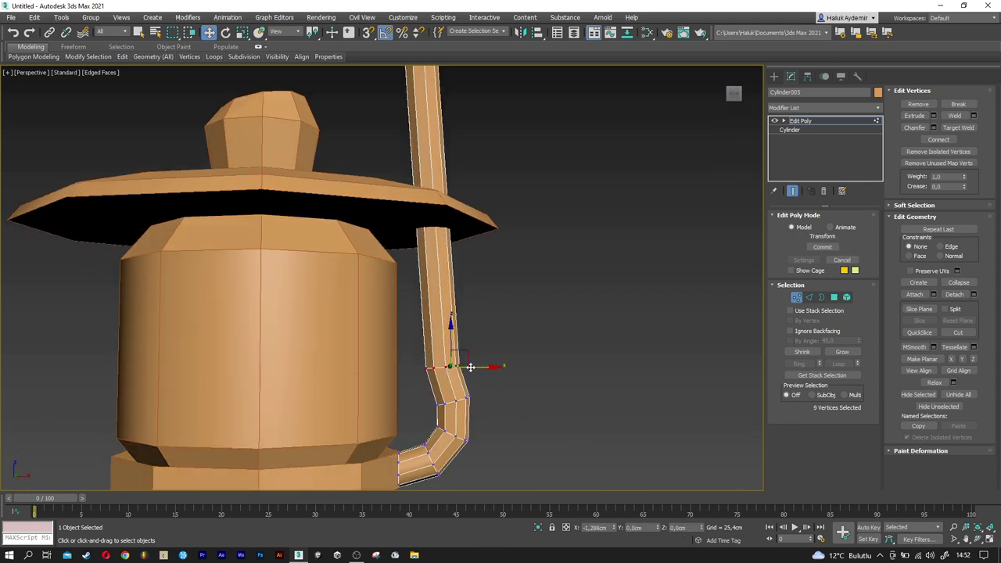
pyautogui.moveTo(471, 327)
pyautogui.keyDown('alt'); pyautogui.mouseDown(button='middle')
pyautogui.moveTo(482, 335)
pyautogui.moveTo(425, 295)
pyautogui.mouseUp(button='middle'); pyautogui.keyUp('alt')
pyautogui.moveTo(382, 240); pyautogui.dragTo(439, 159)
pyautogui.keyDown('alt'); pyautogui.moveTo(457, 196); pyautogui.dragTo(439, 222, button='middle'); pyautogui.keyUp('alt')
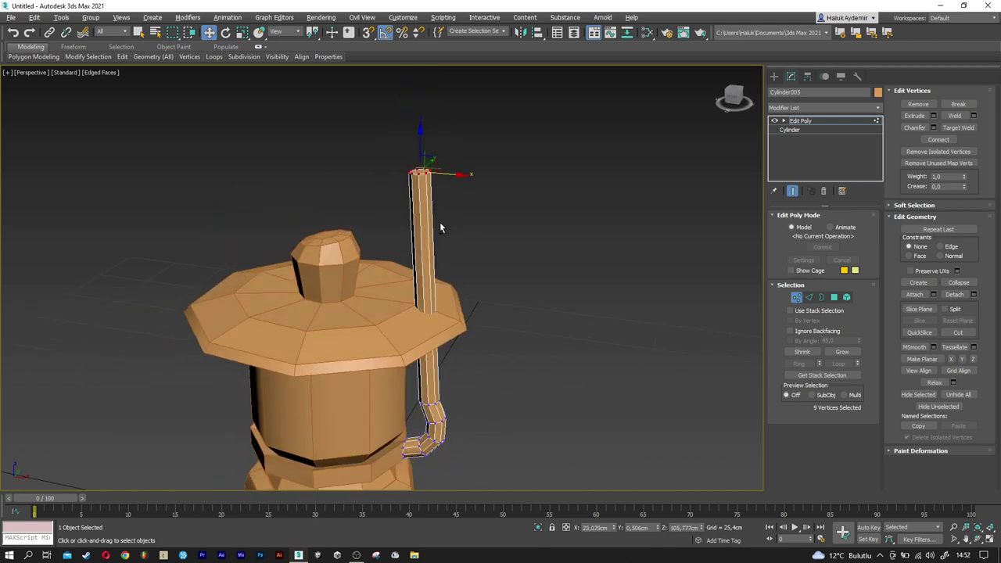
pyautogui.moveTo(451, 176); pyautogui.dragTo(470, 177)
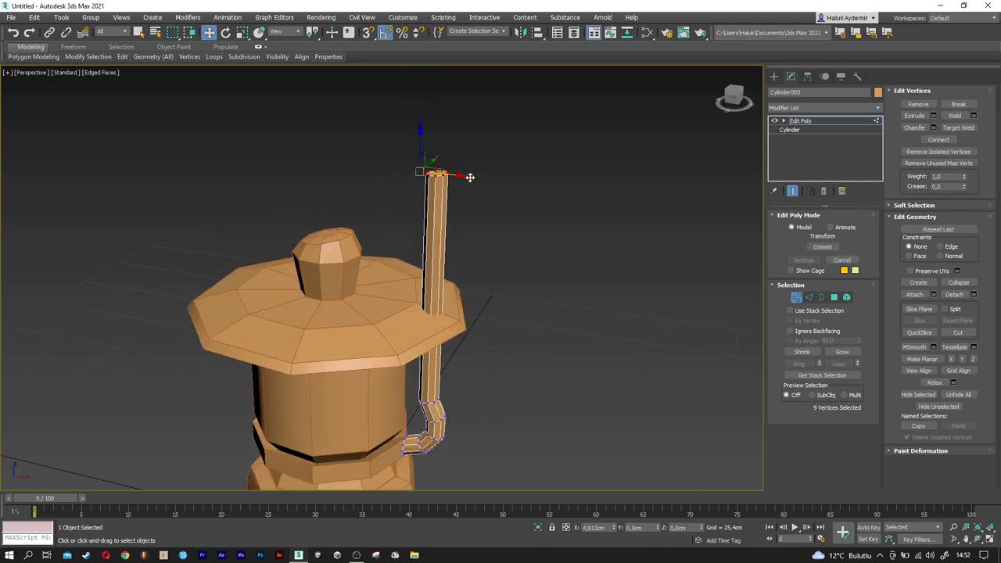
# - Select three vertices at the pipe's base and slide them to reshape its end
pyautogui.moveTo(460, 185)
pyautogui.keyDown('alt'); pyautogui.mouseDown(button='middle')
pyautogui.moveTo(438, 235)
pyautogui.moveTo(423, 406)
pyautogui.moveTo(409, 395)
pyautogui.moveTo(415, 364)
pyautogui.mouseUp(button='middle'); pyautogui.keyUp('alt')
pyautogui.scroll(5, 418, 421)
pyautogui.scroll(3, 397, 395)
pyautogui.click(413, 364)
pyautogui.scroll(5, 421, 391)
pyautogui.scroll(-3, 420, 392)
pyautogui.scroll(-1, 420, 394)
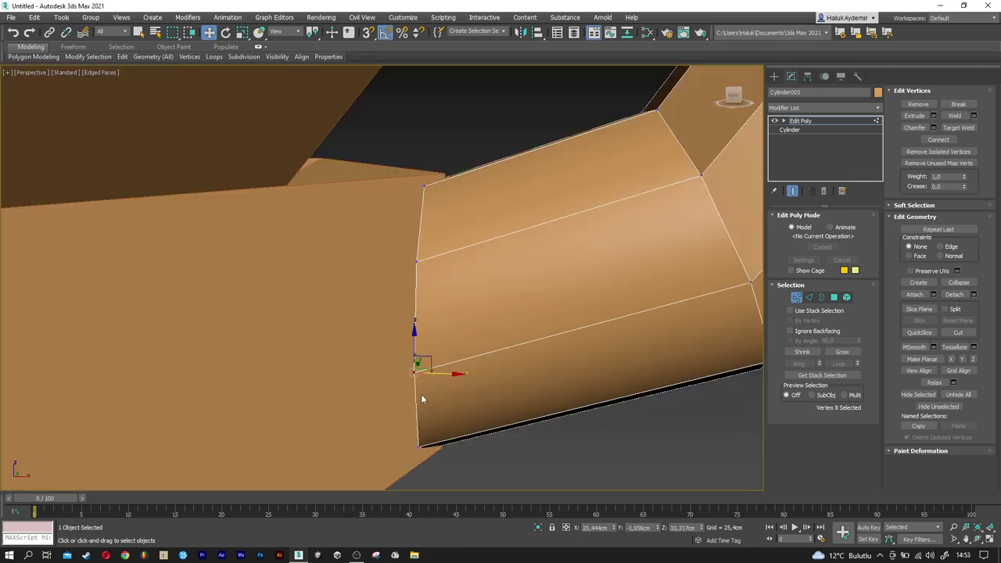
pyautogui.keyDown('alt'); pyautogui.moveTo(420, 395); pyautogui.dragTo(435, 384, button='middle'); pyautogui.keyUp('alt')
pyautogui.keyDown('ctrl'); pyautogui.click(409, 263); pyautogui.keyUp('ctrl')
pyautogui.keyDown('ctrl'); pyautogui.click(401, 434); pyautogui.keyUp('ctrl')
pyautogui.moveTo(420, 354); pyautogui.dragTo(368, 371)
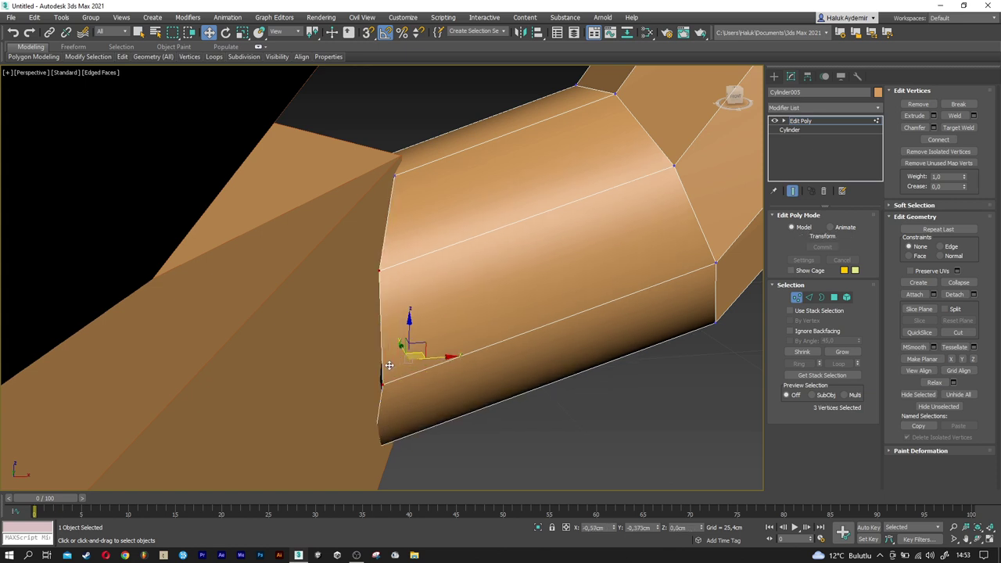
# - Select three more end vertices and move them so the pipe fits the body
pyautogui.moveTo(369, 369)
pyautogui.keyDown('alt'); pyautogui.mouseDown(button='middle')
pyautogui.moveTo(285, 381)
pyautogui.moveTo(347, 386)
pyautogui.moveTo(375, 361)
pyautogui.mouseUp(button='middle'); pyautogui.keyUp('alt')
pyautogui.scroll(3, 406, 367)
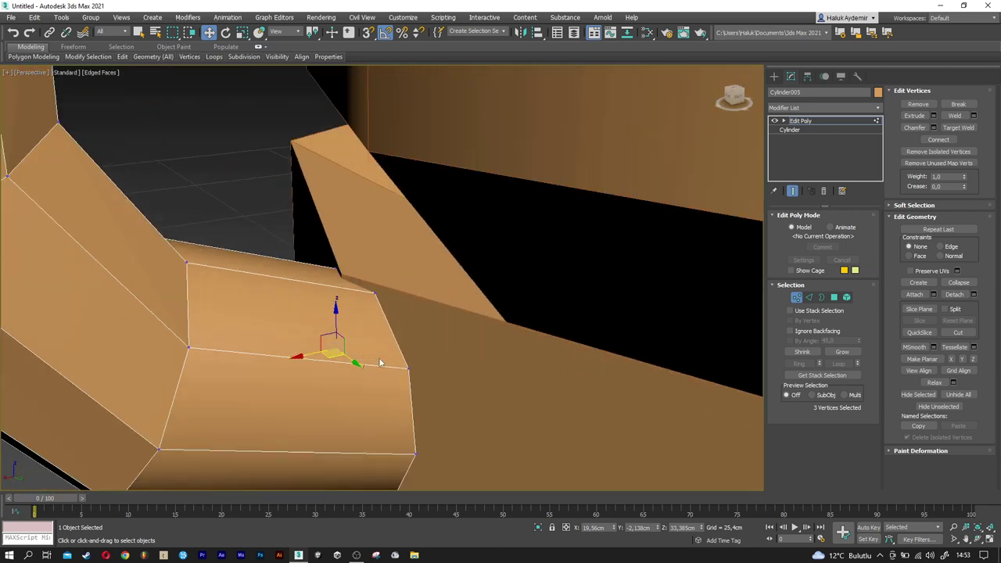
pyautogui.click(404, 366)
pyautogui.keyDown('alt'); pyautogui.moveTo(418, 433); pyautogui.dragTo(395, 382, button='middle'); pyautogui.keyUp('alt')
pyautogui.keyDown('ctrl'); pyautogui.click(393, 382); pyautogui.keyUp('ctrl')
pyautogui.keyDown('ctrl'); pyautogui.click(372, 429); pyautogui.keyUp('ctrl')
pyautogui.moveTo(372, 430)
pyautogui.keyDown('alt'); pyautogui.mouseDown(button='middle')
pyautogui.moveTo(382, 427)
pyautogui.moveTo(358, 394)
pyautogui.mouseUp(button='middle'); pyautogui.keyUp('alt')
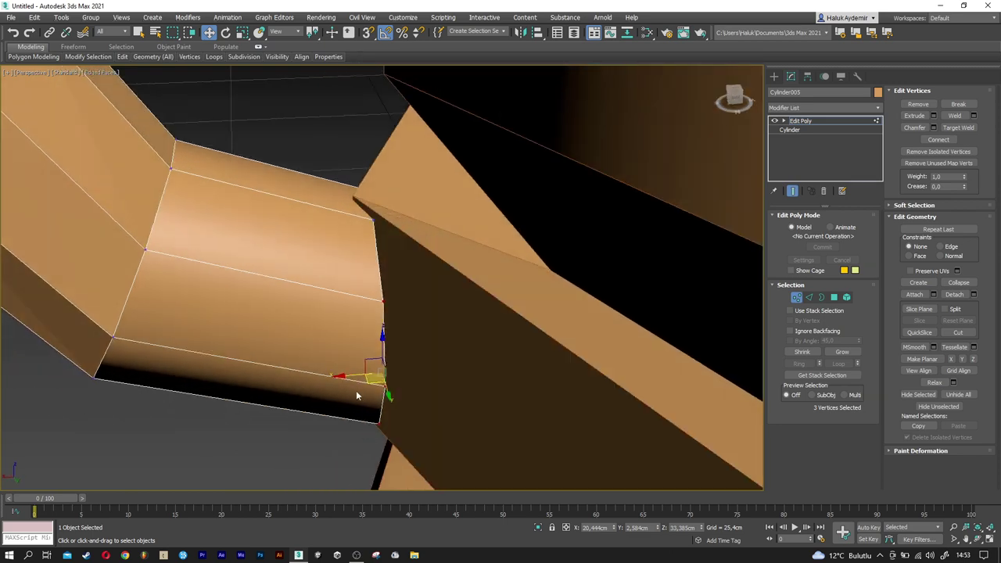
pyautogui.moveTo(366, 378); pyautogui.dragTo(401, 378)
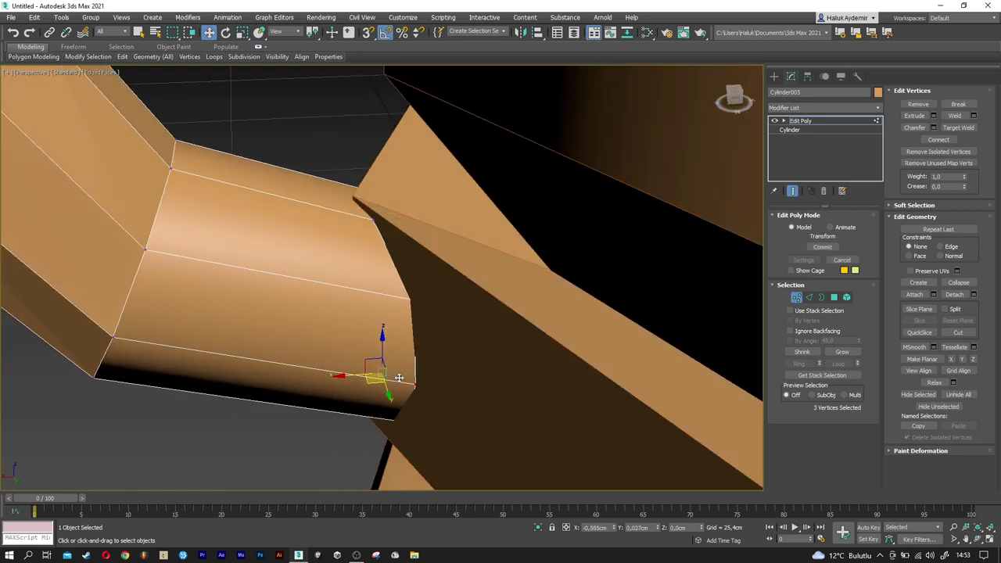
# - Pick the remaining vertices at the arm's joint and check the column and arm together
pyautogui.click(373, 224)
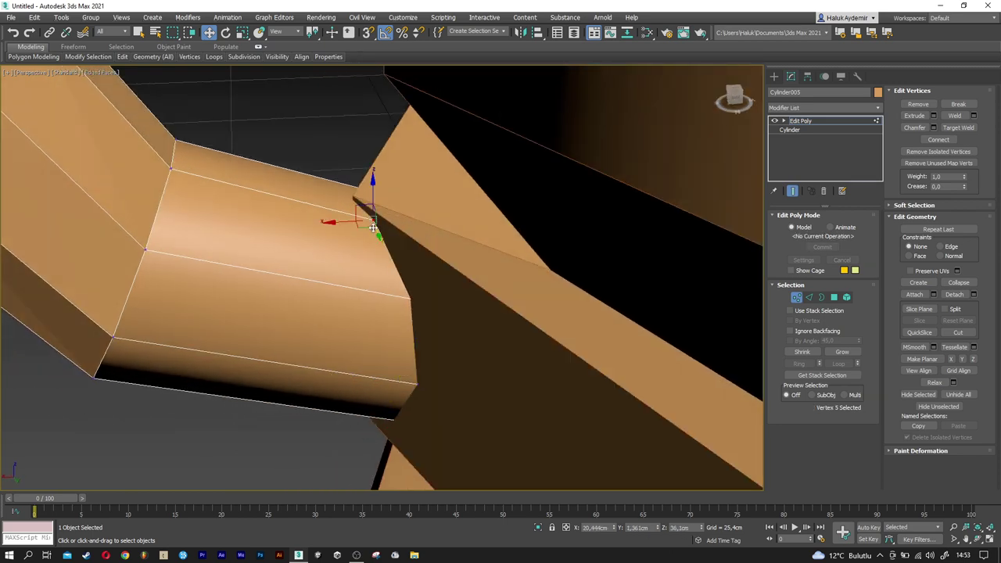
pyautogui.moveTo(347, 222)
pyautogui.keyDown('alt'); pyautogui.mouseDown(button='middle')
pyautogui.moveTo(338, 280)
pyautogui.moveTo(449, 275)
pyautogui.moveTo(354, 244)
pyautogui.mouseUp(button='middle'); pyautogui.keyUp('alt')
pyautogui.click(329, 239)
pyautogui.scroll(2, 331, 234)
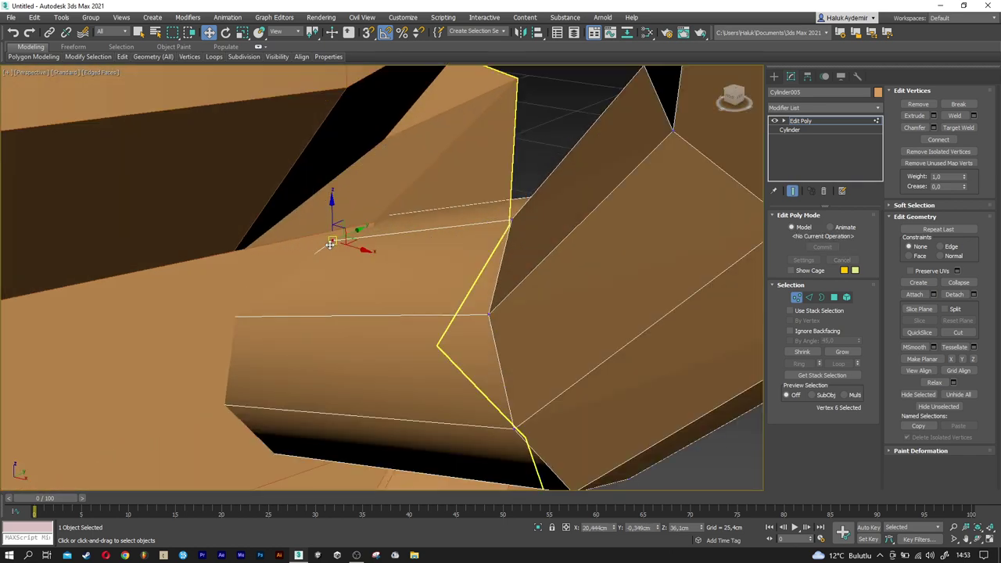
pyautogui.scroll(2, 344, 238)
pyautogui.scroll(-3, 353, 237)
pyautogui.scroll(-2, 355, 246)
pyautogui.scroll(-1, 356, 253)
pyautogui.moveTo(357, 252)
pyautogui.keyDown('alt'); pyautogui.mouseDown(button='middle')
pyautogui.moveTo(353, 215)
pyautogui.moveTo(376, 282)
pyautogui.moveTo(449, 359)
pyautogui.mouseUp(button='middle'); pyautogui.keyUp('alt')
# - Exit Vertex mode and add a Smooth modifier to the bent arm
pyautogui.press('1')
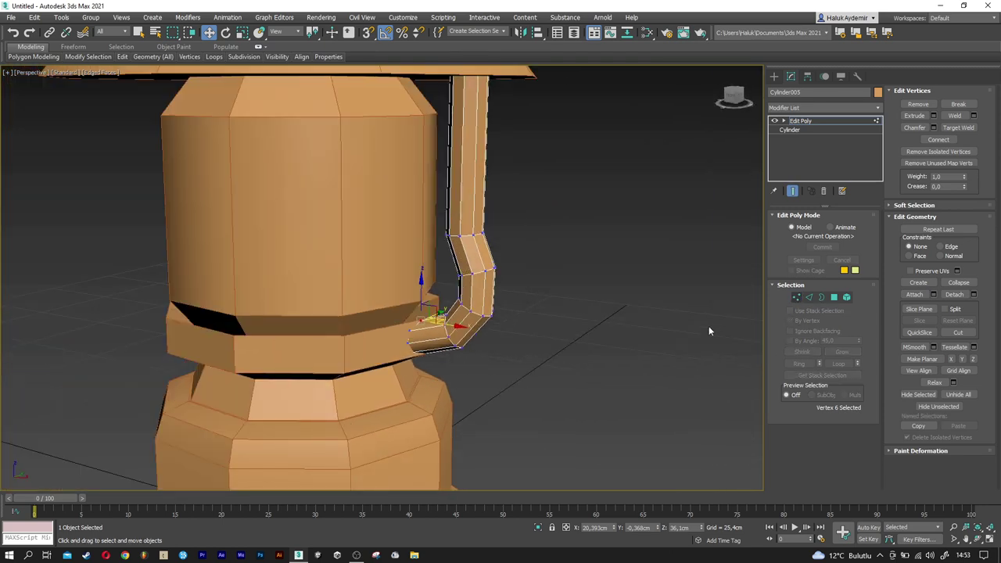
pyautogui.scroll(-2, 582, 372)
pyautogui.moveTo(491, 394)
pyautogui.keyDown('alt'); pyautogui.mouseDown(button='middle')
pyautogui.moveTo(502, 400)
pyautogui.moveTo(488, 415)
pyautogui.mouseUp(button='middle'); pyautogui.keyUp('alt')
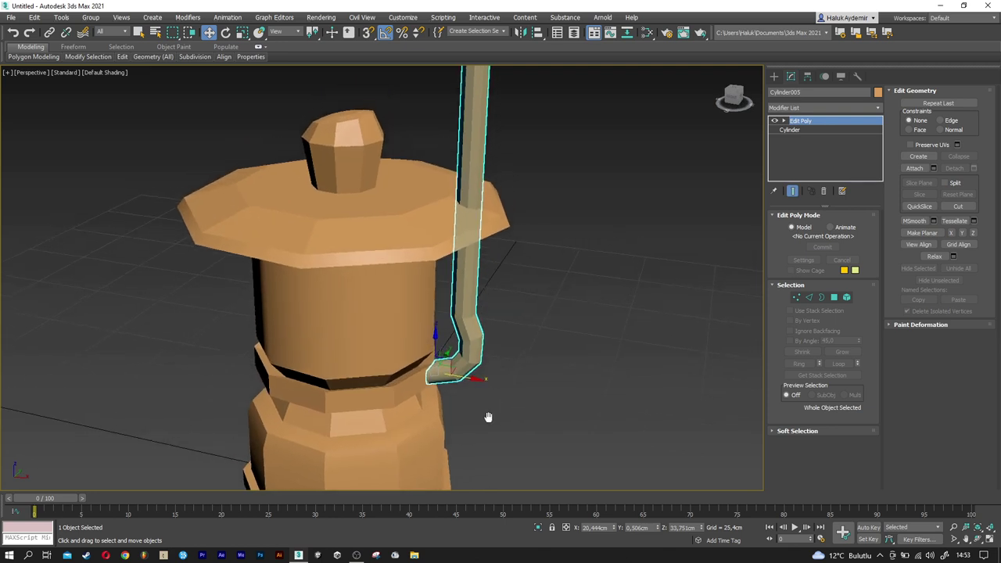
pyautogui.click(793, 104)
pyautogui.press('s')
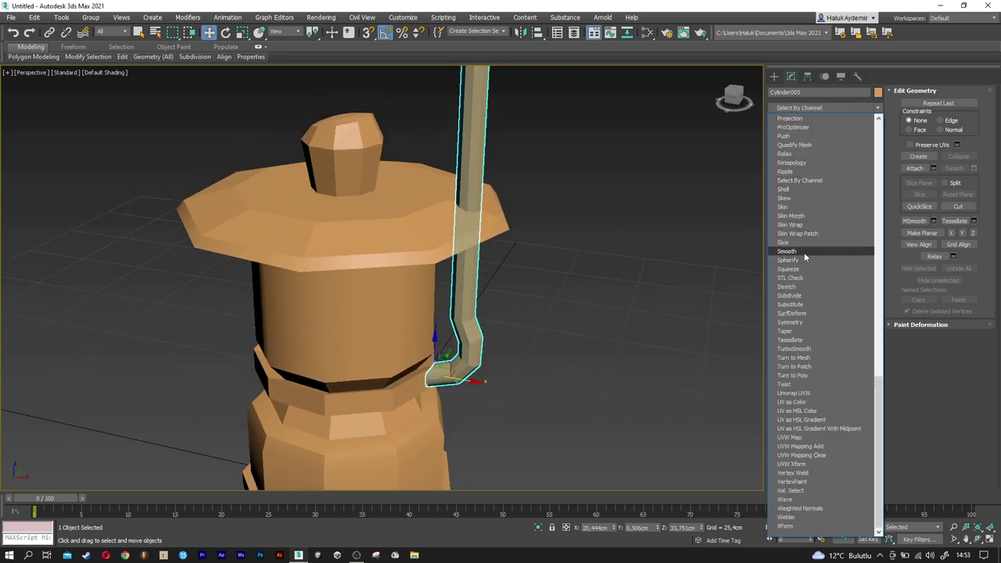
pyautogui.click(804, 253)
pyautogui.scroll(4, 481, 383)
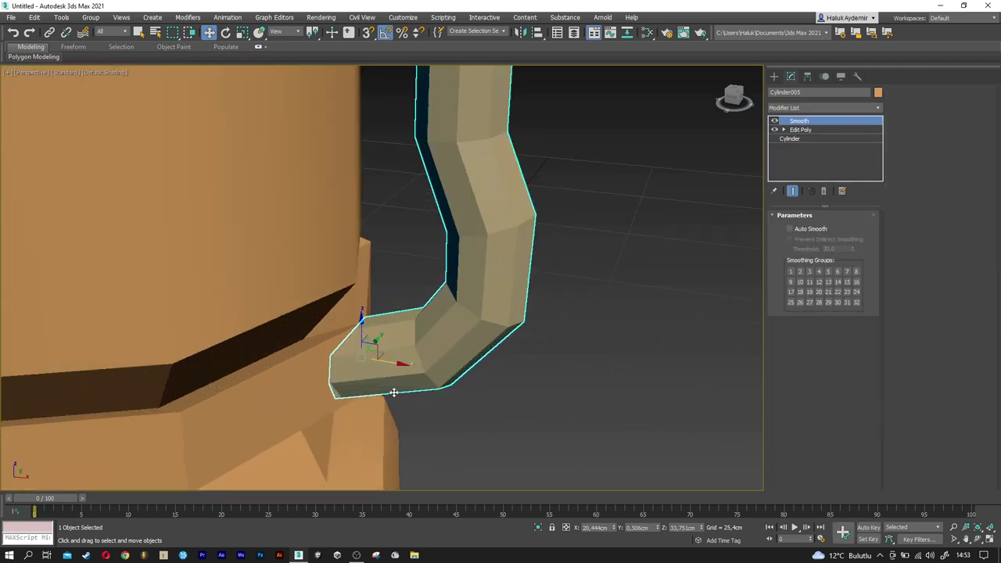
pyautogui.click(475, 428)
pyautogui.scroll(-3, 475, 429)
pyautogui.scroll(-4, 475, 429)
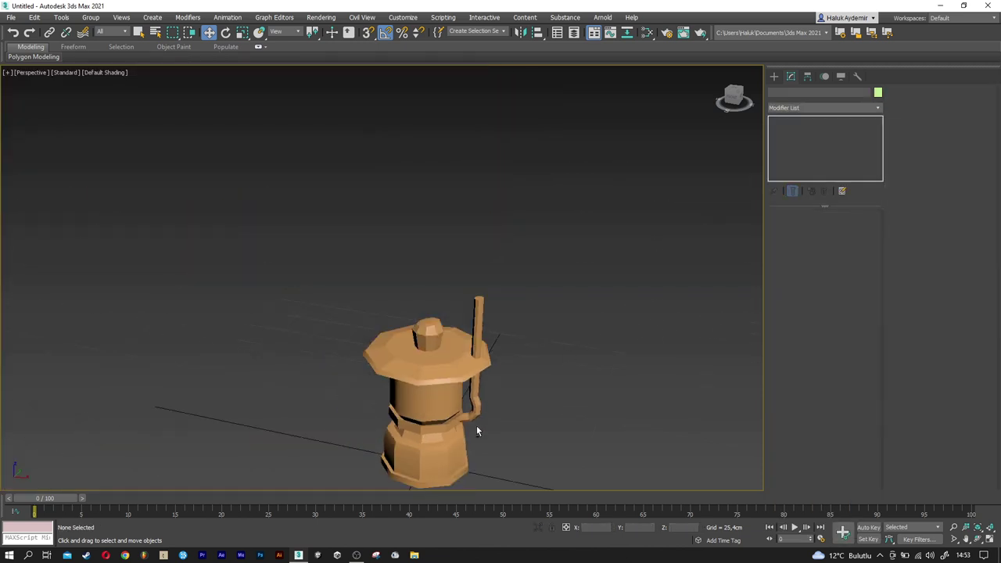
pyautogui.click(494, 399)
pyautogui.scroll(2, 495, 401)
pyautogui.scroll(2, 497, 402)
# - Clone the arm to the left and turn the copy 180° to face the body
pyautogui.keyDown('shift'); pyautogui.moveTo(507, 410); pyautogui.dragTo(359, 408); pyautogui.keyUp('shift')
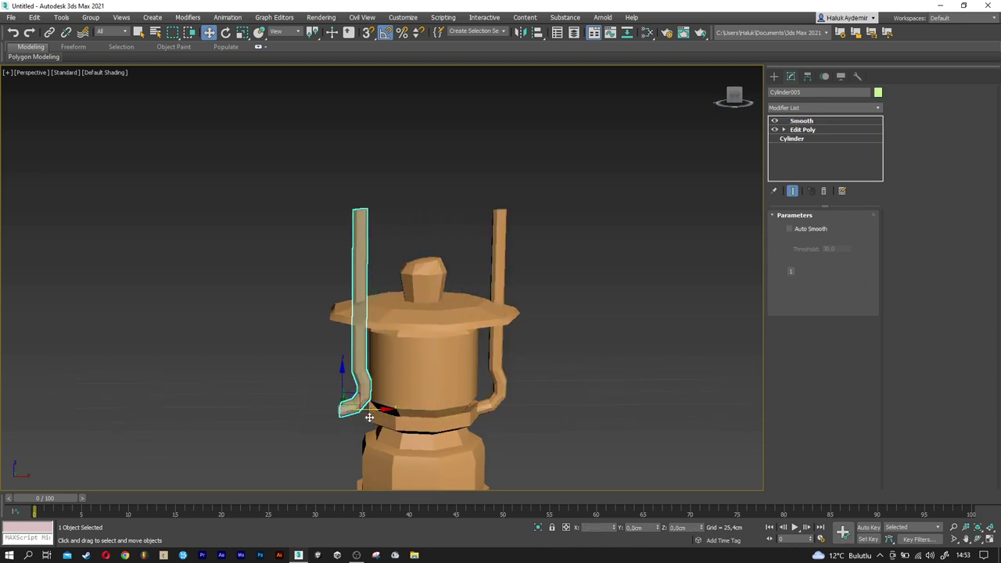
pyautogui.click(501, 326)
pyautogui.press('e')
pyautogui.moveTo(351, 420); pyautogui.dragTo(448, 402)
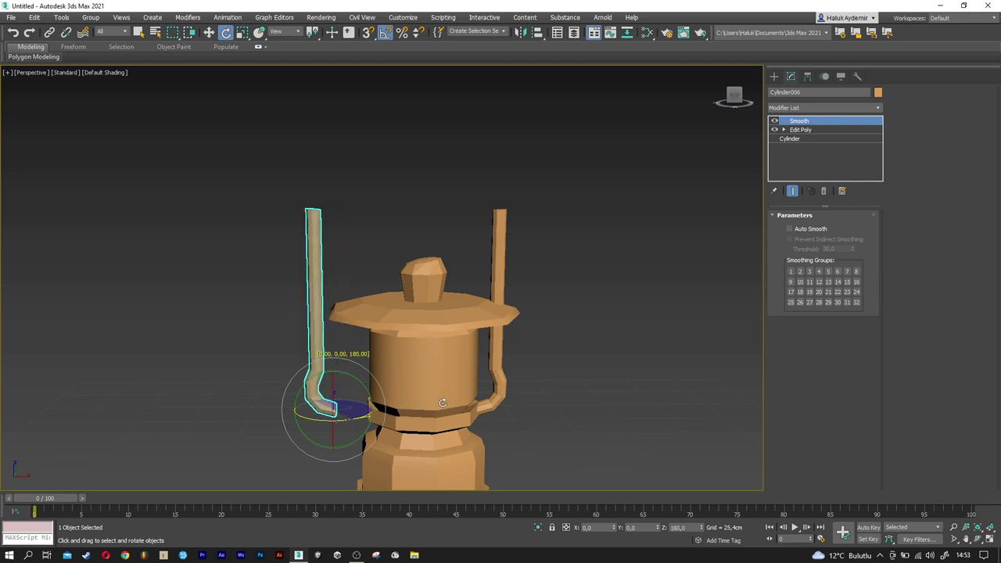
pyautogui.press('w')
pyautogui.moveTo(360, 410); pyautogui.dragTo(387, 411)
# - Nudge the copied arm, Cylinder006, flush against the lantern body's opposite side
pyautogui.scroll(3, 358, 408)
pyautogui.scroll(3, 358, 407)
pyautogui.keyDown('alt'); pyautogui.moveTo(358, 407); pyautogui.dragTo(391, 405, button='middle'); pyautogui.keyUp('alt')
pyautogui.moveTo(386, 337); pyautogui.dragTo(427, 340)
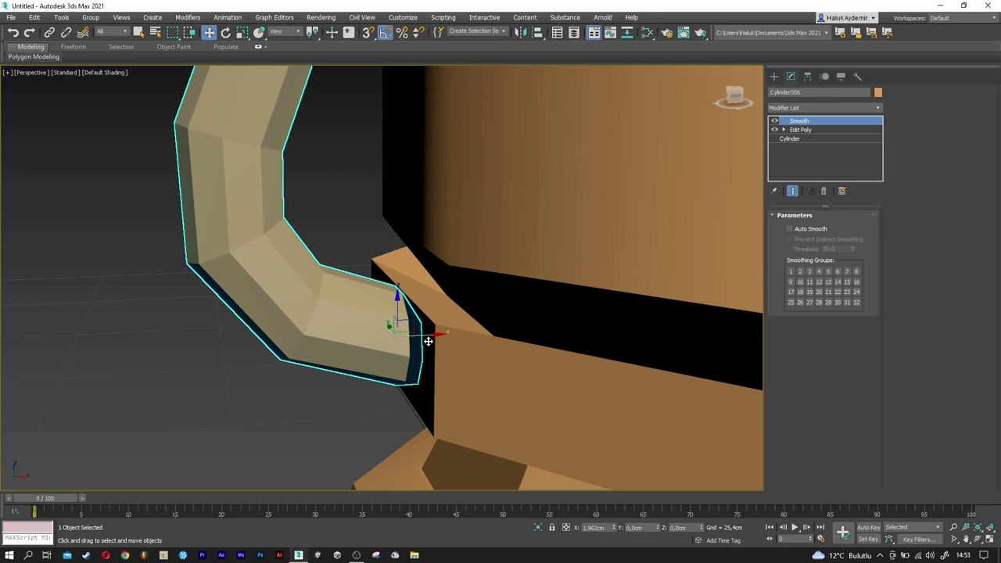
pyautogui.keyDown('alt'); pyautogui.moveTo(427, 340); pyautogui.dragTo(404, 332, button='middle'); pyautogui.keyUp('alt')
pyautogui.scroll(-3, 404, 332)
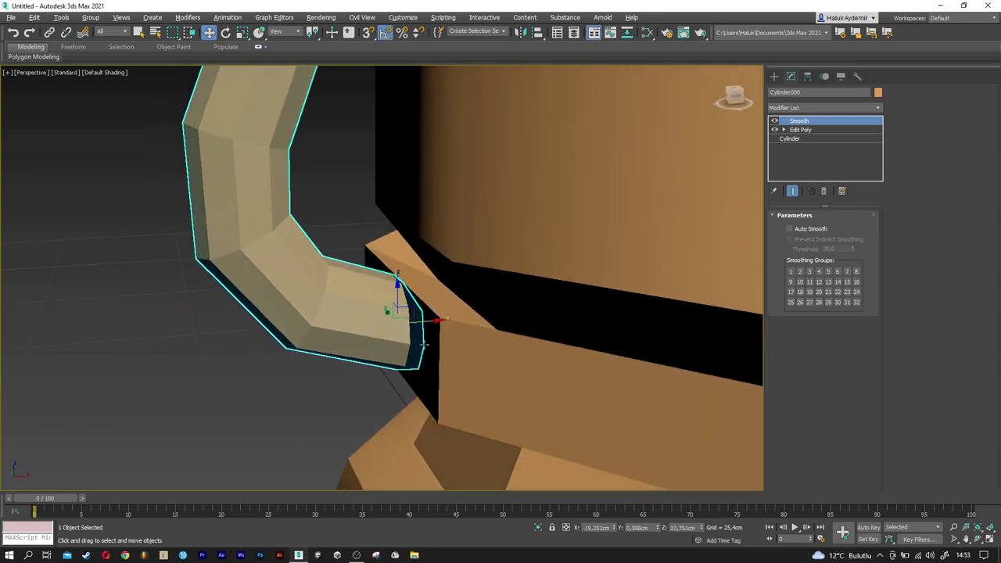
pyautogui.scroll(-5, 310, 358)
pyautogui.scroll(3, 359, 388)
pyautogui.moveTo(344, 375); pyautogui.dragTo(359, 388, button='middle')
pyautogui.scroll(-3, 359, 388)
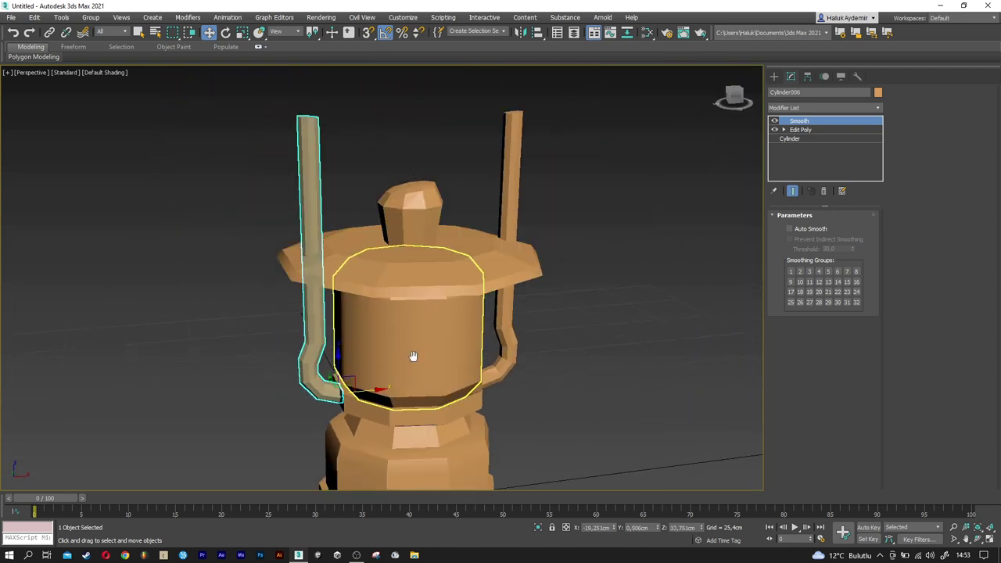
pyautogui.scroll(-2, 412, 353)
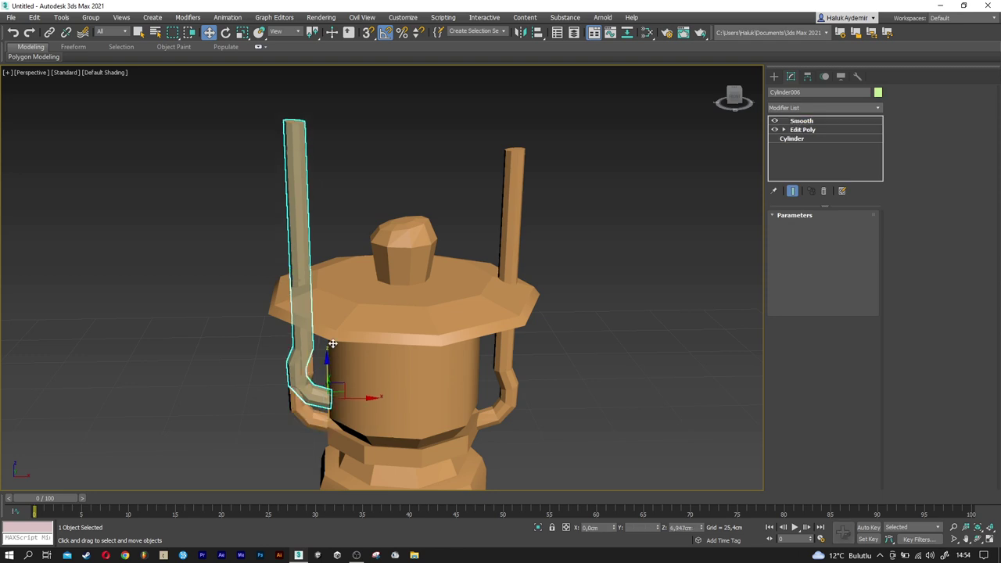
pyautogui.keyDown('shift'); pyautogui.moveTo(327, 389); pyautogui.dragTo(322, 165); pyautogui.keyUp('shift')
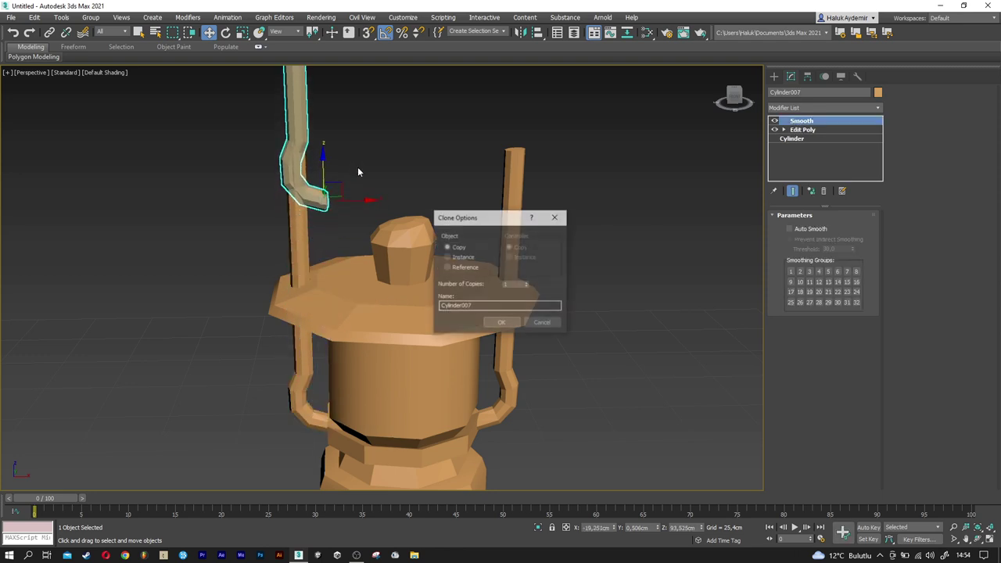
# - Confirm the new copy and delete its Smooth and Edit Poly modifiers, leaving a plain cylinder
pyautogui.click(501, 324)
pyautogui.moveTo(454, 169)
pyautogui.mouseDown(button='middle')
pyautogui.moveTo(457, 312)
pyautogui.moveTo(480, 341)
pyautogui.mouseUp(button='middle')
pyautogui.rightClick(803, 122)
pyautogui.click(817, 138)
pyautogui.rightClick(810, 121)
pyautogui.click(831, 138)
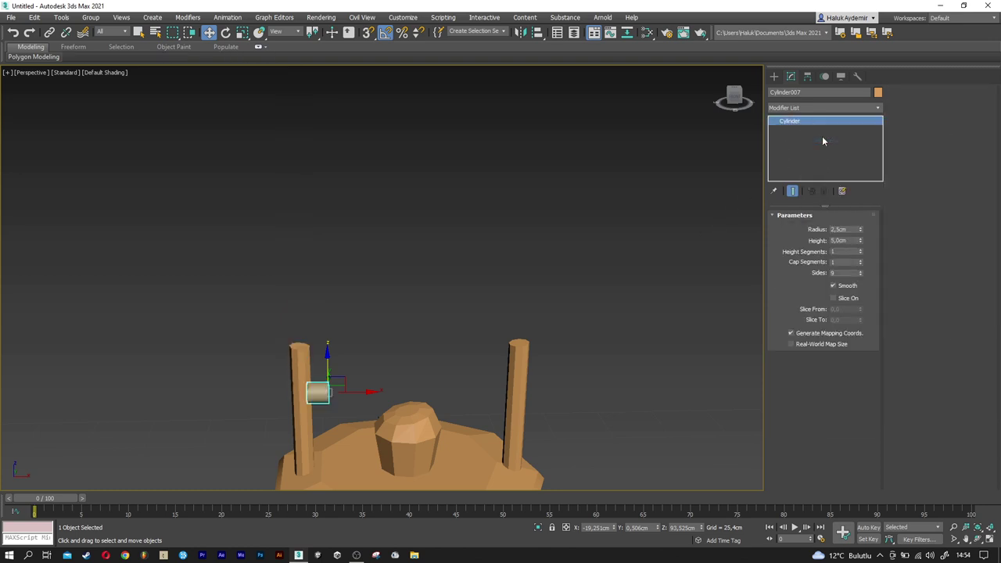
# - Move the cylinder onto the right post and rotate it upright
pyautogui.moveTo(360, 380); pyautogui.dragTo(341, 382, button='middle')
pyautogui.moveTo(341, 390)
pyautogui.mouseDown()
pyautogui.moveTo(532, 388)
pyautogui.moveTo(505, 316)
pyautogui.mouseUp()
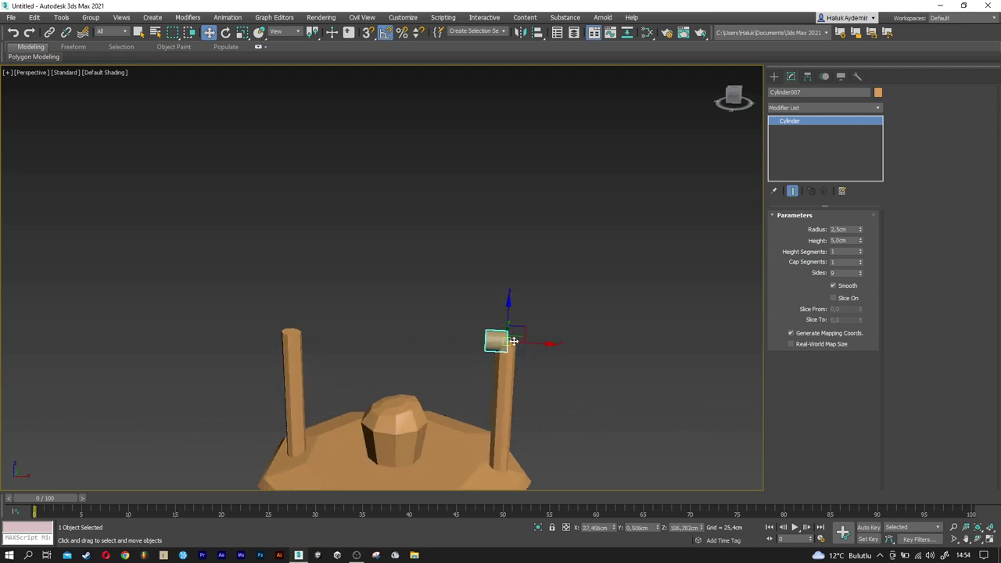
pyautogui.scroll(4, 516, 344)
pyautogui.press('e')
pyautogui.moveTo(507, 305)
pyautogui.mouseDown()
pyautogui.moveTo(555, 323)
pyautogui.moveTo(483, 316)
pyautogui.mouseUp()
pyautogui.press('w')
# - Set Height to 25 cm and Height Segments to 5, then add a Bend modifier
pyautogui.scroll(-3, 483, 315)
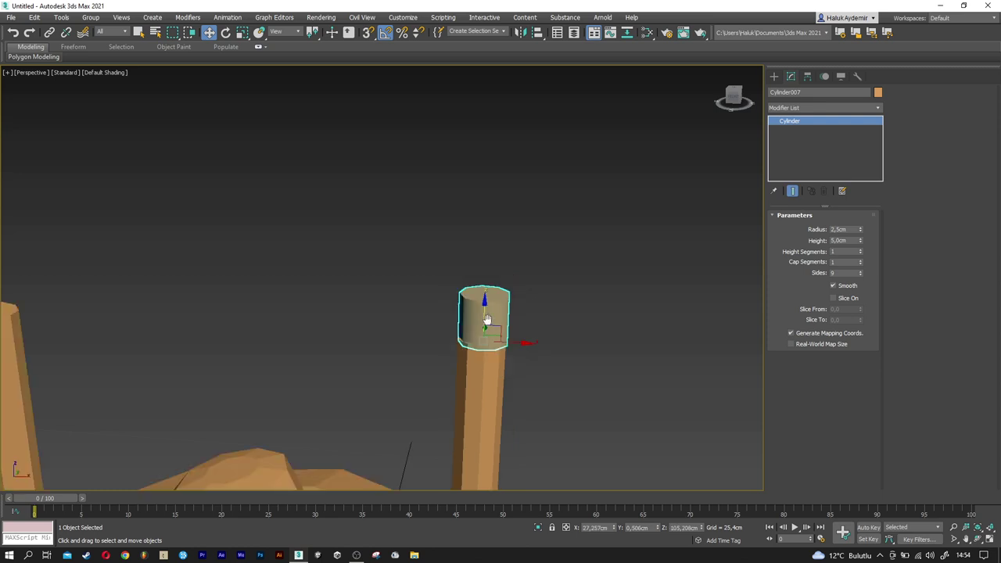
pyautogui.press('F4')
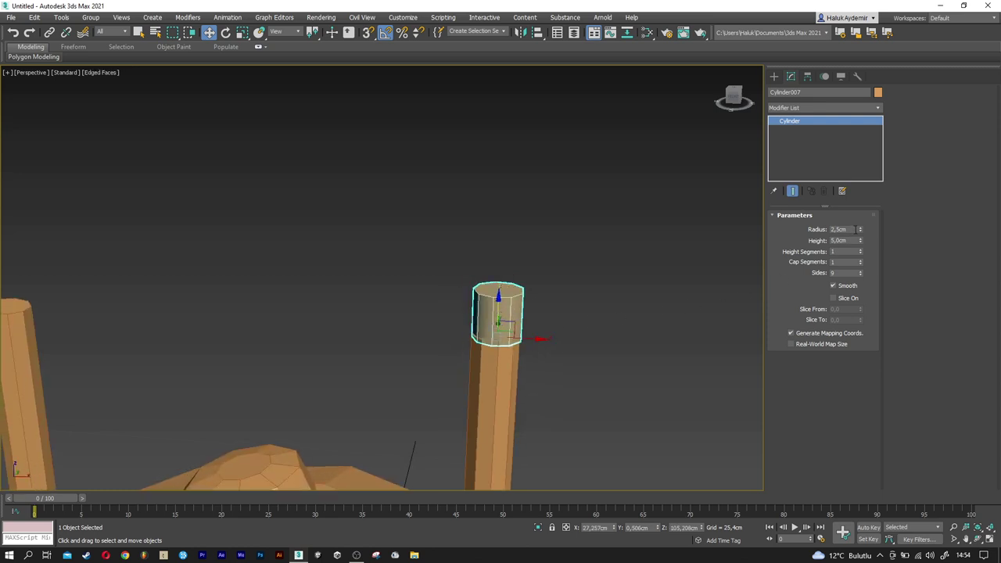
pyautogui.moveTo(859, 240); pyautogui.dragTo(865, 86)
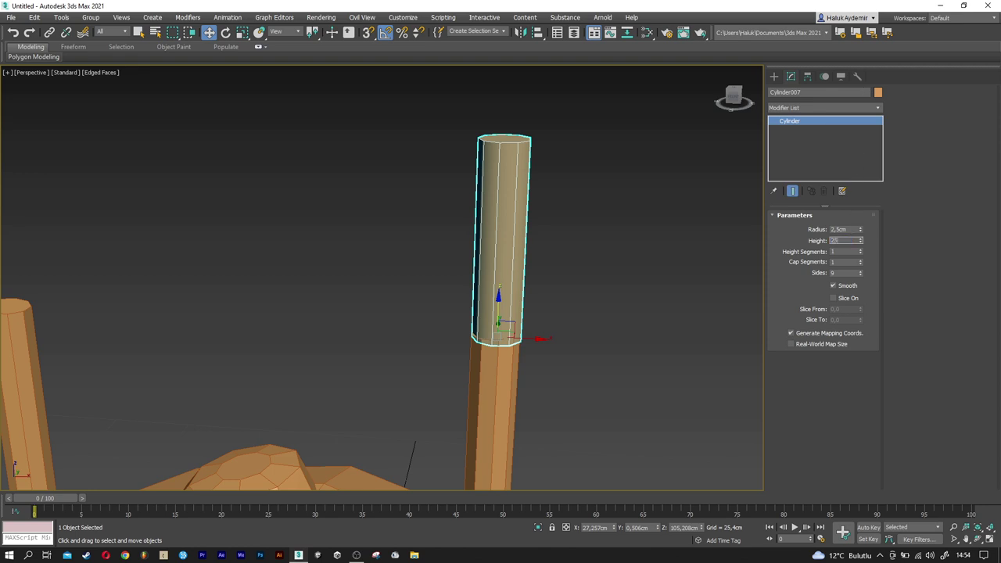
pyautogui.press('Return')
pyautogui.moveTo(576, 273); pyautogui.dragTo(518, 338, button='middle')
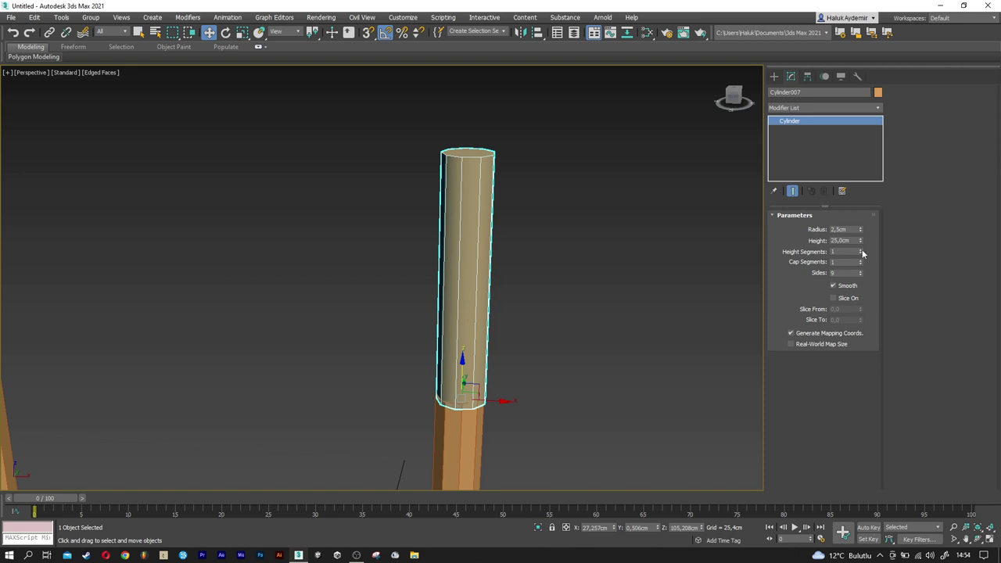
pyautogui.moveTo(860, 249); pyautogui.dragTo(861, 254)
pyautogui.click(790, 109)
pyautogui.press('b')
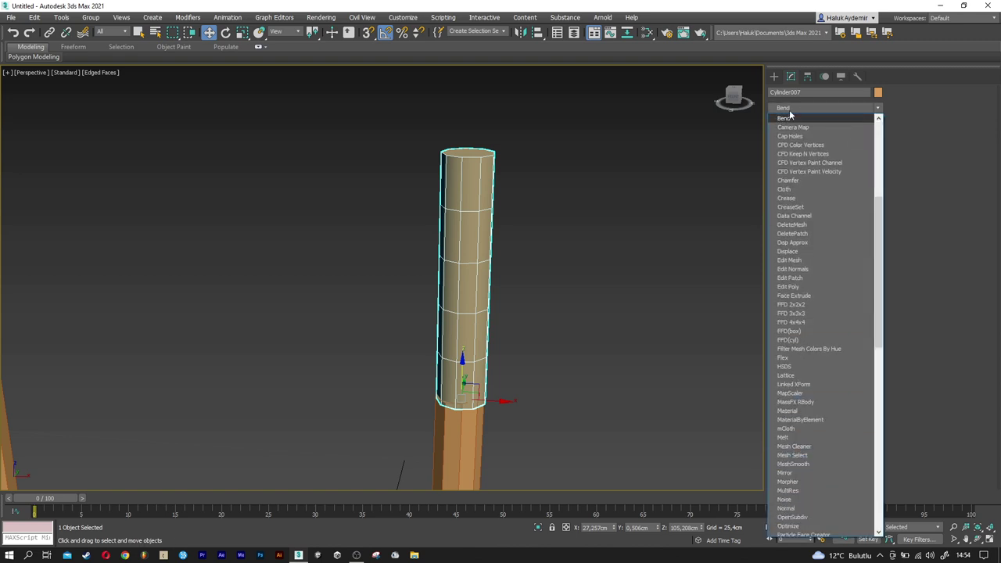
pyautogui.click(796, 119)
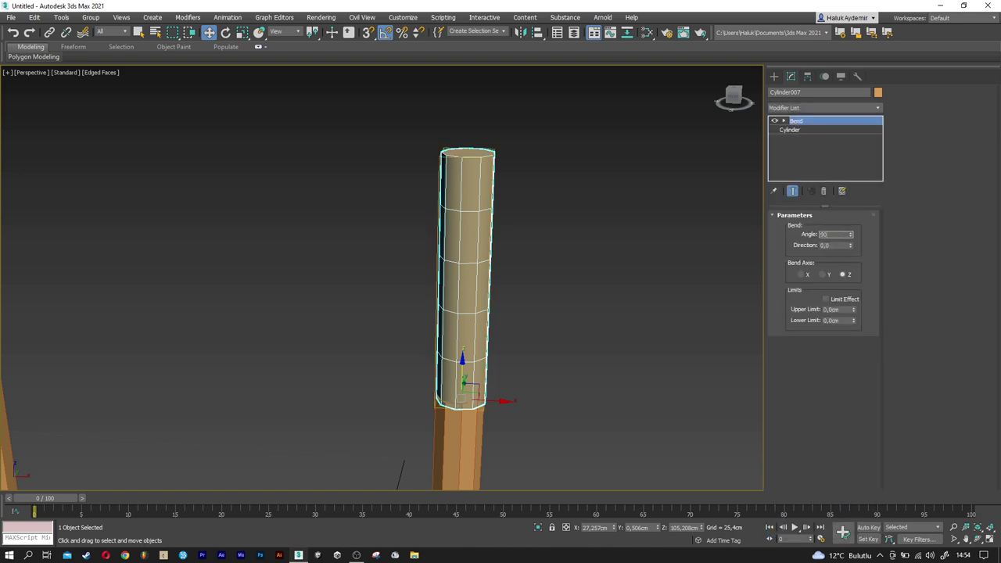
# - Bend the cylinder 90° with limits on, raising the upper limit to about 10,058 cm for an elbow
pyautogui.press('Return')
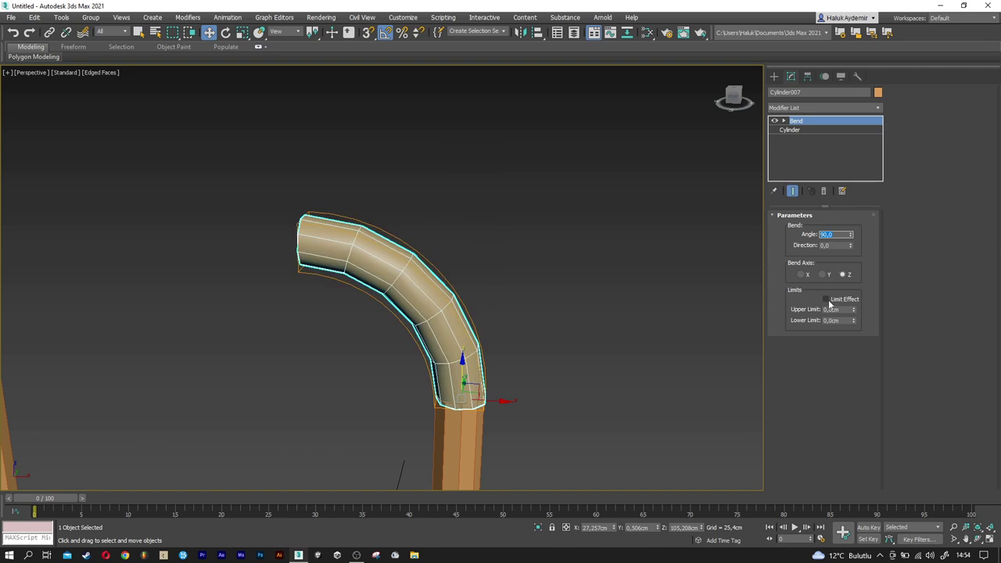
pyautogui.click(828, 299)
pyautogui.moveTo(481, 395)
pyautogui.mouseDown(button='middle')
pyautogui.moveTo(598, 364)
pyautogui.moveTo(688, 320)
pyautogui.mouseUp(button='middle')
pyautogui.moveTo(855, 310); pyautogui.dragTo(835, 101)
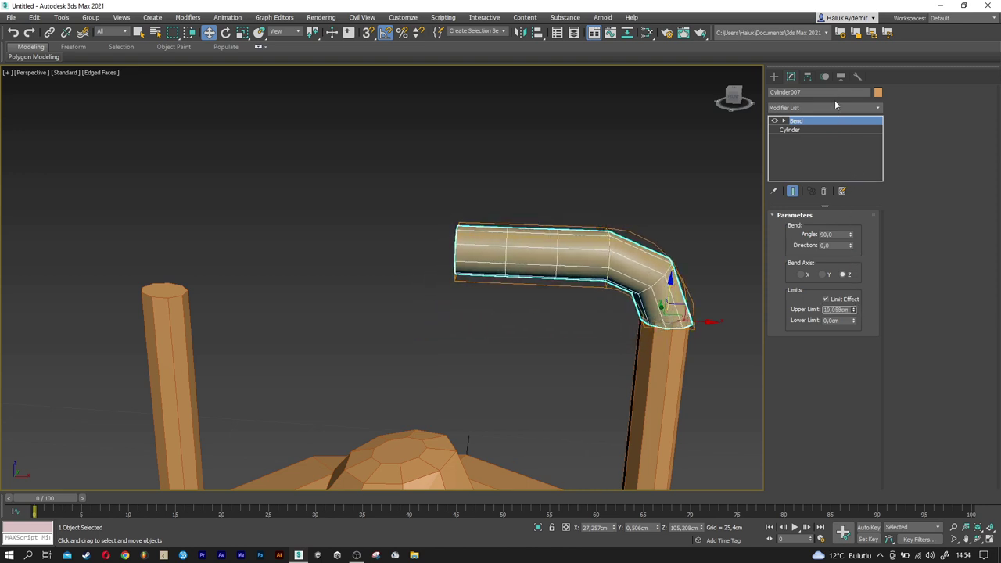
pyautogui.keyDown('alt'); pyautogui.moveTo(592, 325); pyautogui.dragTo(552, 266, button='middle'); pyautogui.keyUp('alt')
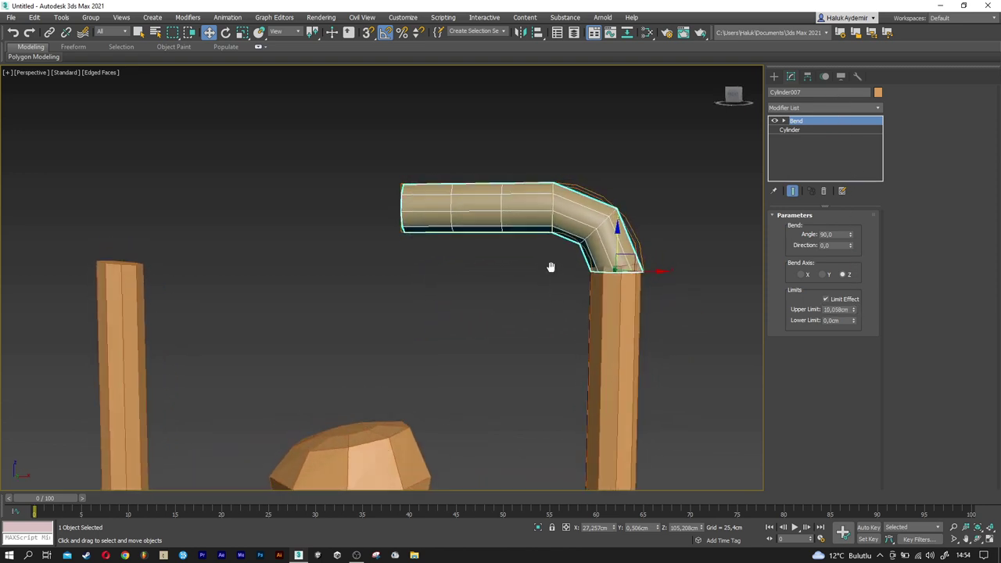
# - Add height segments for a smoother bend, then zoom and orbit onto the elbow
pyautogui.click(801, 131)
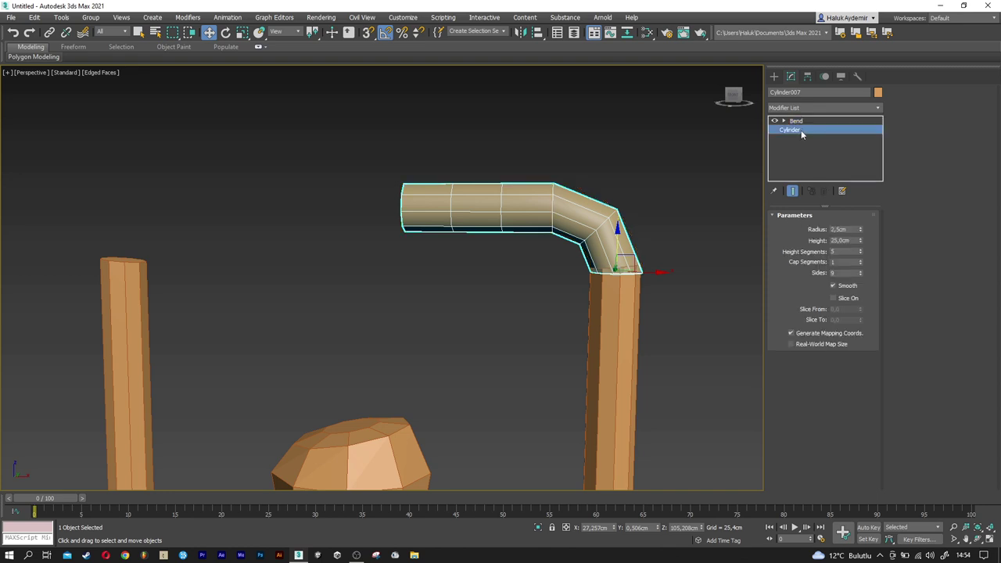
pyautogui.click(861, 250)
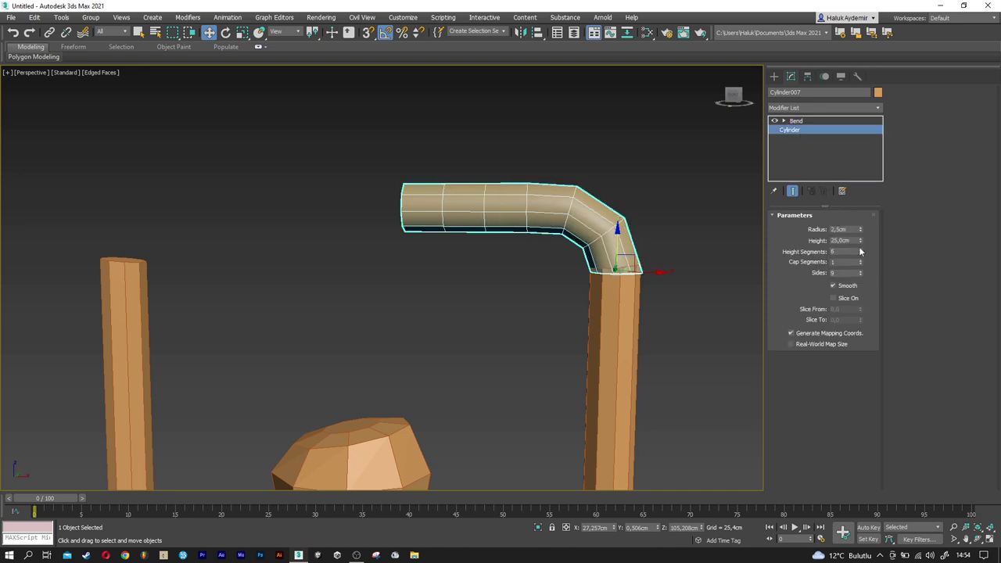
pyautogui.click(796, 121)
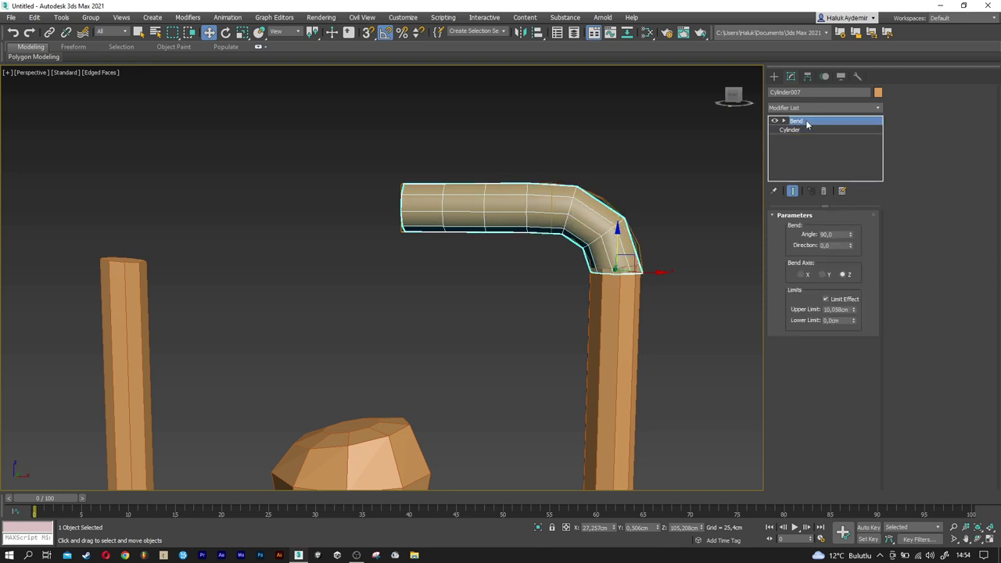
pyautogui.keyDown('alt'); pyautogui.moveTo(547, 282); pyautogui.dragTo(637, 279, button='middle'); pyautogui.keyUp('alt')
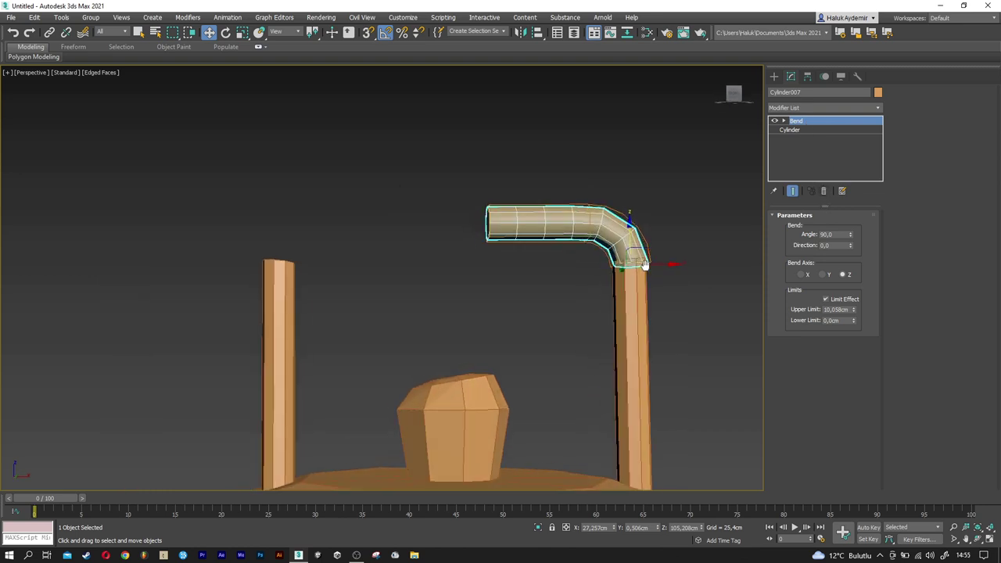
pyautogui.scroll(2, 637, 279)
pyautogui.scroll(3, 637, 269)
pyautogui.scroll(2, 639, 260)
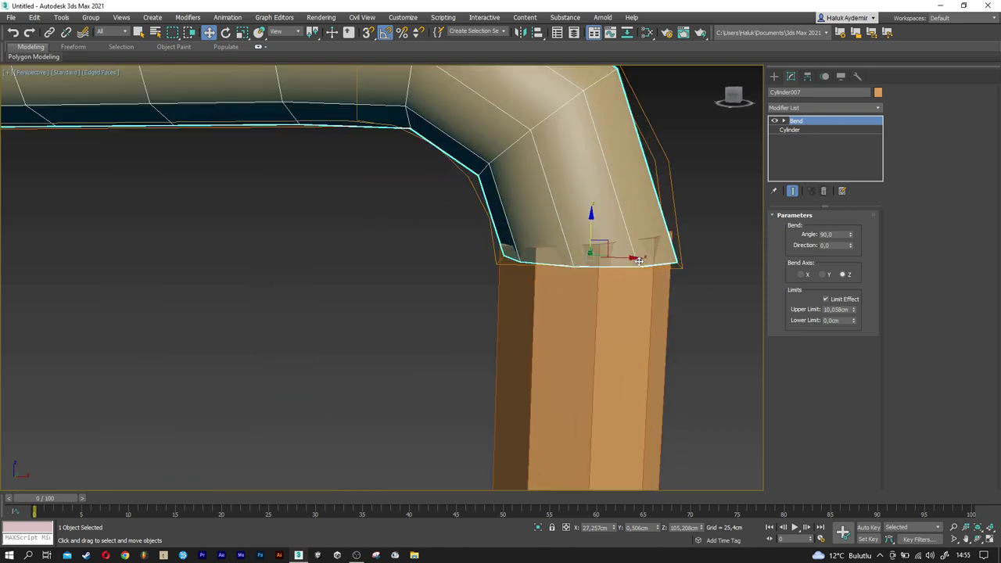
pyautogui.keyDown('alt'); pyautogui.moveTo(592, 219); pyautogui.dragTo(733, 231, button='middle'); pyautogui.keyUp('alt')
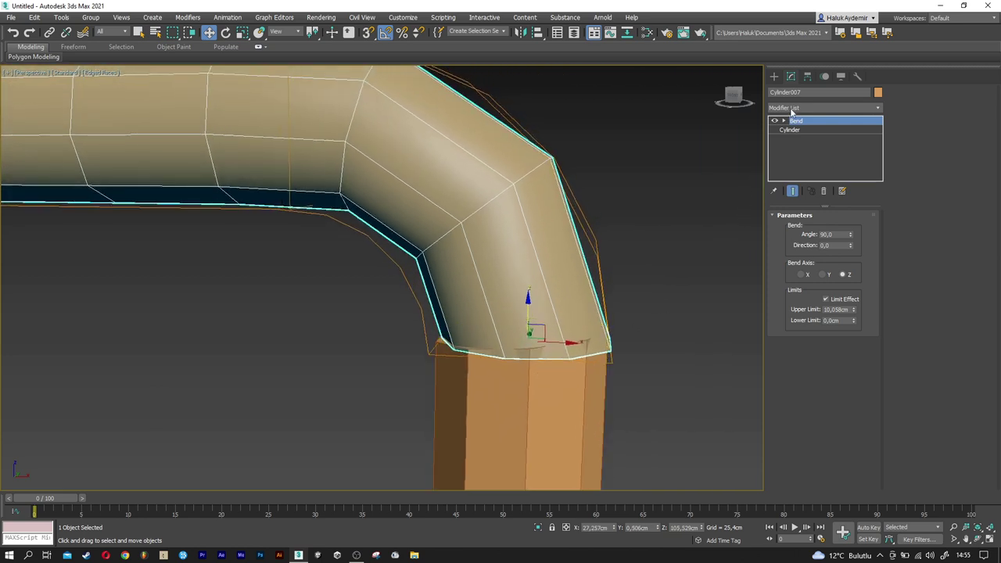
pyautogui.click(792, 111)
# - Add Edit Poly above Bend and scale the tube's bottom vertex ring to match the column
pyautogui.press('e')
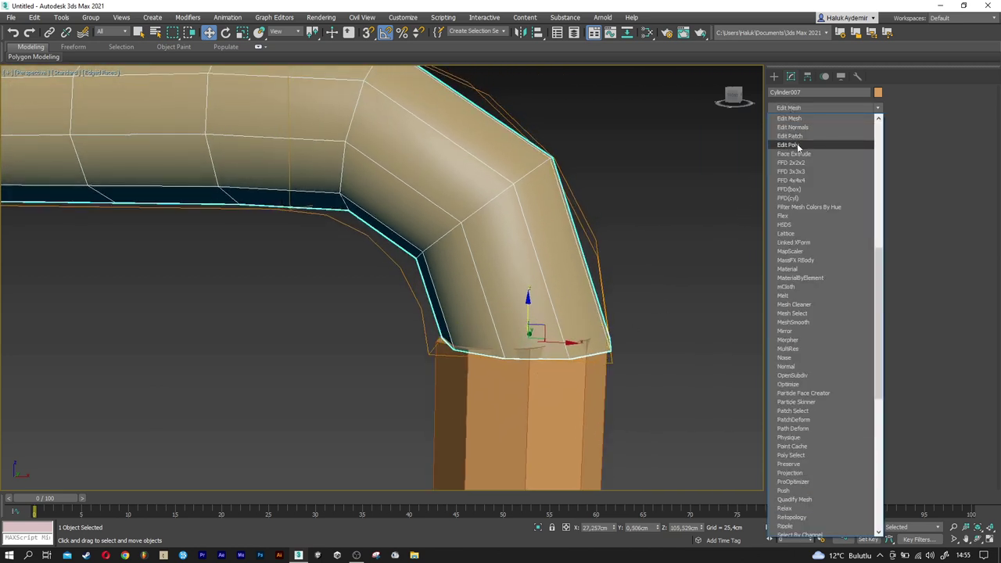
pyautogui.click(797, 145)
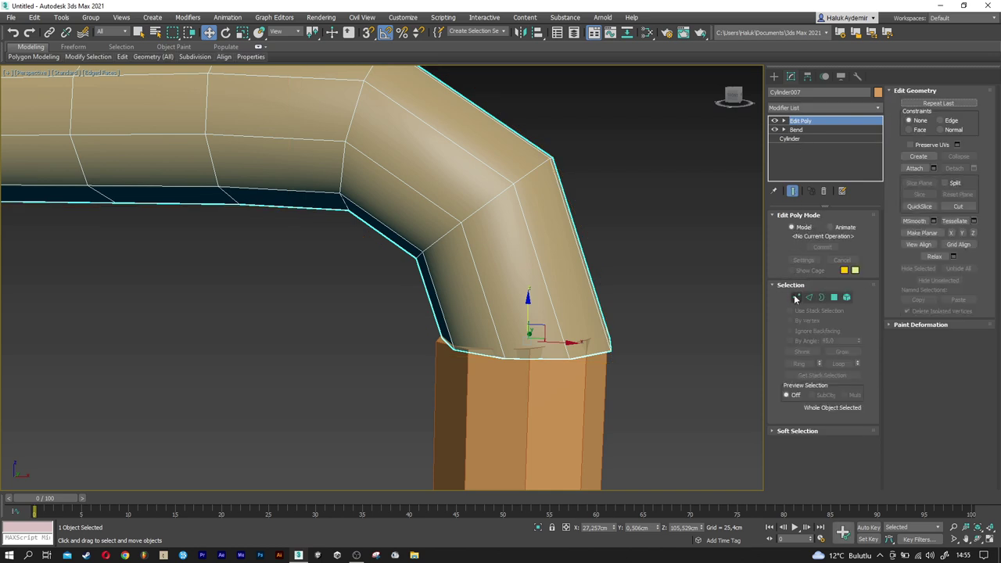
pyautogui.click(795, 297)
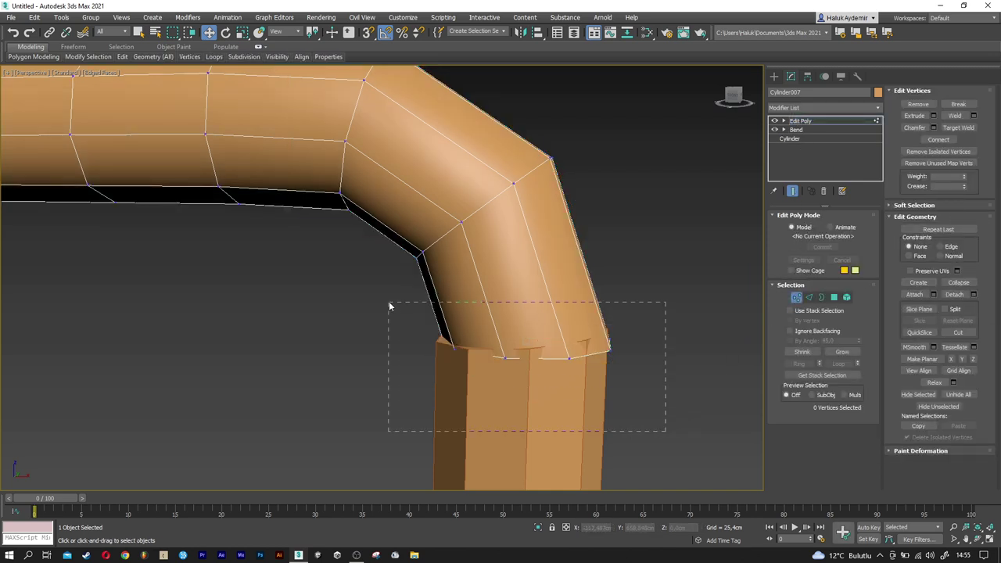
pyautogui.moveTo(388, 306); pyautogui.dragTo(467, 343)
pyautogui.moveTo(533, 341); pyautogui.dragTo(533, 336)
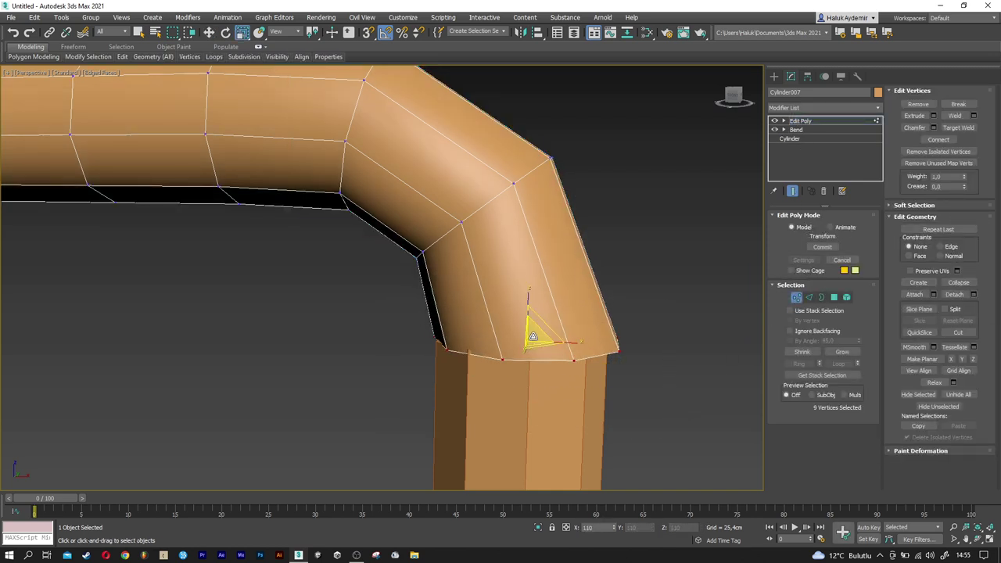
# - Nudge the bottom ring along Z until it sits flush on the post, then exit Vertex mode
pyautogui.press('w')
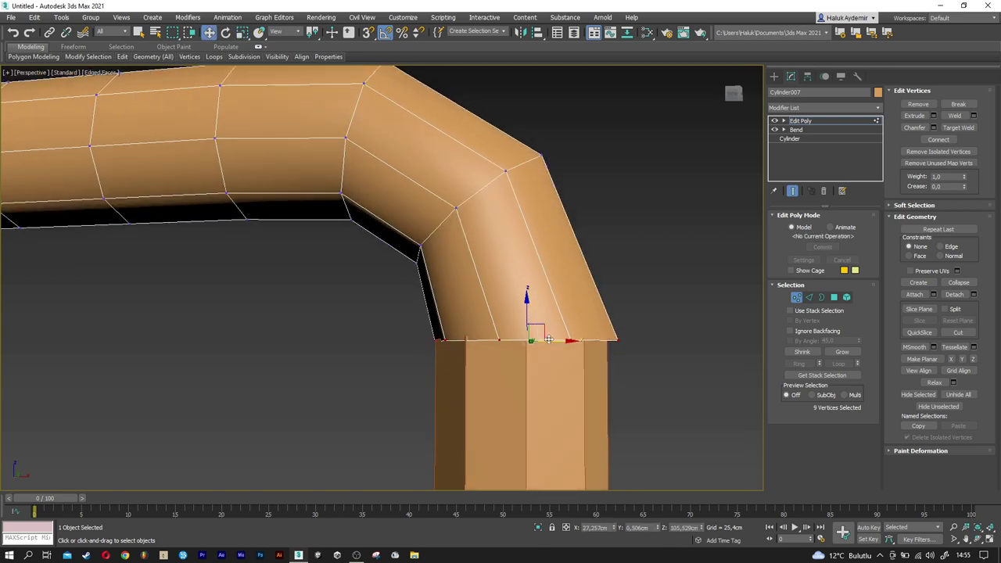
pyautogui.keyDown('alt'); pyautogui.moveTo(549, 339); pyautogui.dragTo(449, 368, button='middle'); pyautogui.keyUp('alt')
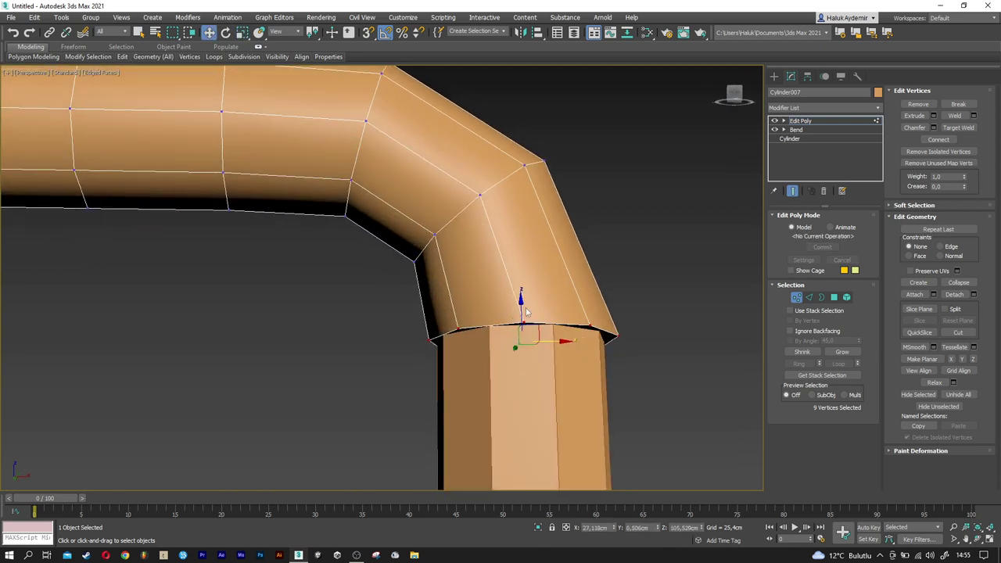
pyautogui.moveTo(521, 306); pyautogui.dragTo(521, 302)
pyautogui.moveTo(522, 306)
pyautogui.keyDown('alt'); pyautogui.mouseDown(button='middle')
pyautogui.moveTo(560, 319)
pyautogui.moveTo(547, 325)
pyautogui.moveTo(543, 351)
pyautogui.moveTo(553, 359)
pyautogui.moveTo(525, 331)
pyautogui.mouseUp(button='middle'); pyautogui.keyUp('alt')
pyautogui.press('r')
pyautogui.press('w')
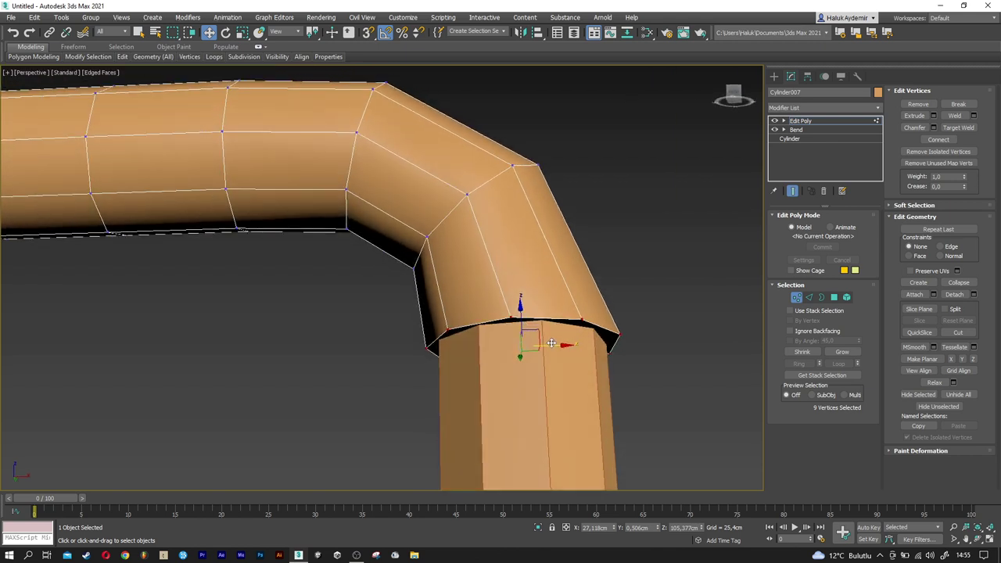
pyautogui.keyDown('alt'); pyautogui.moveTo(552, 346); pyautogui.dragTo(602, 365, button='middle'); pyautogui.keyUp('alt')
pyautogui.moveTo(527, 313); pyautogui.dragTo(527, 316)
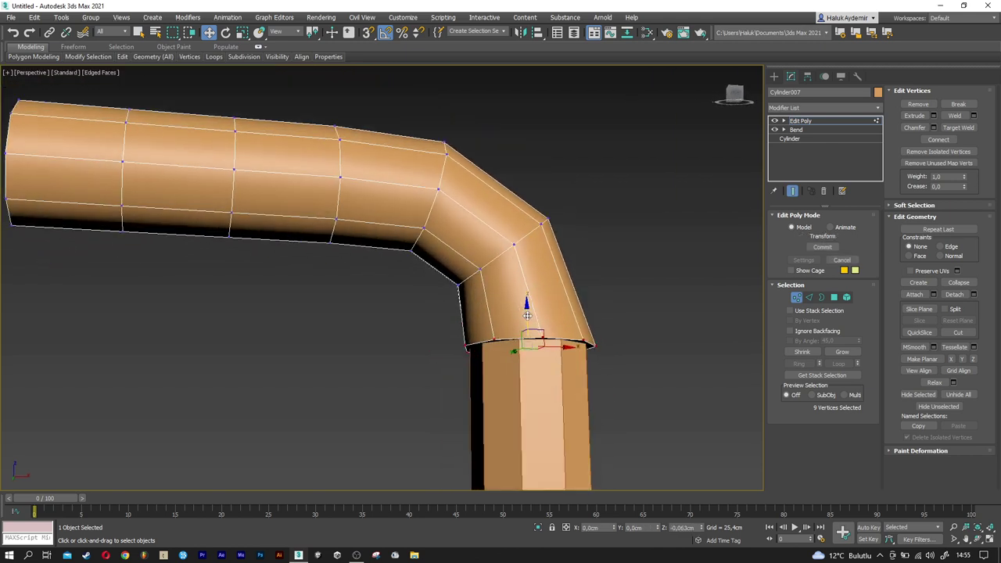
pyautogui.click(796, 298)
pyautogui.scroll(-5, 596, 362)
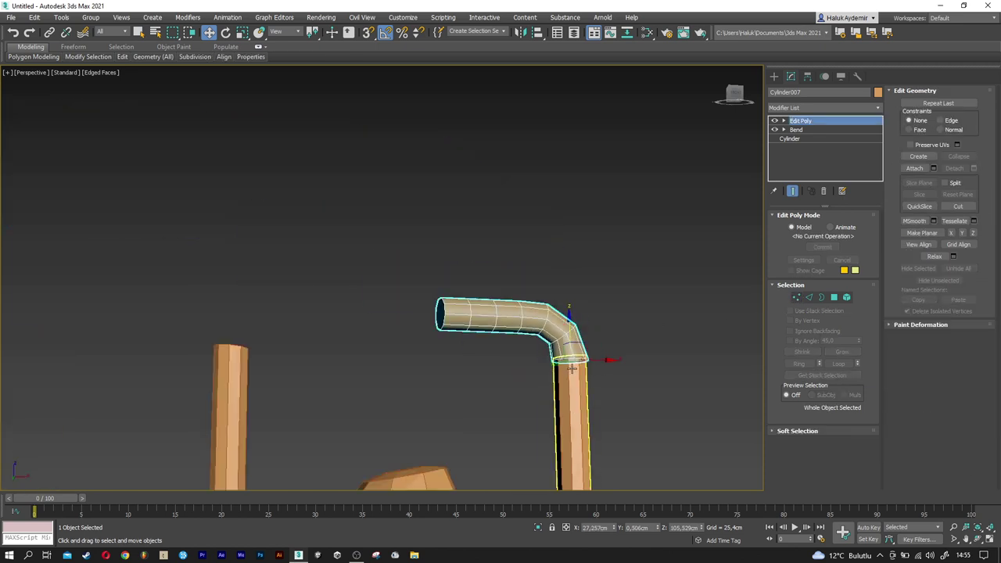
# - Add a Smooth modifier to the bent elbow, Cylinder007
pyautogui.keyDown('alt'); pyautogui.moveTo(563, 383); pyautogui.dragTo(536, 401, button='middle'); pyautogui.keyUp('alt')
pyautogui.press('F4')
pyautogui.click(639, 372)
pyautogui.click(581, 332)
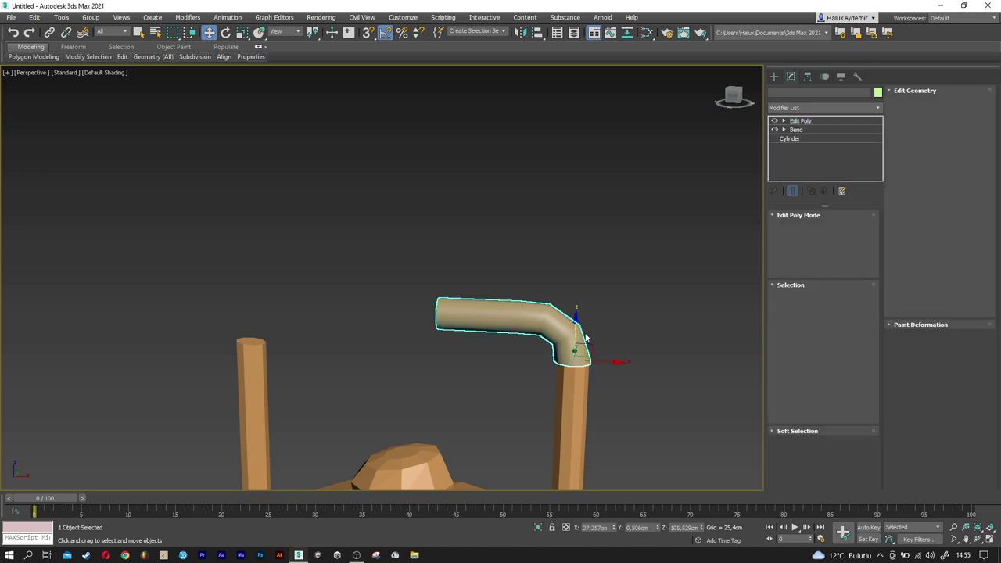
pyautogui.click(801, 107)
pyautogui.scroll(-10, 800, 186)
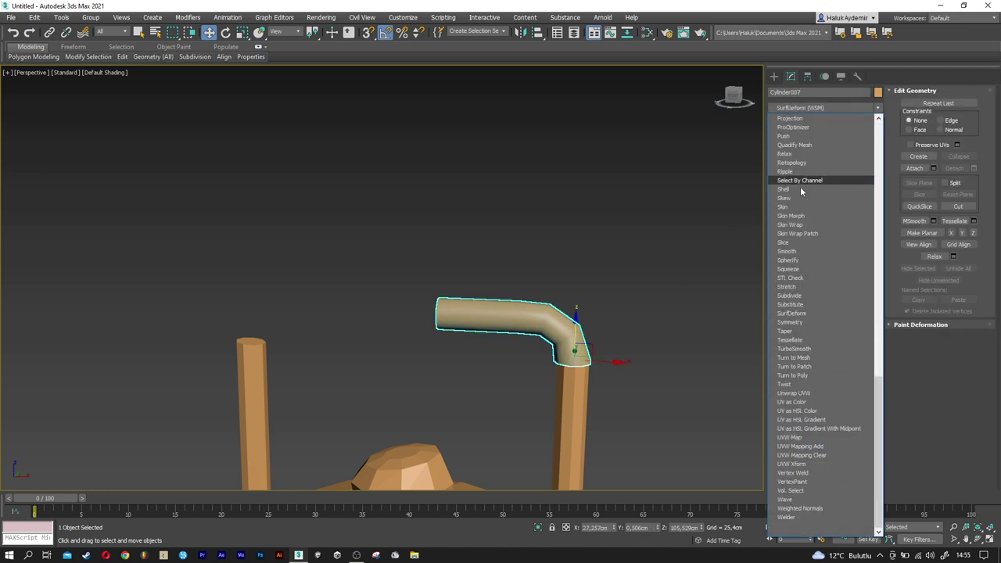
pyautogui.click(797, 251)
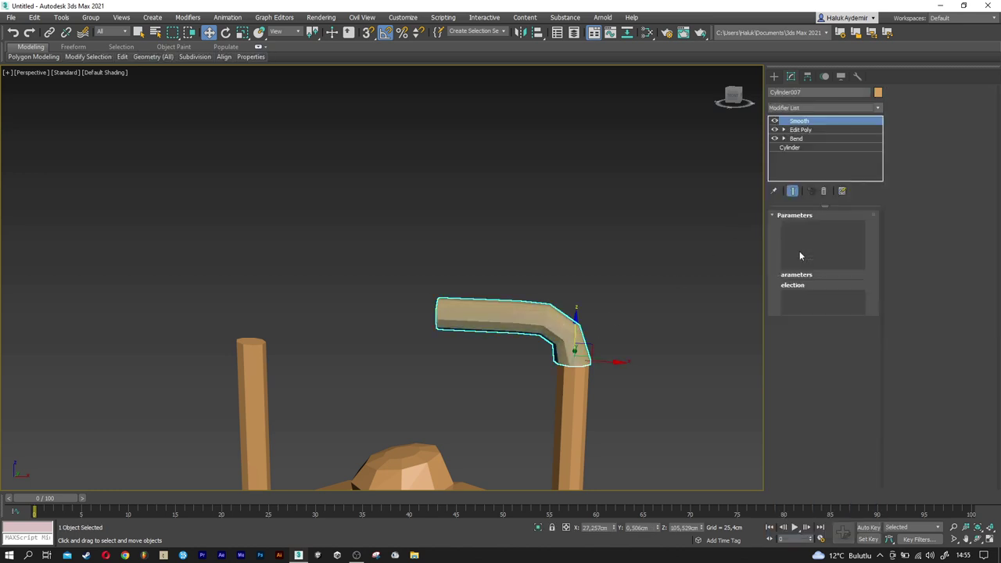
pyautogui.click(697, 319)
pyautogui.moveTo(577, 366); pyautogui.dragTo(601, 227, button='middle')
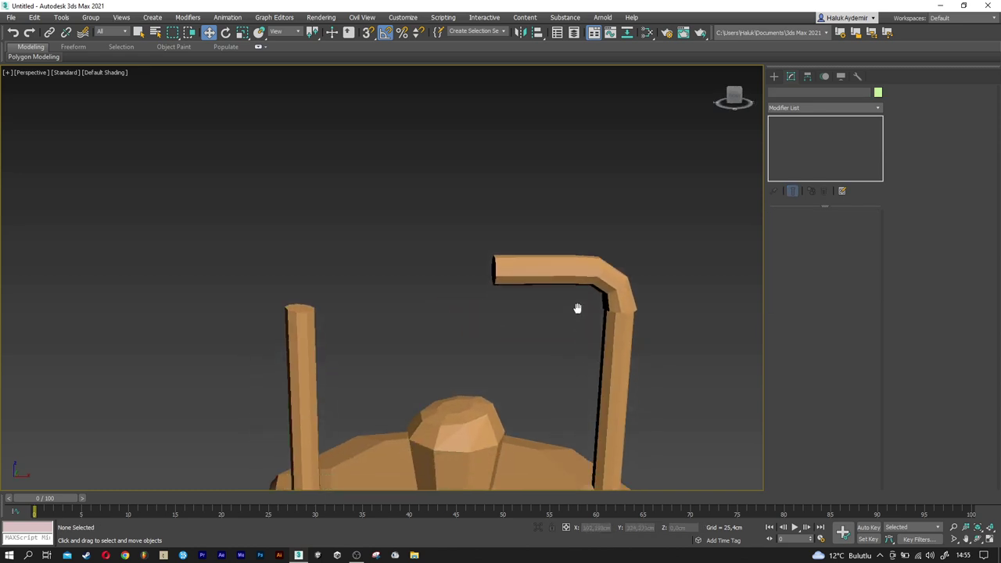
# - Clone the pipe to the left, turn the copy to face the right elbow, and place it over the left post
pyautogui.click(601, 227)
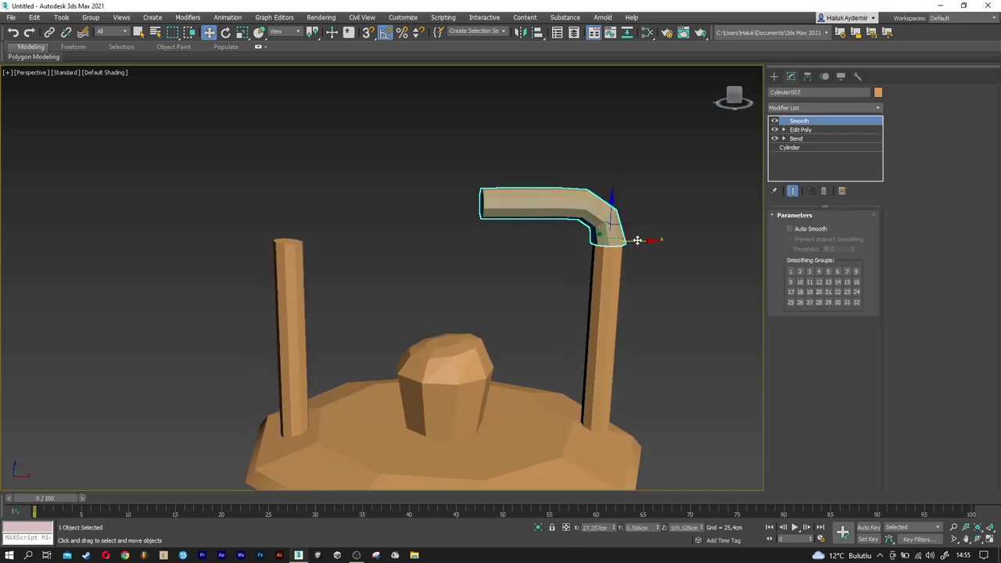
pyautogui.keyDown('shift'); pyautogui.moveTo(637, 240); pyautogui.dragTo(391, 258); pyautogui.keyUp('shift')
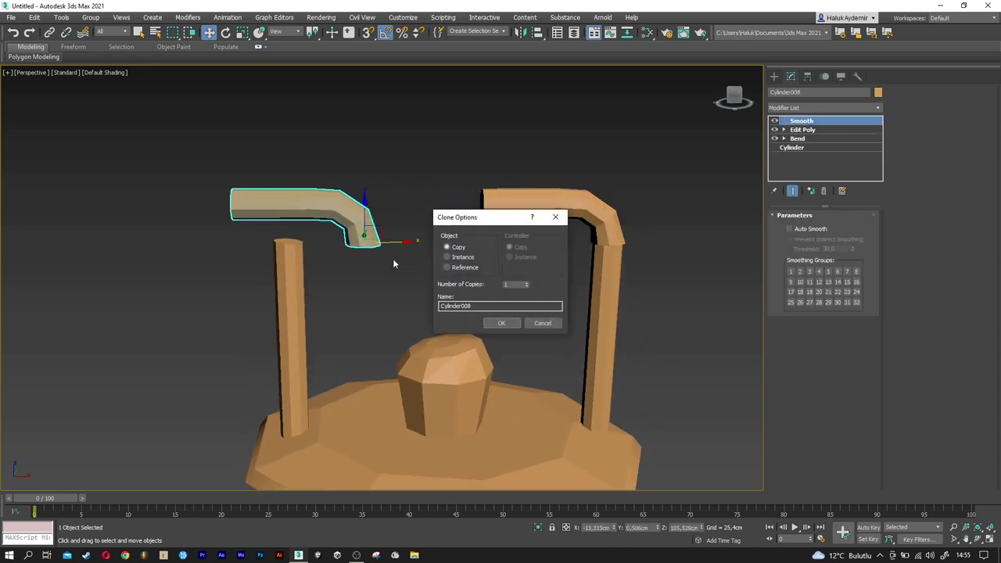
pyautogui.click(501, 323)
pyautogui.press('e')
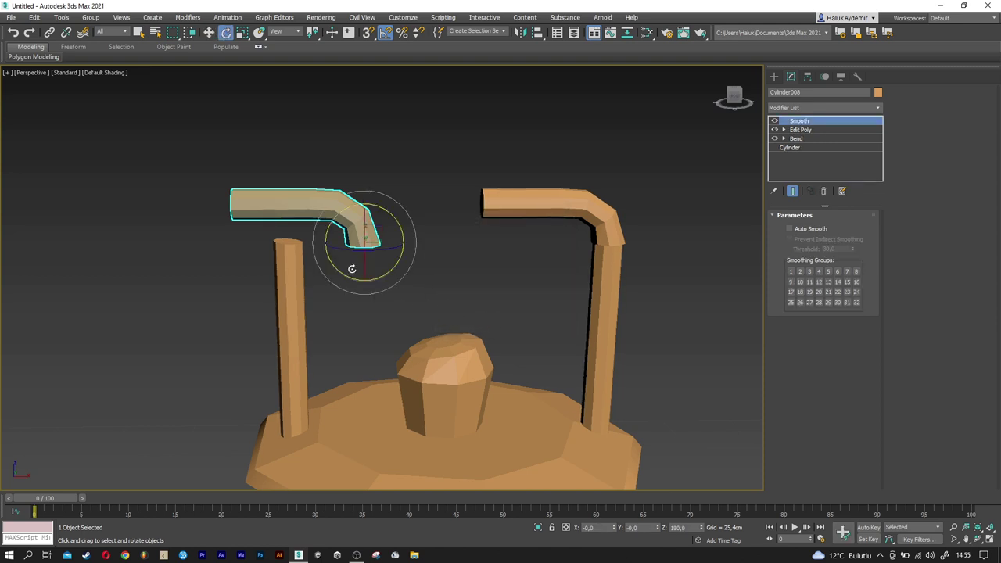
pyautogui.moveTo(342, 249); pyautogui.dragTo(429, 249)
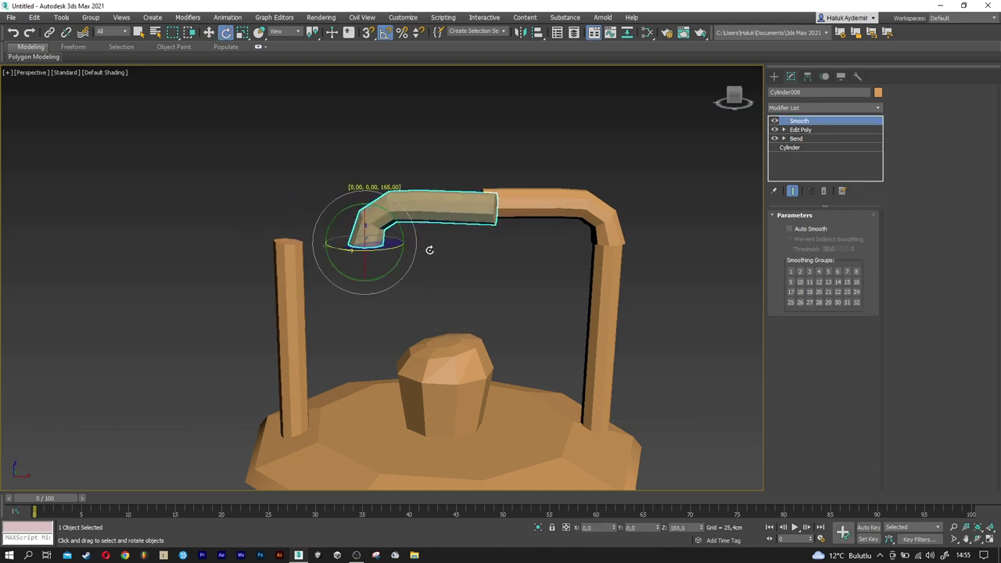
pyautogui.press('w')
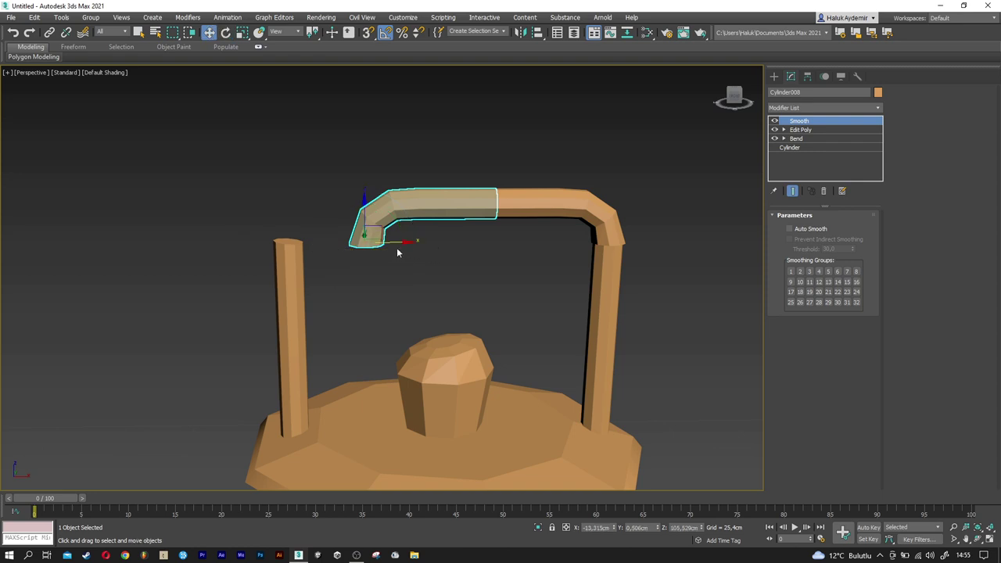
pyautogui.moveTo(400, 240); pyautogui.dragTo(338, 244)
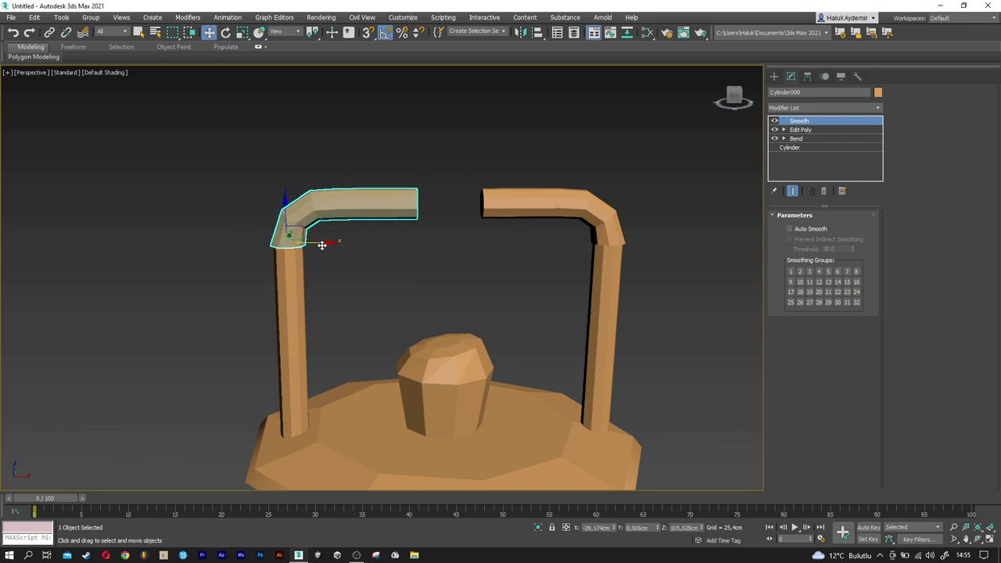
pyautogui.hotkey('ctrl', 'z')
pyautogui.hotkey('ctrl', 'z')
pyautogui.press('e')
pyautogui.moveTo(309, 227); pyautogui.dragTo(310, 230)
pyautogui.press('w')
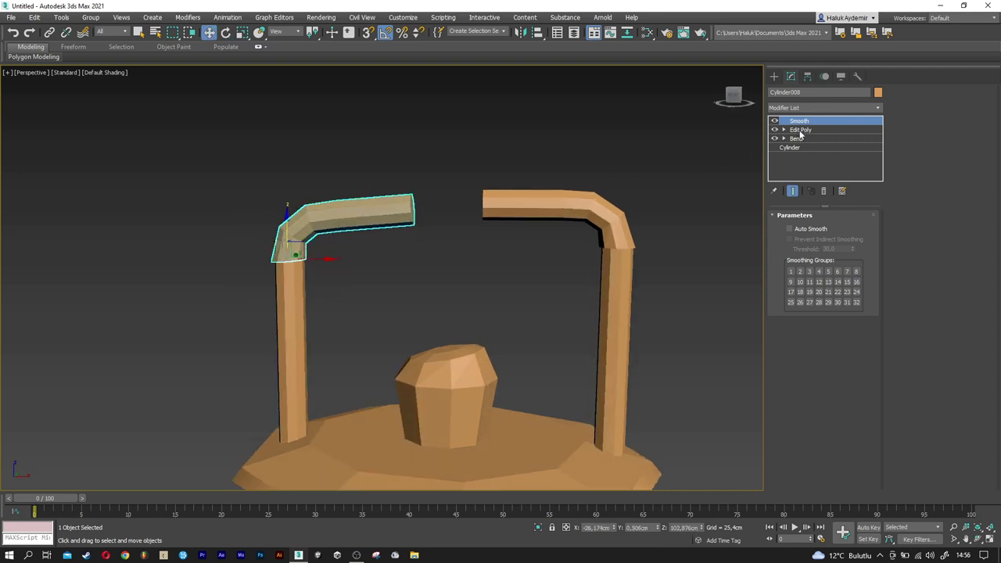
# - Raise and extend the copied pipe's open-end vertices along Z and X until they meet the right elbow
pyautogui.click(800, 131)
pyautogui.click(797, 298)
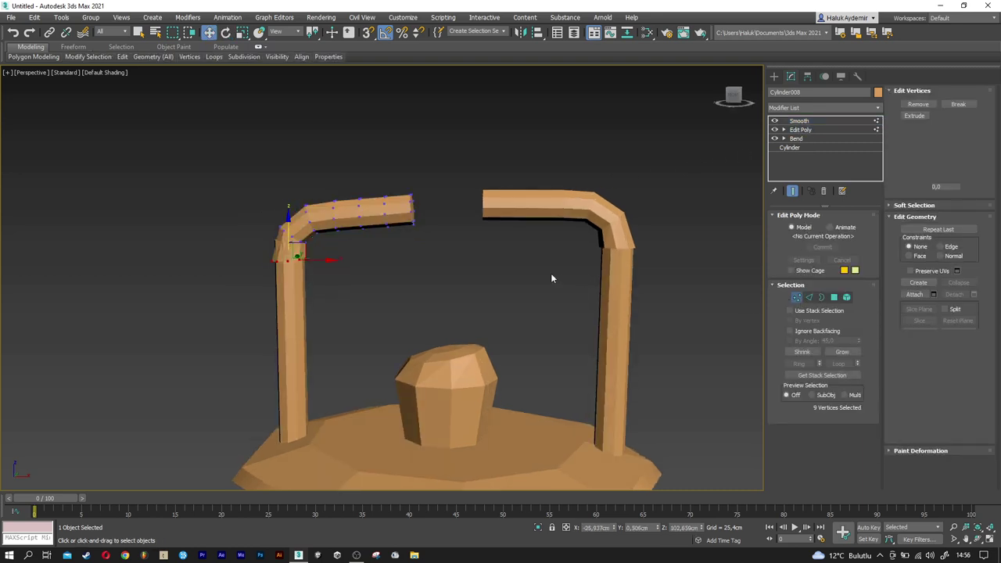
pyautogui.moveTo(406, 184); pyautogui.dragTo(440, 194)
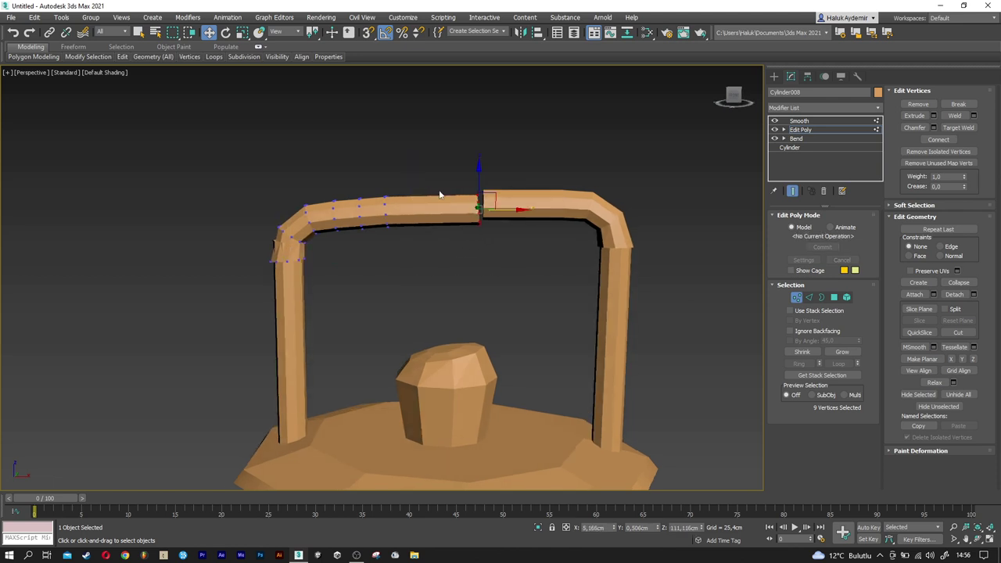
pyautogui.scroll(5, 461, 196)
pyautogui.moveTo(520, 205); pyautogui.dragTo(520, 193)
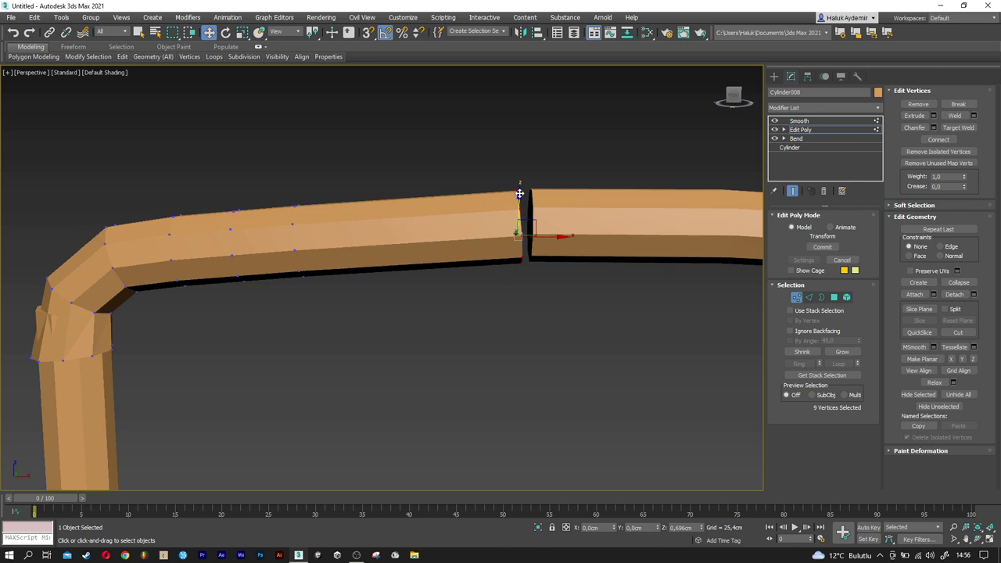
pyautogui.moveTo(546, 229); pyautogui.dragTo(558, 229)
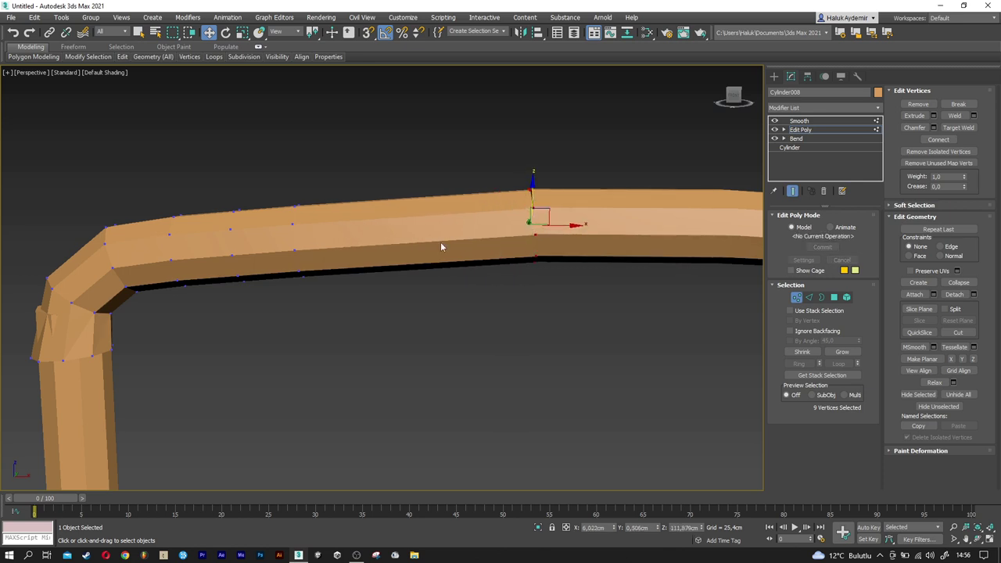
pyautogui.scroll(-3, 442, 245)
pyautogui.moveTo(226, 277); pyautogui.dragTo(298, 251, button='middle')
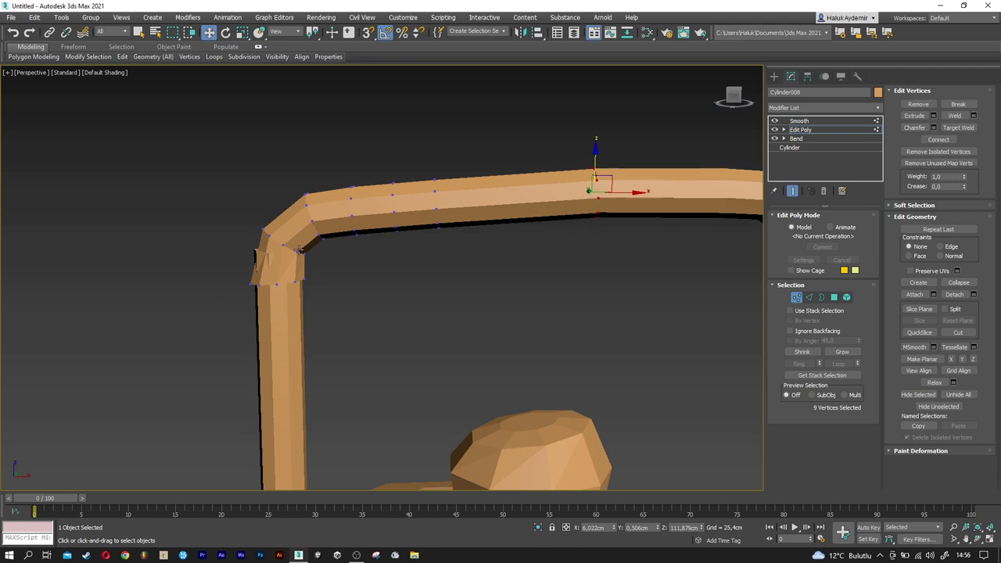
pyautogui.click(796, 297)
pyautogui.click(295, 344)
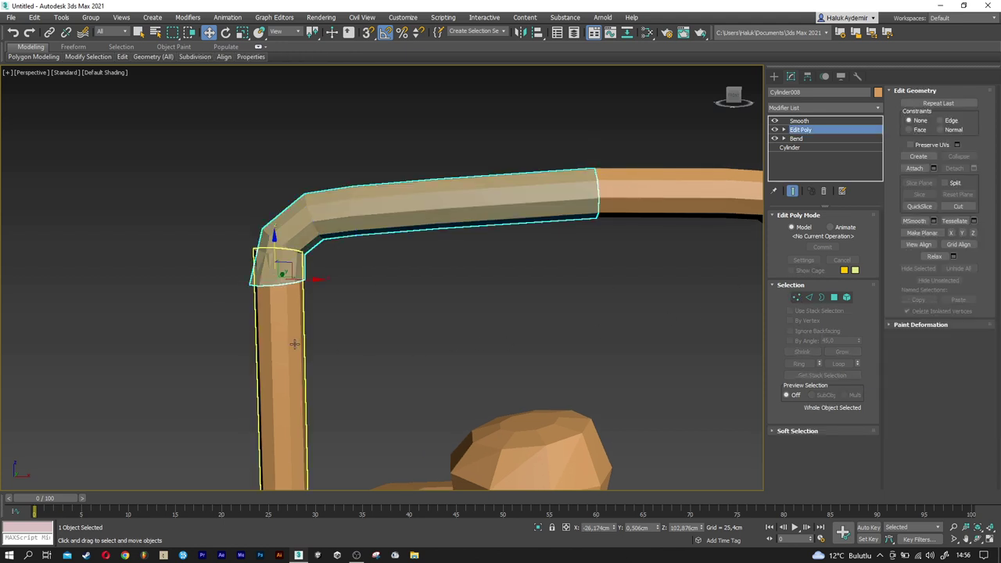
# - Lower the left post's top corner vertices to reshape the handle's bend
pyautogui.click(805, 129)
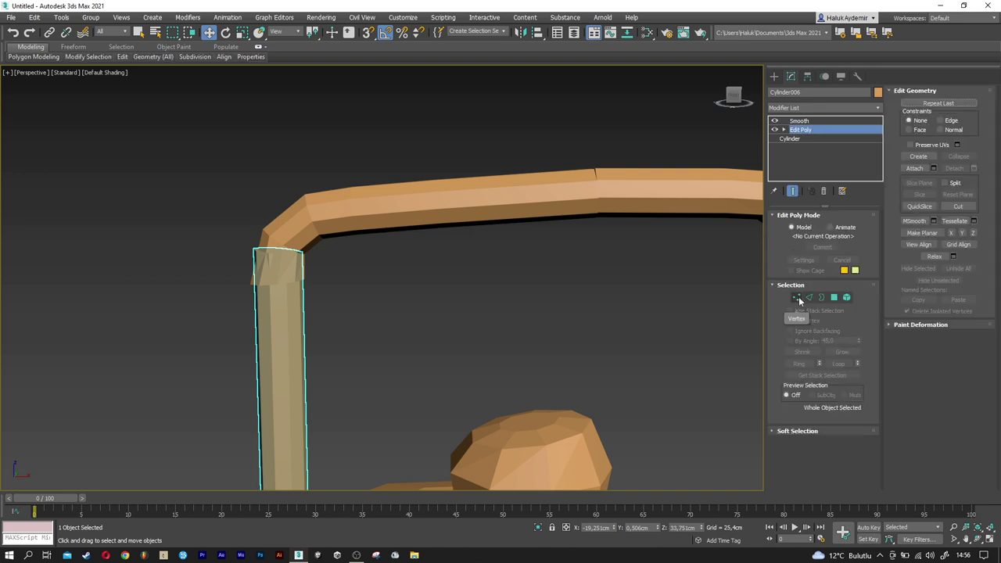
pyautogui.click(796, 297)
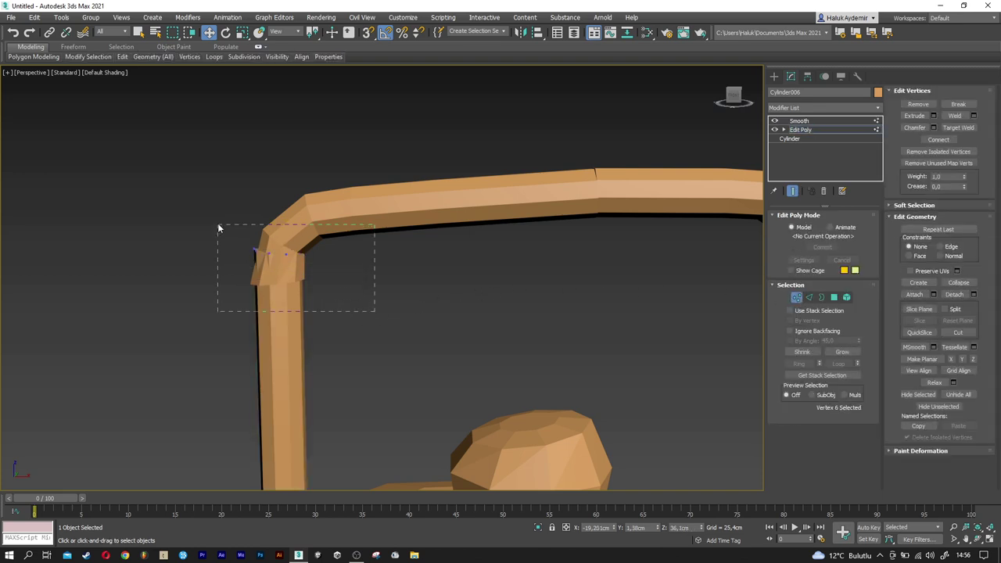
pyautogui.moveTo(219, 228); pyautogui.dragTo(219, 228)
pyautogui.scroll(2, 253, 279)
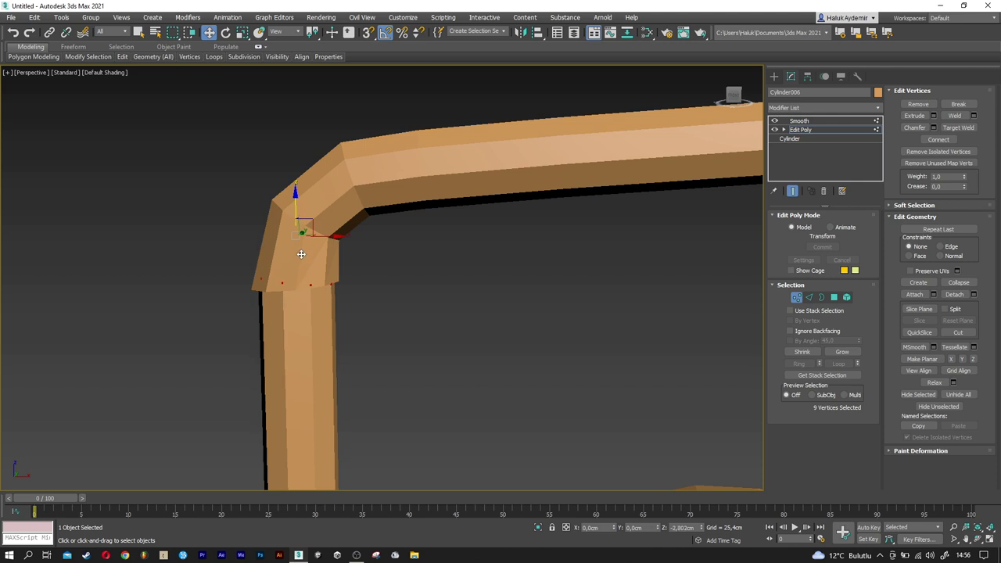
pyautogui.moveTo(298, 212)
pyautogui.mouseDown()
pyautogui.moveTo(310, 257)
pyautogui.moveTo(287, 283)
pyautogui.mouseUp()
pyautogui.scroll(2, 310, 257)
pyautogui.scroll(2, 310, 258)
pyautogui.click(361, 308)
pyautogui.moveTo(372, 315)
pyautogui.keyDown('alt'); pyautogui.mouseDown(button='middle')
pyautogui.moveTo(315, 321)
pyautogui.moveTo(374, 320)
pyautogui.moveTo(430, 336)
pyautogui.mouseUp(button='middle'); pyautogui.keyUp('alt')
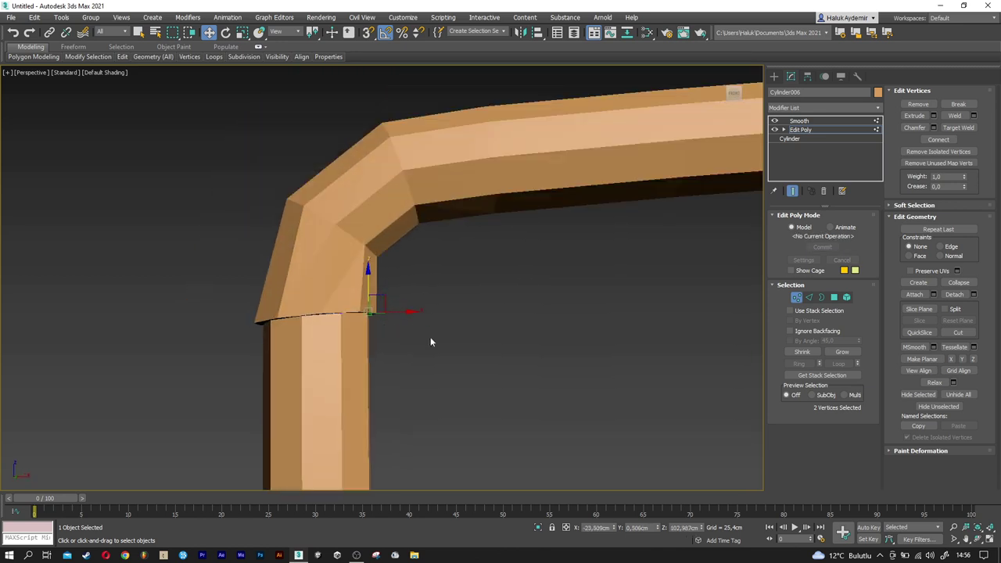
pyautogui.click(796, 298)
# - Shift-drag a copy of the bent left handle piece upward, creating Cylinder009
pyautogui.scroll(-5, 381, 352)
pyautogui.scroll(2, 405, 372)
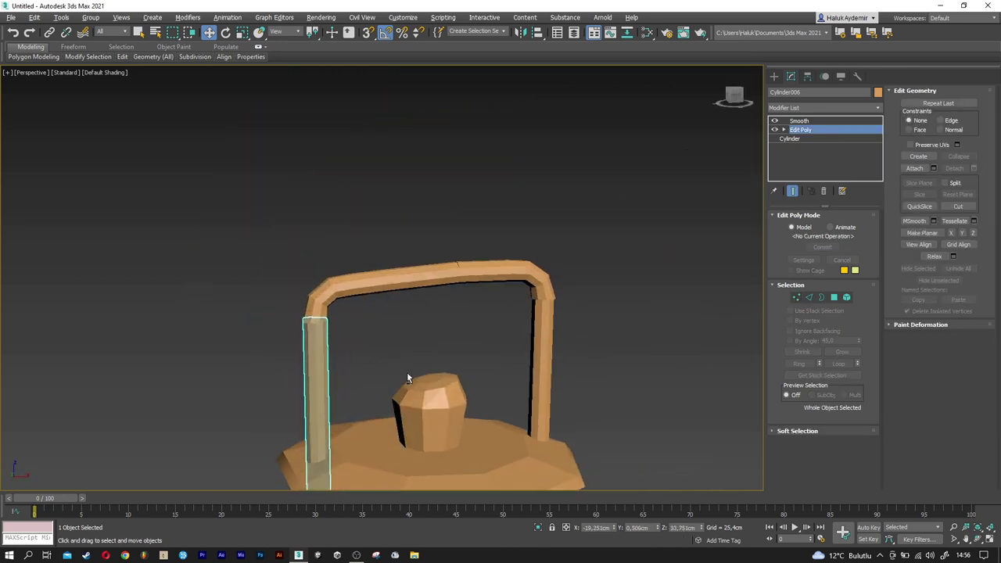
pyautogui.scroll(2, 378, 310)
pyautogui.scroll(-3, 377, 310)
pyautogui.click(535, 355)
pyautogui.keyDown('alt'); pyautogui.moveTo(381, 322); pyautogui.dragTo(354, 289, button='middle'); pyautogui.keyUp('alt')
pyautogui.click(344, 249)
pyautogui.scroll(3, 201, 268)
pyautogui.scroll(2, 252, 287)
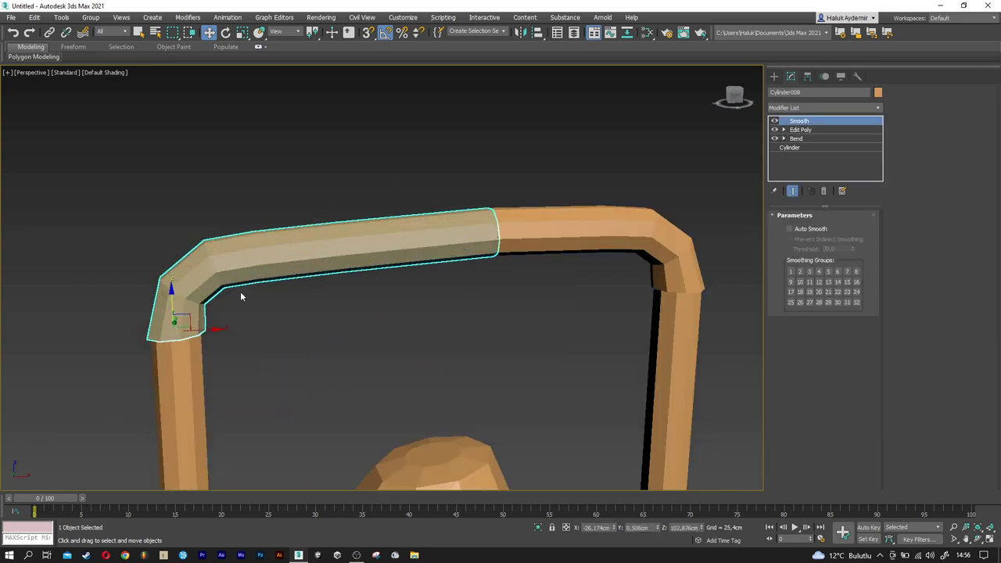
pyautogui.keyDown('shift'); pyautogui.moveTo(193, 313); pyautogui.dragTo(249, 221); pyautogui.keyUp('shift')
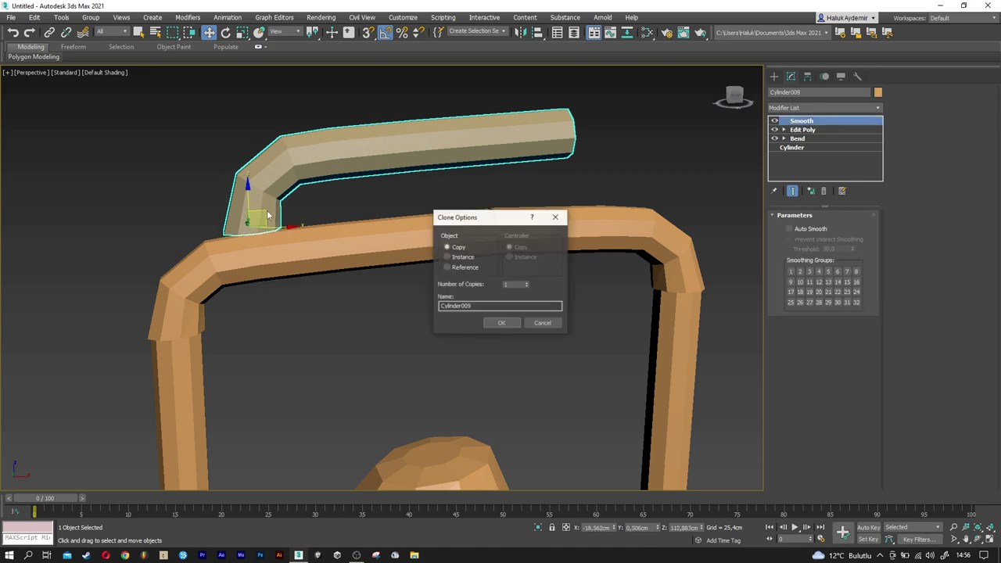
pyautogui.click(499, 324)
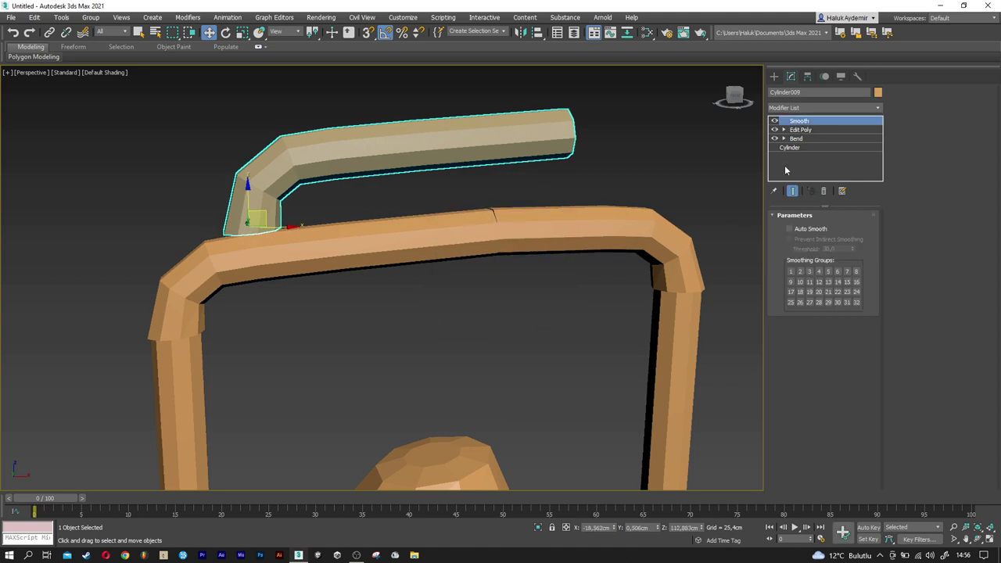
# - Delete the Smooth, Edit Poly and Bend modifiers from the copy, leaving a plain cylinder
pyautogui.rightClick(808, 124)
pyautogui.click(820, 138)
pyautogui.rightClick(812, 122)
pyautogui.click(826, 140)
pyautogui.rightClick(812, 121)
pyautogui.click(815, 141)
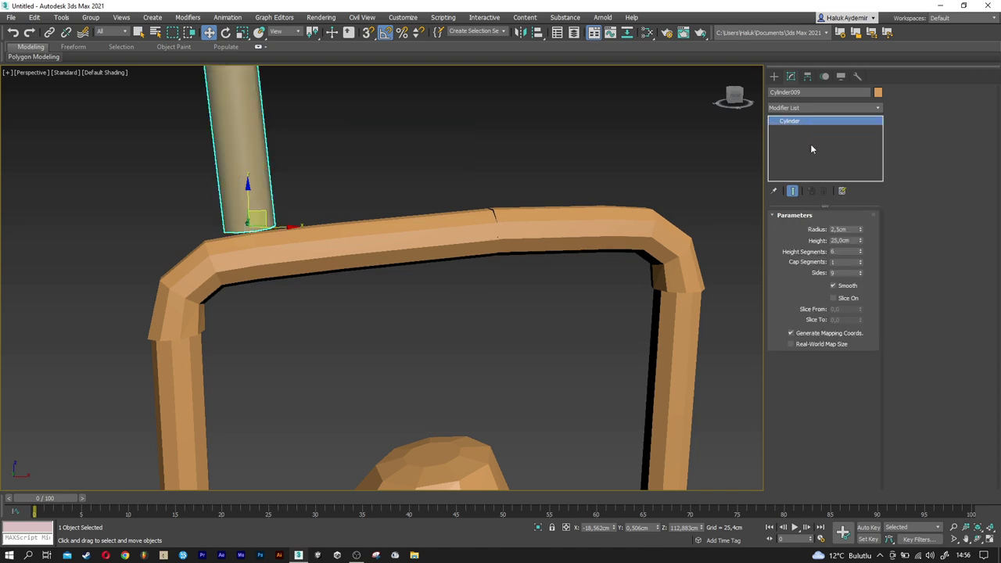
# - Rotate the cylinder 90° to lie horizontally and move it onto the handle's top bar
pyautogui.moveTo(348, 204); pyautogui.dragTo(344, 236, button='middle')
pyautogui.press('e')
pyautogui.moveTo(269, 233); pyautogui.dragTo(319, 253)
pyautogui.press('w')
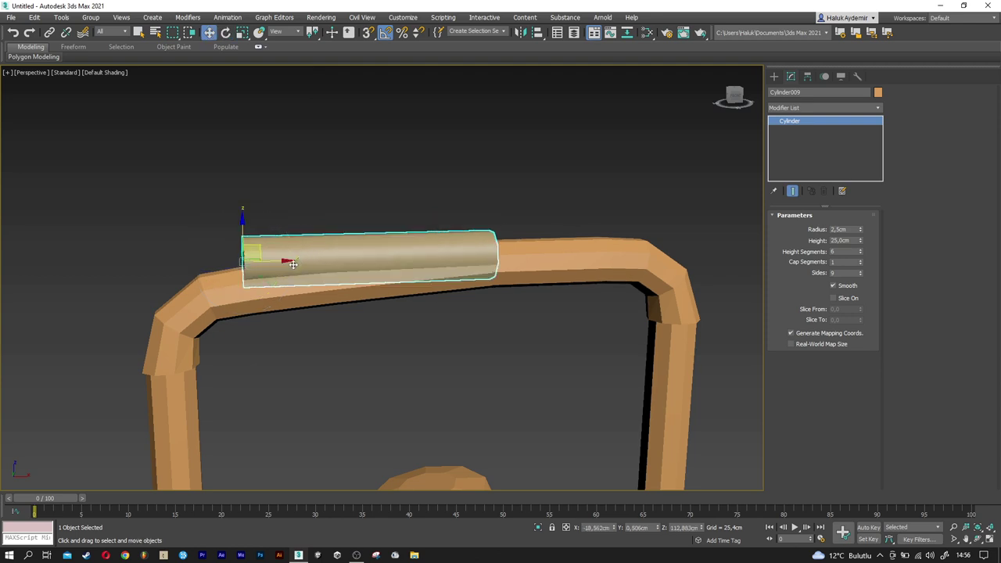
pyautogui.moveTo(284, 259); pyautogui.dragTo(361, 258)
pyautogui.keyDown('alt'); pyautogui.moveTo(361, 258); pyautogui.dragTo(368, 257, button='middle'); pyautogui.keyUp('alt')
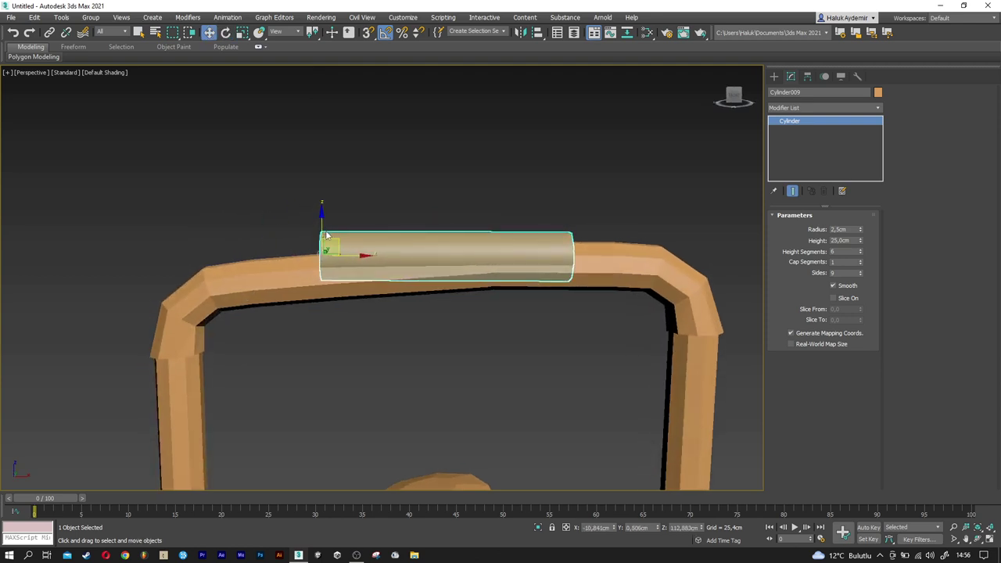
pyautogui.moveTo(322, 228); pyautogui.dragTo(321, 237)
pyautogui.keyDown('alt'); pyautogui.moveTo(322, 237); pyautogui.dragTo(344, 234, button='middle'); pyautogui.keyUp('alt')
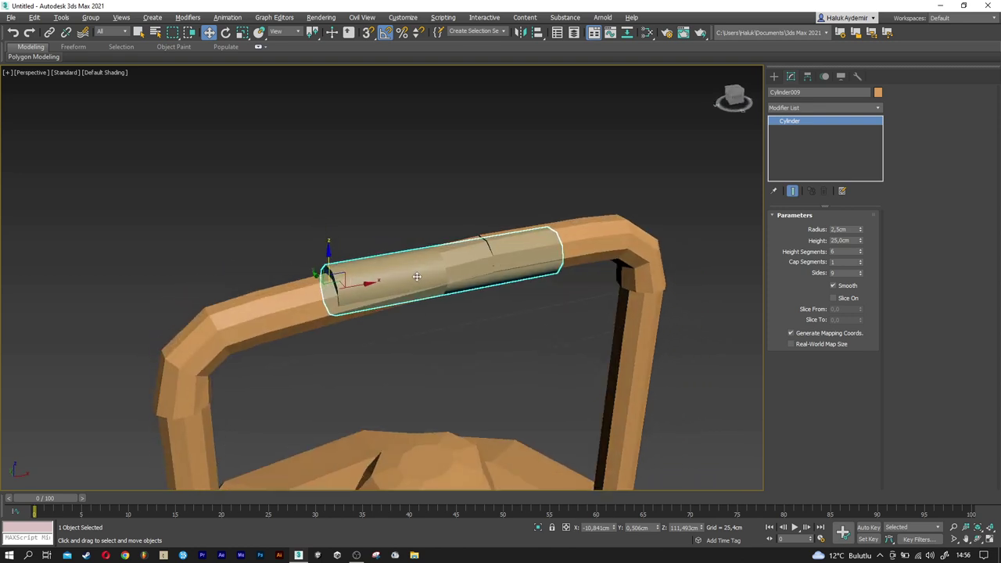
# - Set the sleeve's radius to 4 cm, height to 20 cm and height segments to 1
pyautogui.moveTo(860, 230); pyautogui.dragTo(859, 213)
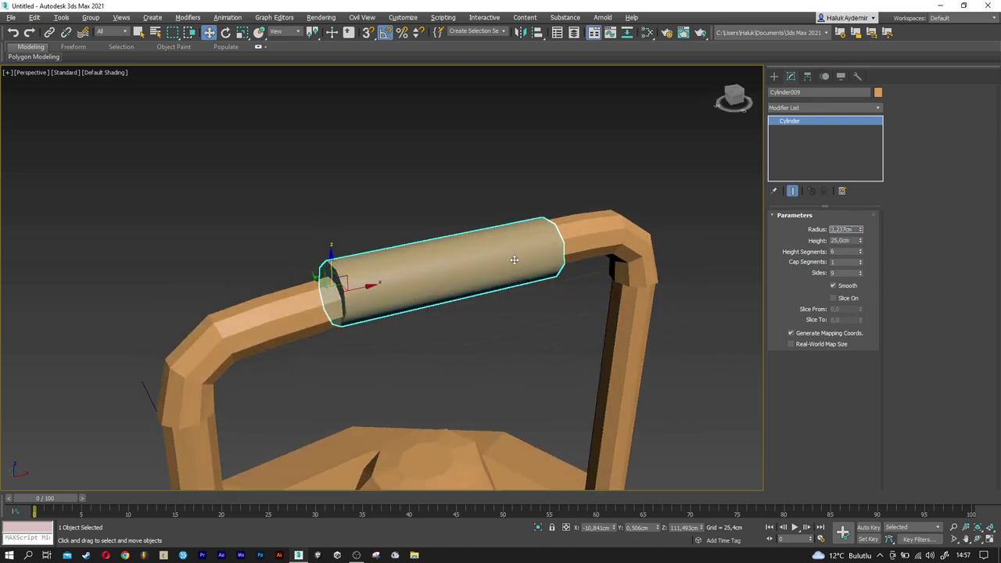
pyautogui.moveTo(514, 259)
pyautogui.keyDown('alt'); pyautogui.mouseDown(button='middle')
pyautogui.moveTo(476, 237)
pyautogui.moveTo(506, 253)
pyautogui.mouseUp(button='middle'); pyautogui.keyUp('alt')
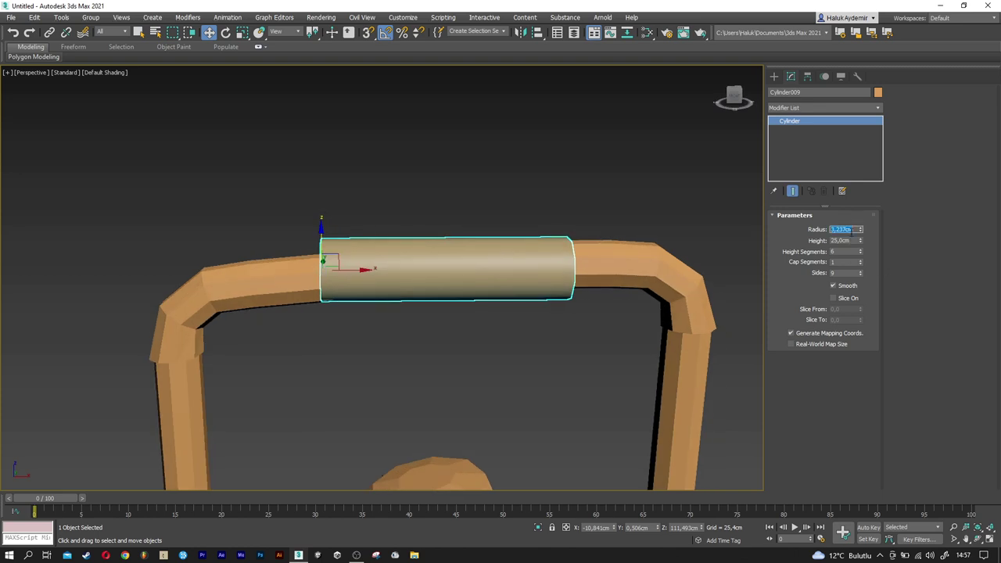
pyautogui.write('4')
pyautogui.press('Tab')
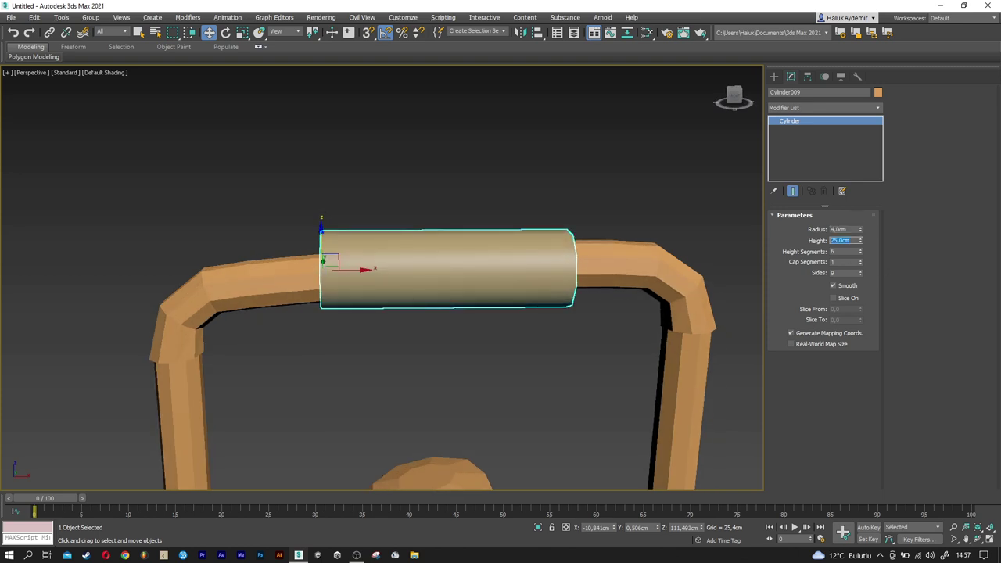
pyautogui.write('20')
pyautogui.press('Return')
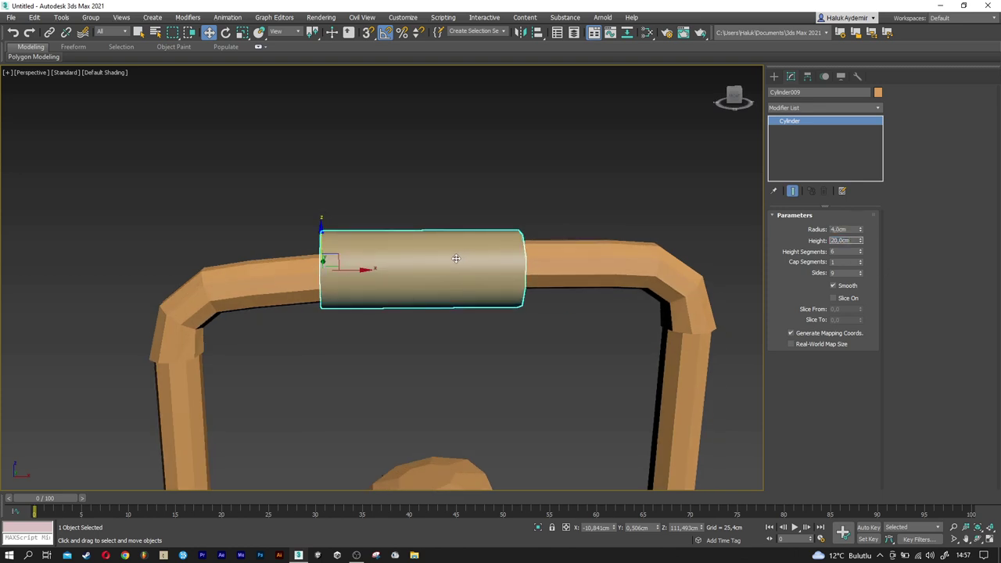
pyautogui.keyDown('alt'); pyautogui.moveTo(459, 258); pyautogui.dragTo(417, 258, button='middle'); pyautogui.keyUp('alt')
pyautogui.press('F4')
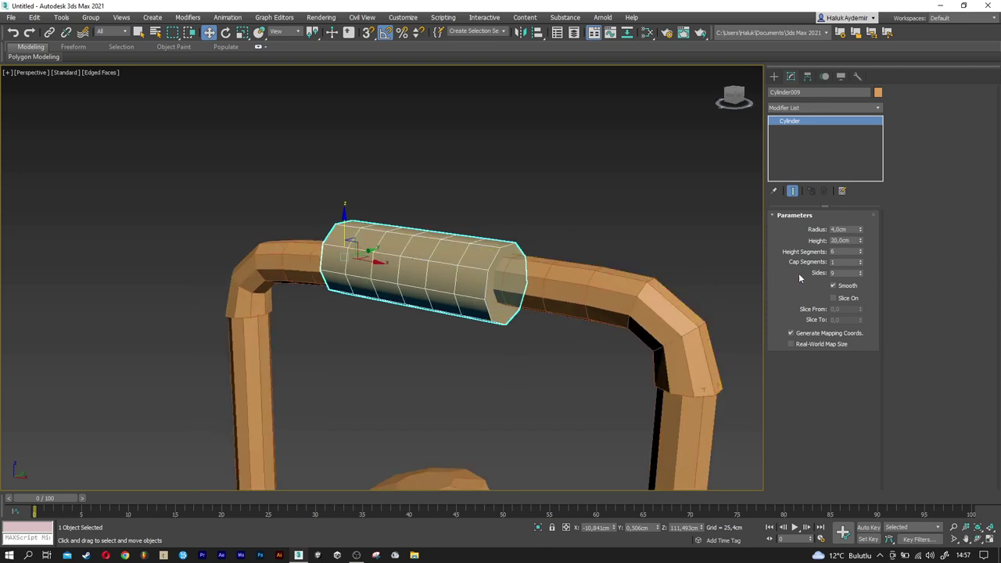
pyautogui.rightClick(861, 251)
pyautogui.press('F4')
pyautogui.moveTo(430, 277)
pyautogui.keyDown('alt'); pyautogui.mouseDown(button='middle')
pyautogui.moveTo(367, 269)
pyautogui.moveTo(381, 268)
pyautogui.moveTo(355, 244)
pyautogui.mouseUp(button='middle'); pyautogui.keyUp('alt')
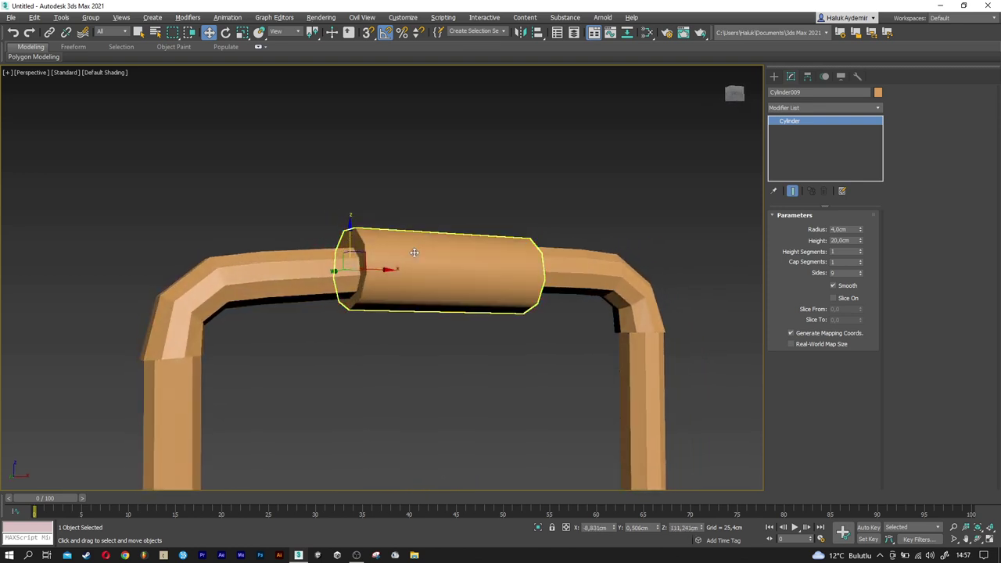
pyautogui.keyDown('alt'); pyautogui.moveTo(355, 245); pyautogui.dragTo(405, 270, button='middle'); pyautogui.keyUp('alt')
pyautogui.scroll(3, 447, 243)
pyautogui.press('F4')
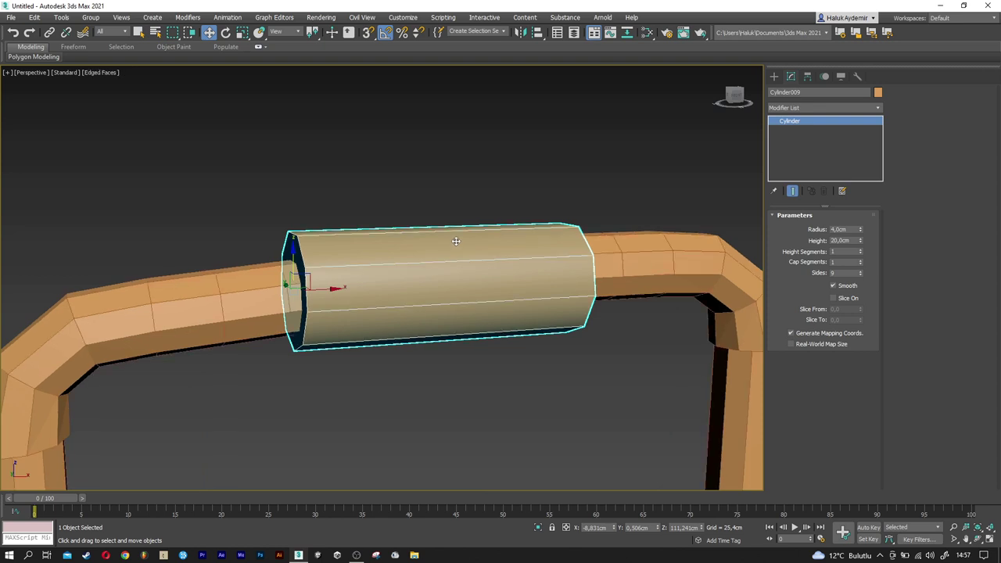
# - Add an Edit Poly modifier to the sleeve and enter Vertex mode
pyautogui.click(802, 107)
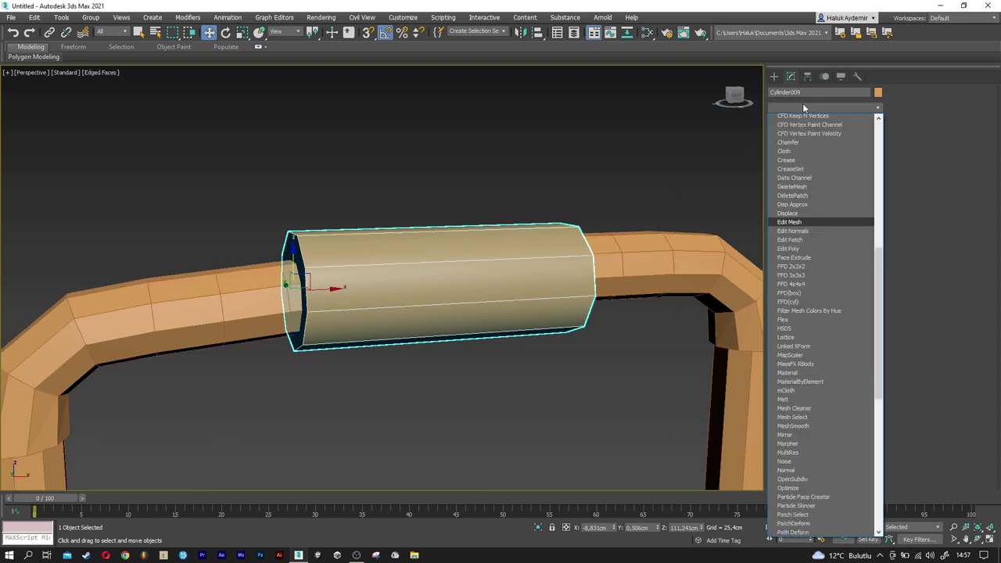
pyautogui.press('e')
pyautogui.click(802, 145)
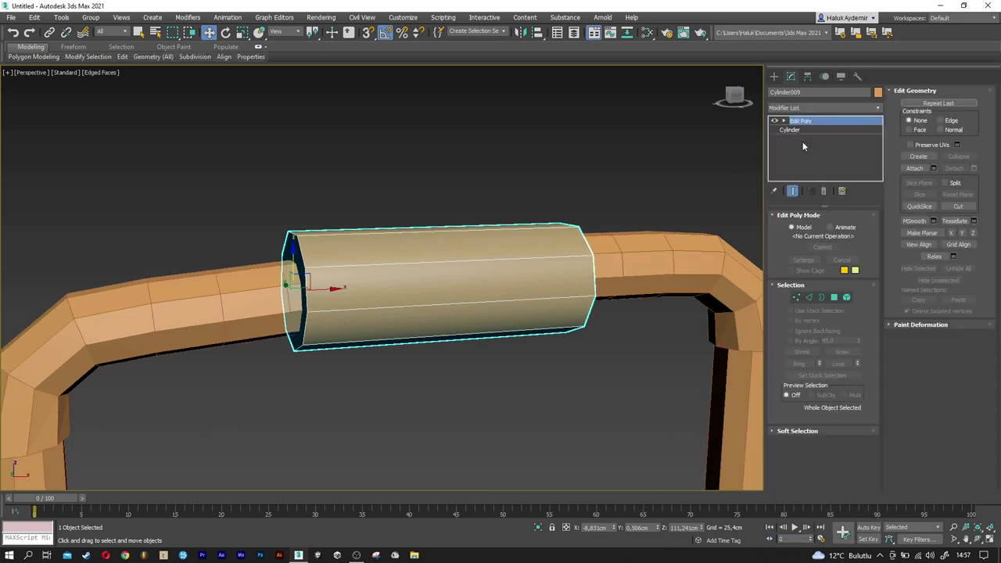
pyautogui.click(795, 298)
# - Scale down the sleeve's left end ring slightly and lower it a little
pyautogui.keyDown('alt'); pyautogui.moveTo(472, 282); pyautogui.dragTo(394, 286, button='middle'); pyautogui.keyUp('alt')
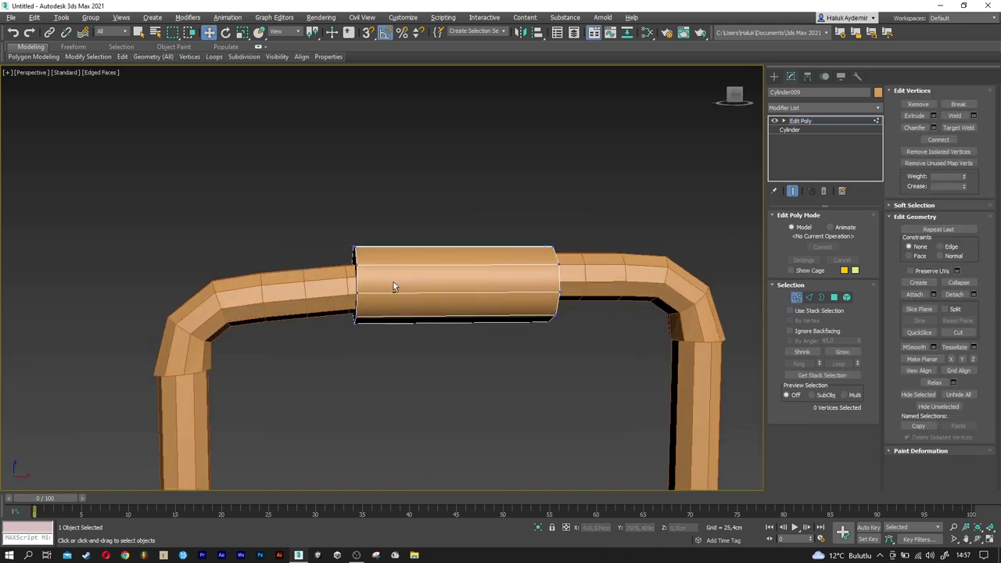
pyautogui.moveTo(336, 336); pyautogui.dragTo(387, 229)
pyautogui.press('r')
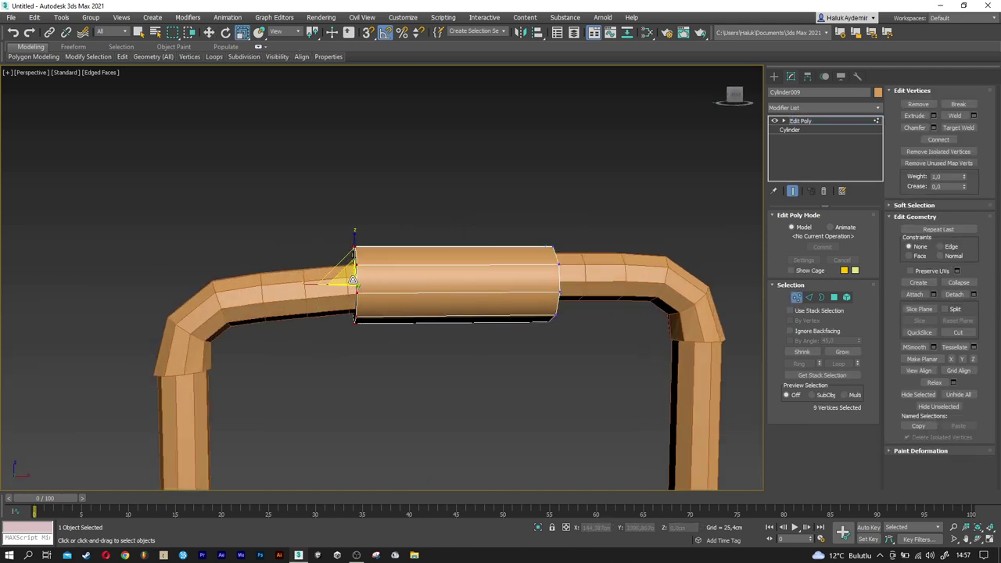
pyautogui.moveTo(353, 279); pyautogui.dragTo(352, 291)
pyautogui.keyDown('alt'); pyautogui.moveTo(352, 291); pyautogui.dragTo(357, 279, button='middle'); pyautogui.keyUp('alt')
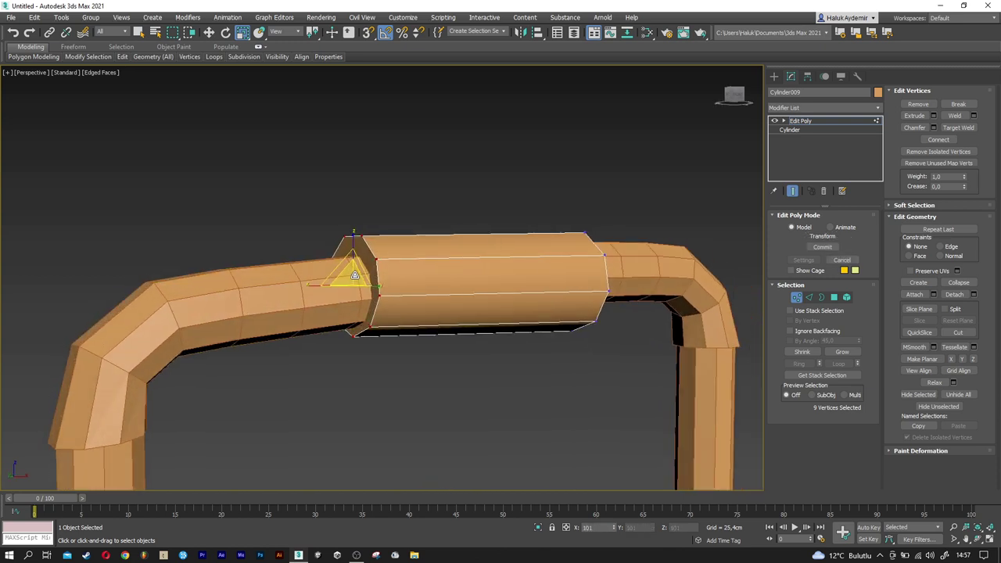
pyautogui.press('w')
pyautogui.moveTo(353, 249); pyautogui.dragTo(354, 254)
# - Raise the sleeve's right end ring slightly and scale it down to taper the grip
pyautogui.moveTo(355, 254)
pyautogui.keyDown('alt'); pyautogui.mouseDown(button='middle')
pyautogui.moveTo(565, 261)
pyautogui.moveTo(554, 283)
pyautogui.moveTo(612, 356)
pyautogui.mouseUp(button='middle'); pyautogui.keyUp('alt')
pyautogui.moveTo(611, 352); pyautogui.dragTo(538, 235)
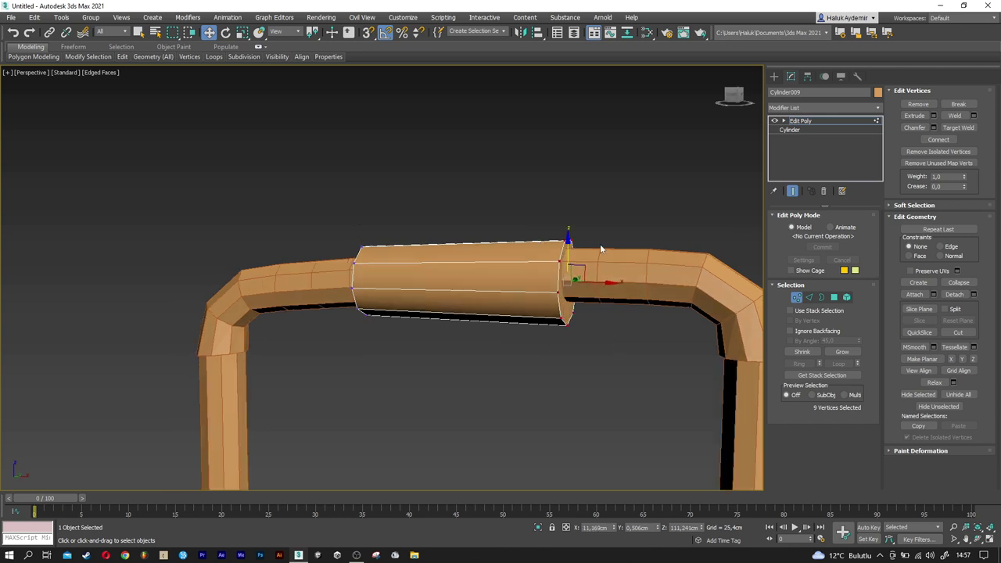
pyautogui.keyDown('alt'); pyautogui.moveTo(570, 283); pyautogui.dragTo(567, 264, button='middle'); pyautogui.keyUp('alt')
pyautogui.moveTo(561, 265)
pyautogui.mouseDown()
pyautogui.moveTo(561, 251)
pyautogui.moveTo(567, 279)
pyautogui.mouseUp()
pyautogui.press('r')
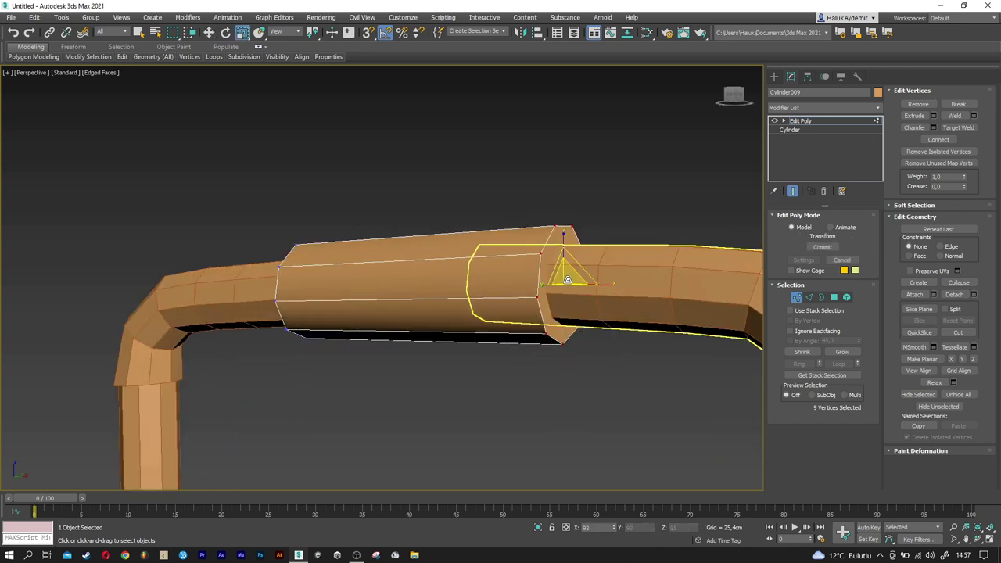
pyautogui.press('w')
pyautogui.keyDown('alt'); pyautogui.moveTo(567, 279); pyautogui.dragTo(657, 312, button='middle'); pyautogui.keyUp('alt')
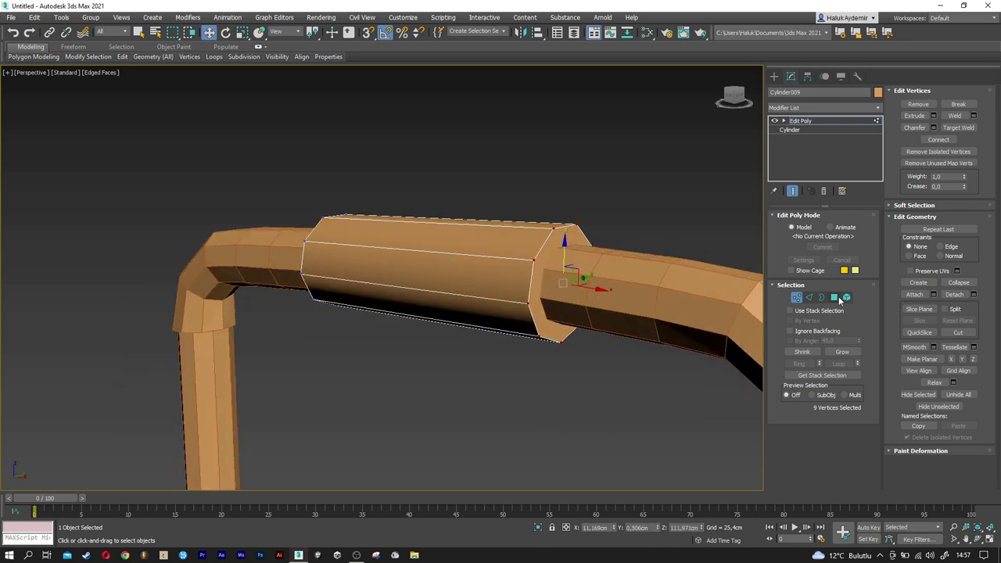
pyautogui.click(834, 297)
# - Select the sleeve's two end cap polygons and inset them by 2 cm
pyautogui.click(563, 260)
pyautogui.moveTo(255, 311)
pyautogui.keyDown('alt'); pyautogui.mouseDown(button='middle')
pyautogui.moveTo(327, 297)
pyautogui.moveTo(280, 285)
pyautogui.mouseUp(button='middle'); pyautogui.keyUp('alt')
pyautogui.keyDown('ctrl'); pyautogui.click(280, 285); pyautogui.keyUp('ctrl')
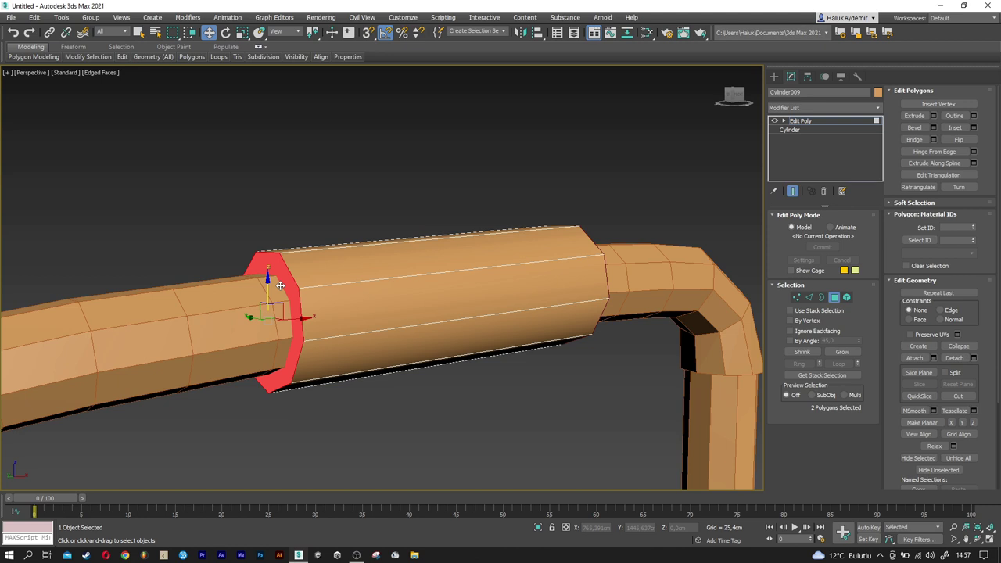
pyautogui.click(973, 127)
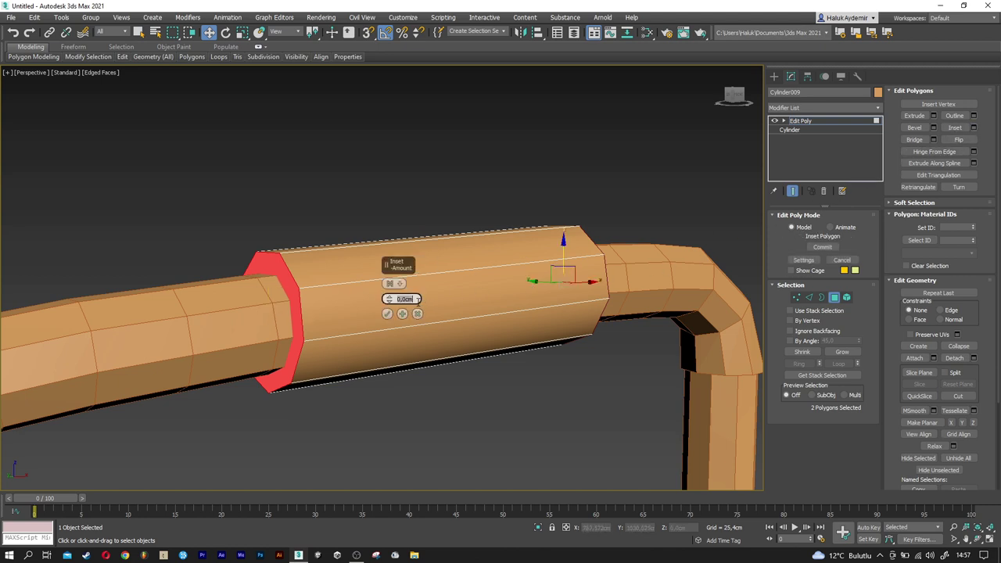
pyautogui.write('2')
pyautogui.press('Return')
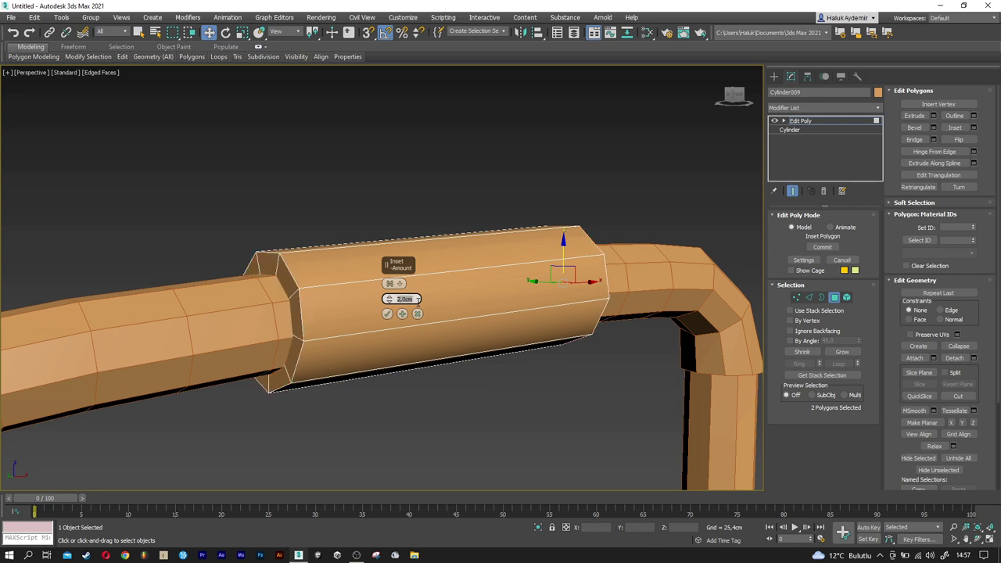
pyautogui.click(387, 313)
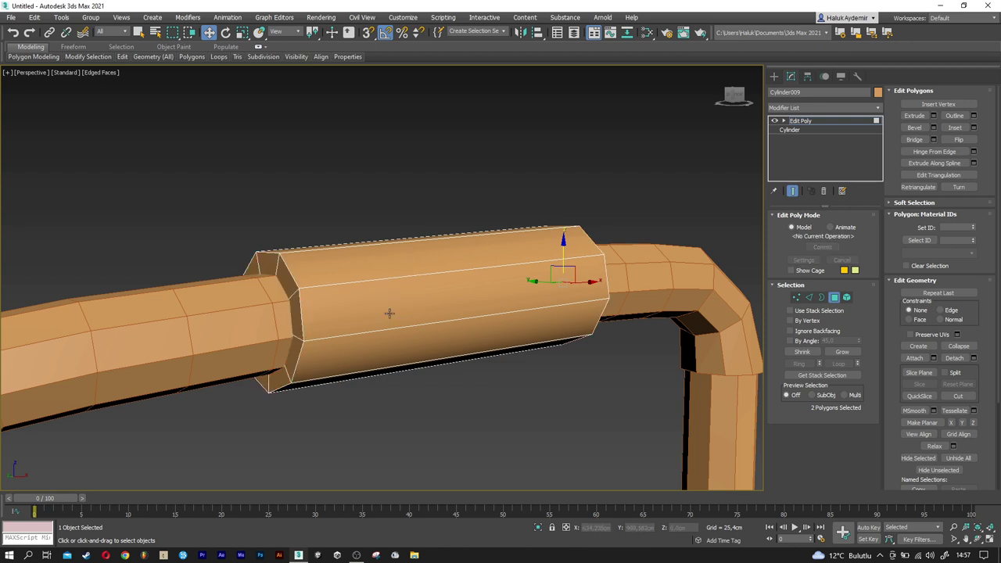
pyautogui.click(808, 298)
# - Select the edge loops around both ends of the sleeve
pyautogui.click(287, 270)
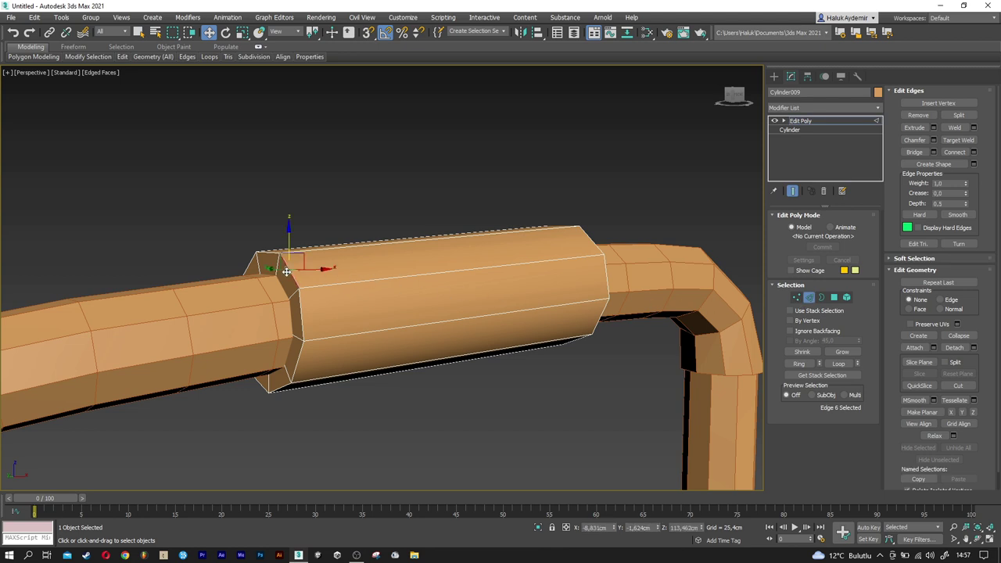
pyautogui.click(838, 363)
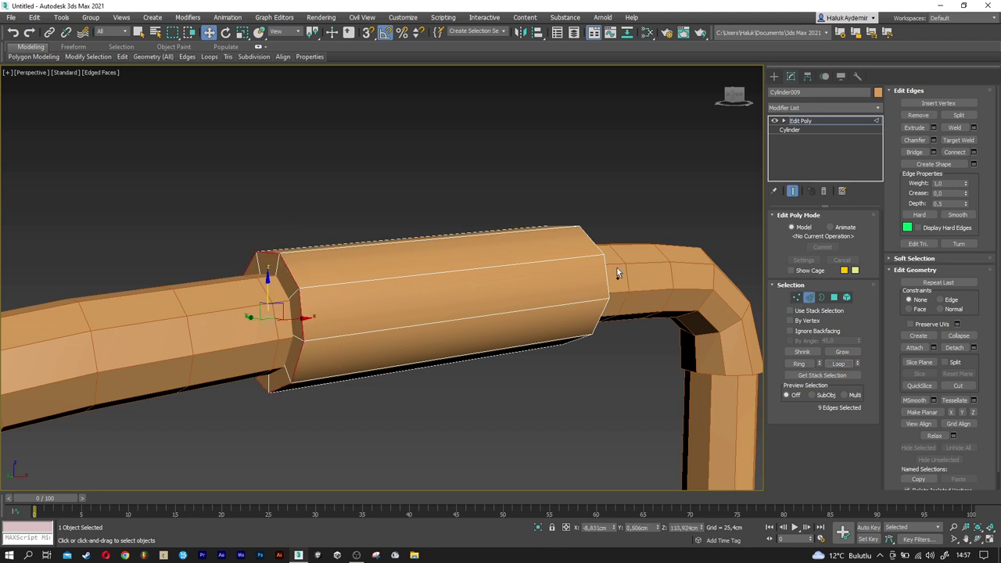
pyautogui.moveTo(646, 302)
pyautogui.keyDown('alt'); pyautogui.mouseDown(button='middle')
pyautogui.moveTo(585, 308)
pyautogui.moveTo(689, 357)
pyautogui.mouseUp(button='middle'); pyautogui.keyUp('alt')
pyautogui.click(838, 364)
pyautogui.click(843, 367)
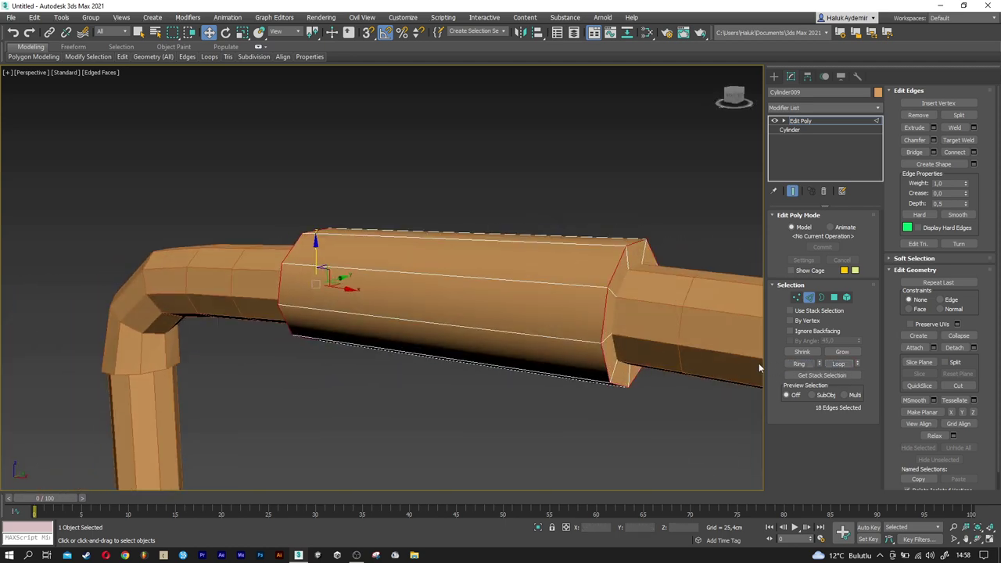
# - Chamfer the selected end loops with a 1 cm amount and apply it
pyautogui.click(933, 140)
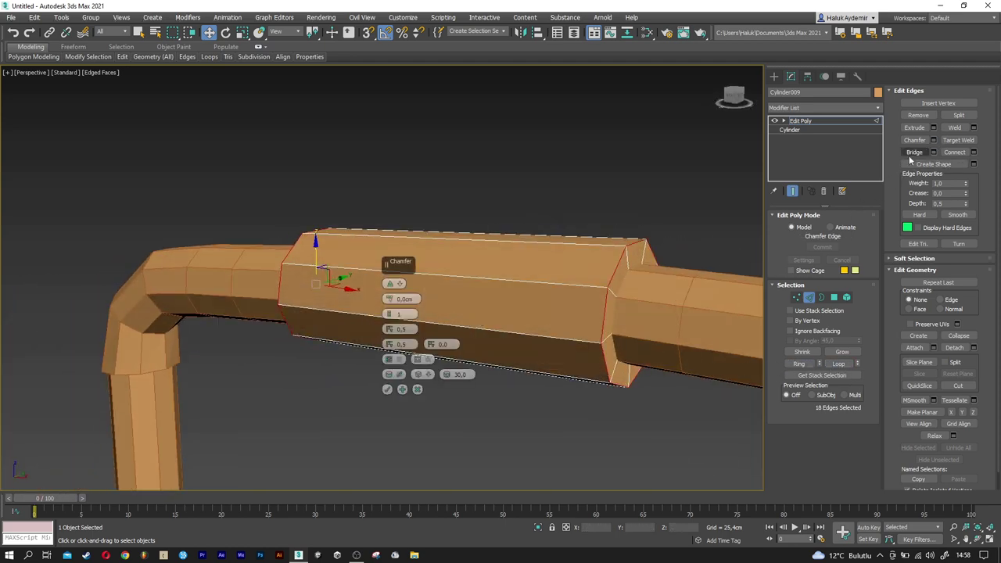
pyautogui.keyDown('alt'); pyautogui.moveTo(526, 259); pyautogui.dragTo(536, 272, button='middle'); pyautogui.keyUp('alt')
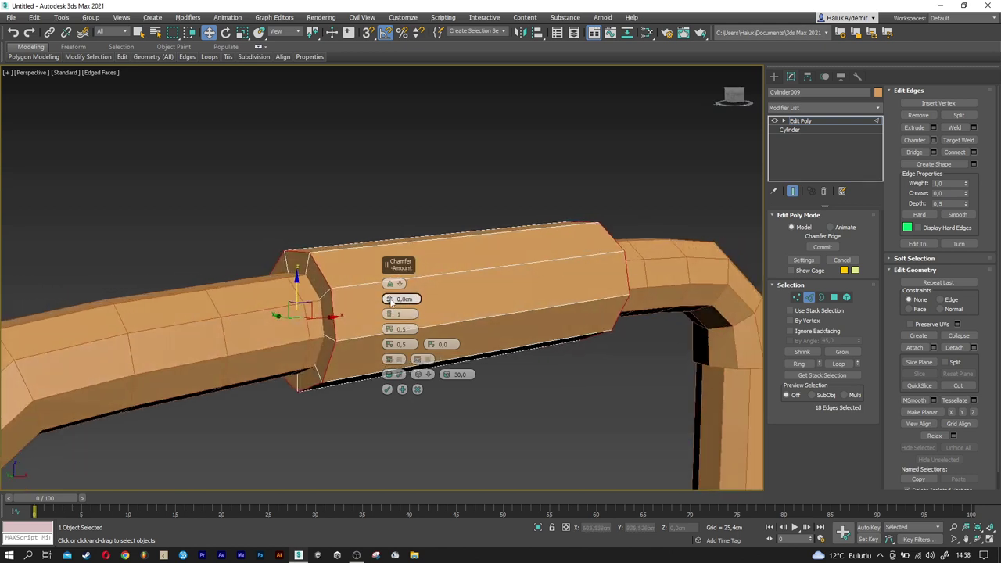
pyautogui.moveTo(390, 295); pyautogui.dragTo(398, 297)
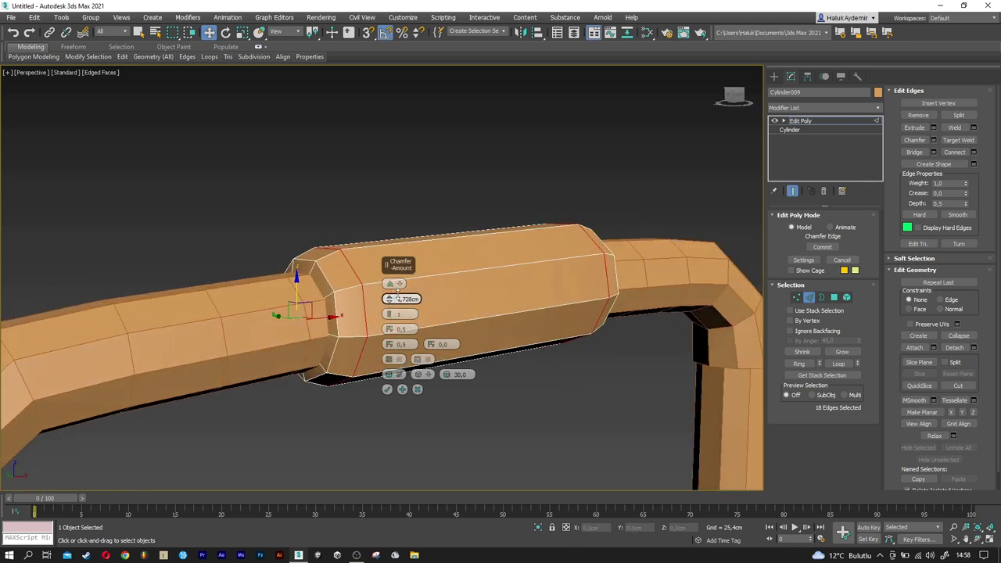
pyautogui.click(406, 298)
pyautogui.write('1,0cm')
pyautogui.press('Return')
pyautogui.moveTo(390, 317); pyautogui.dragTo(390, 311)
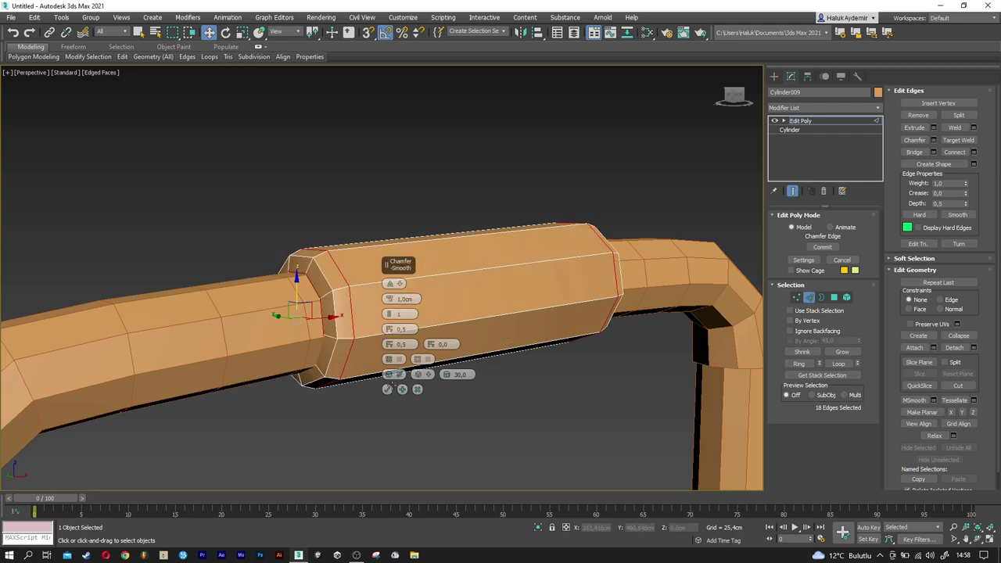
pyautogui.click(387, 390)
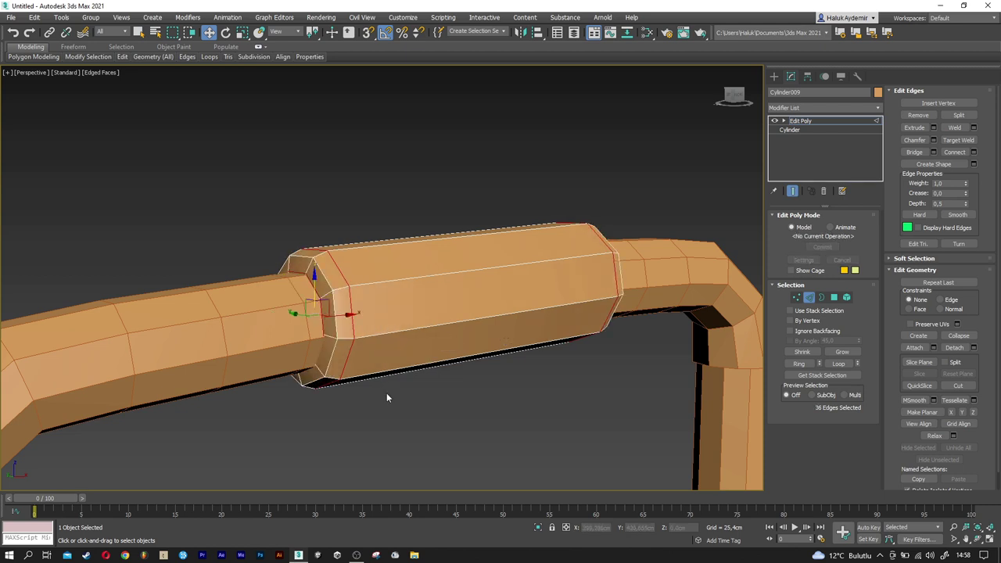
pyautogui.click(808, 297)
pyautogui.scroll(-3, 398, 363)
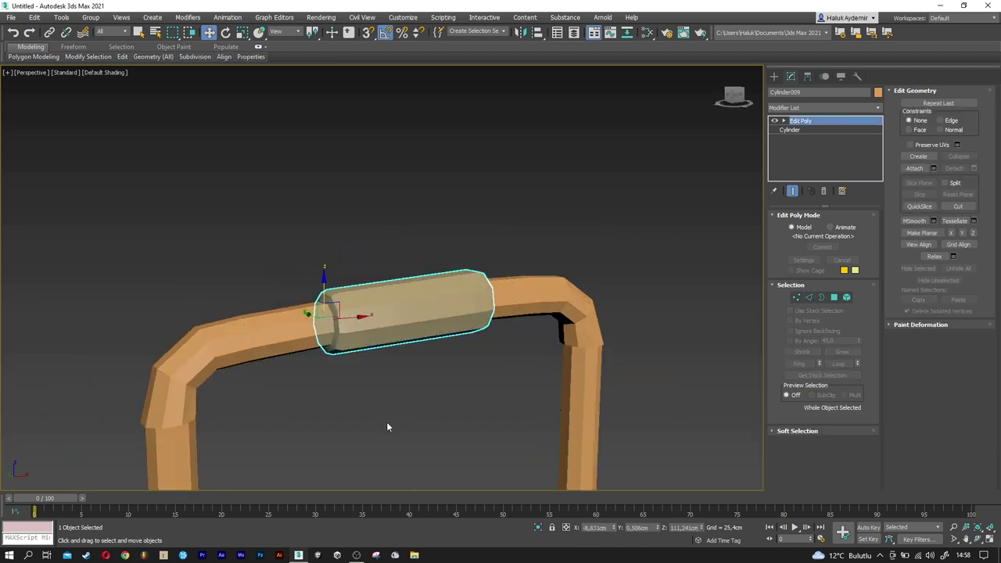
# - Shift-drag the handle's left upright down beside the lantern base to create Cylinder010
pyautogui.scroll(-3, 389, 422)
pyautogui.moveTo(381, 419); pyautogui.dragTo(288, 355, button='middle')
pyautogui.scroll(2, 290, 357)
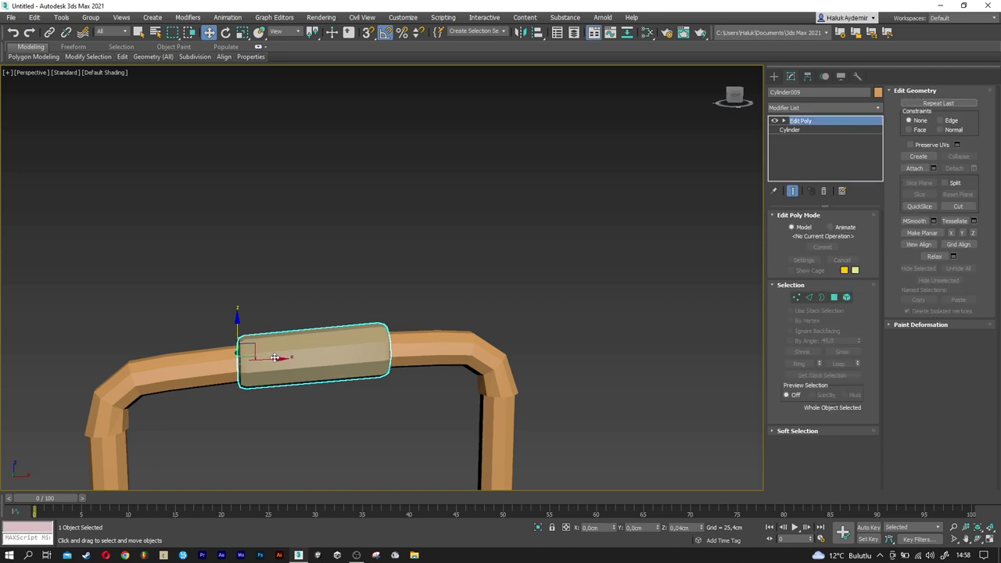
pyautogui.moveTo(273, 359)
pyautogui.keyDown('alt'); pyautogui.mouseDown(button='middle')
pyautogui.moveTo(287, 351)
pyautogui.moveTo(322, 377)
pyautogui.mouseUp(button='middle'); pyautogui.keyUp('alt')
pyautogui.scroll(-3, 351, 344)
pyautogui.scroll(-2, 383, 313)
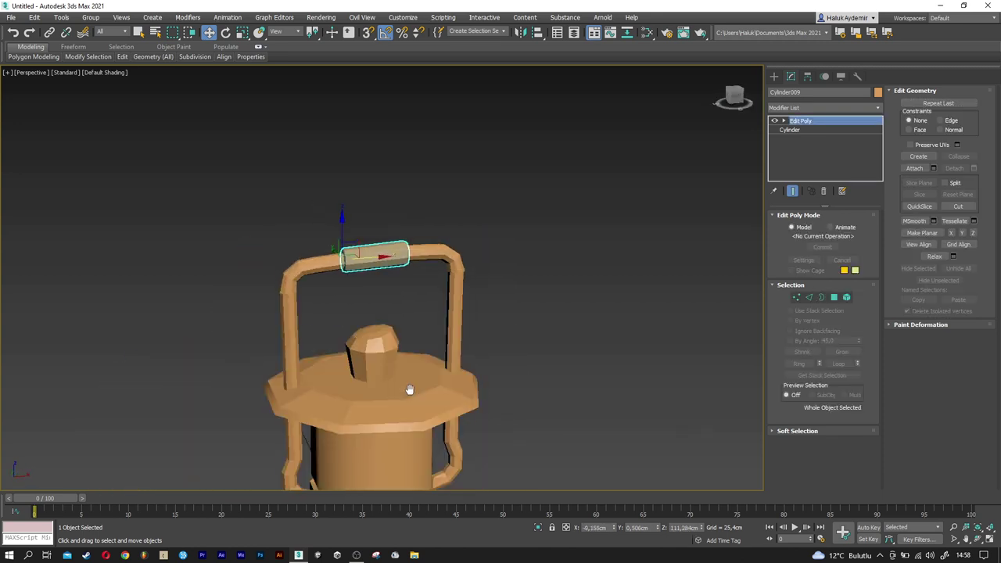
pyautogui.scroll(-3, 384, 297)
pyautogui.scroll(-2, 368, 321)
pyautogui.click(300, 335)
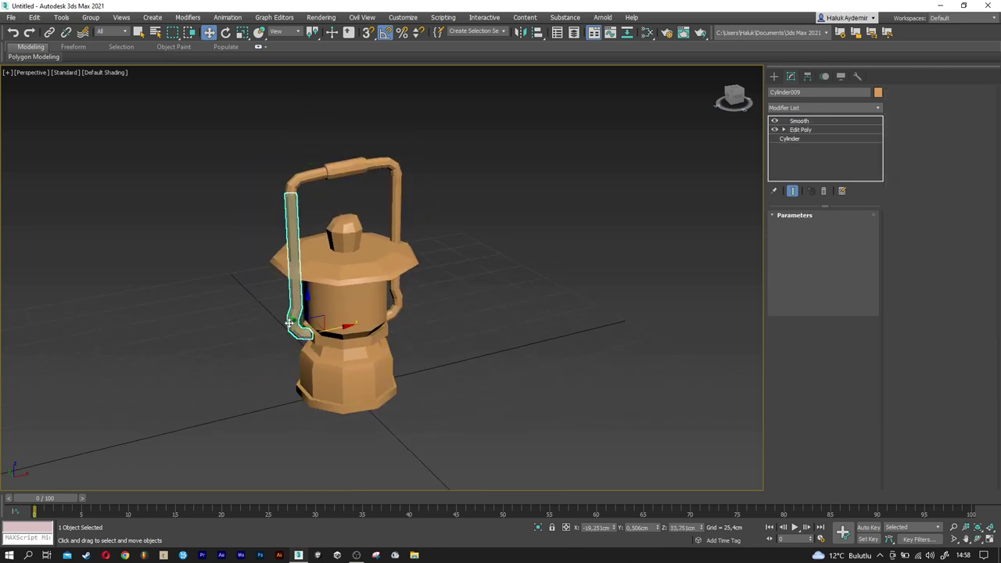
pyautogui.keyDown('shift'); pyautogui.moveTo(293, 322); pyautogui.dragTo(365, 393); pyautogui.keyUp('shift')
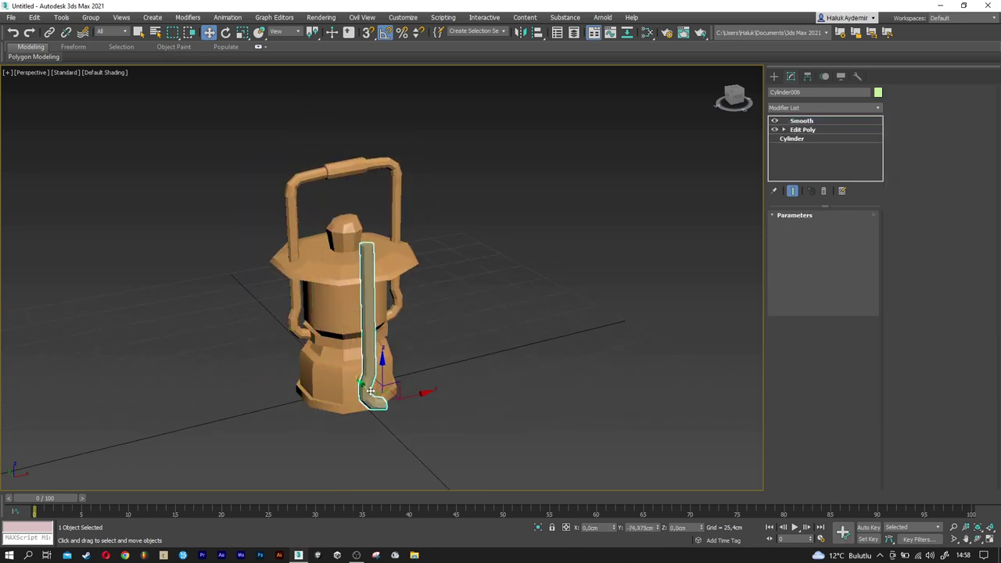
pyautogui.press('Return')
pyautogui.scroll(3, 364, 393)
pyautogui.scroll(1, 364, 393)
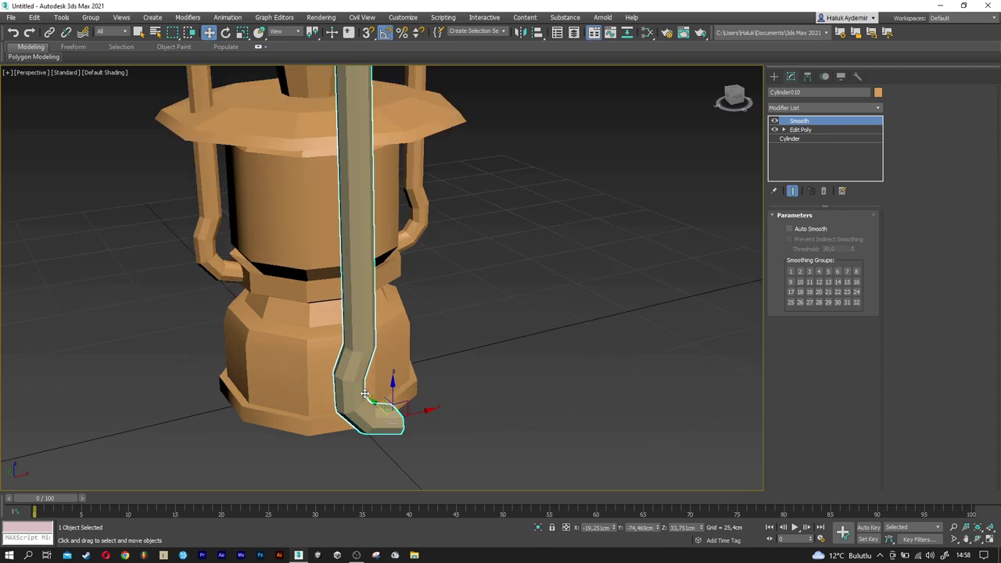
pyautogui.rightClick(794, 127)
# - Delete the Smooth and Edit Poly modifiers from Cylinder010, leaving a plain cylinder
pyautogui.click(818, 139)
pyautogui.rightClick(799, 120)
pyautogui.click(821, 139)
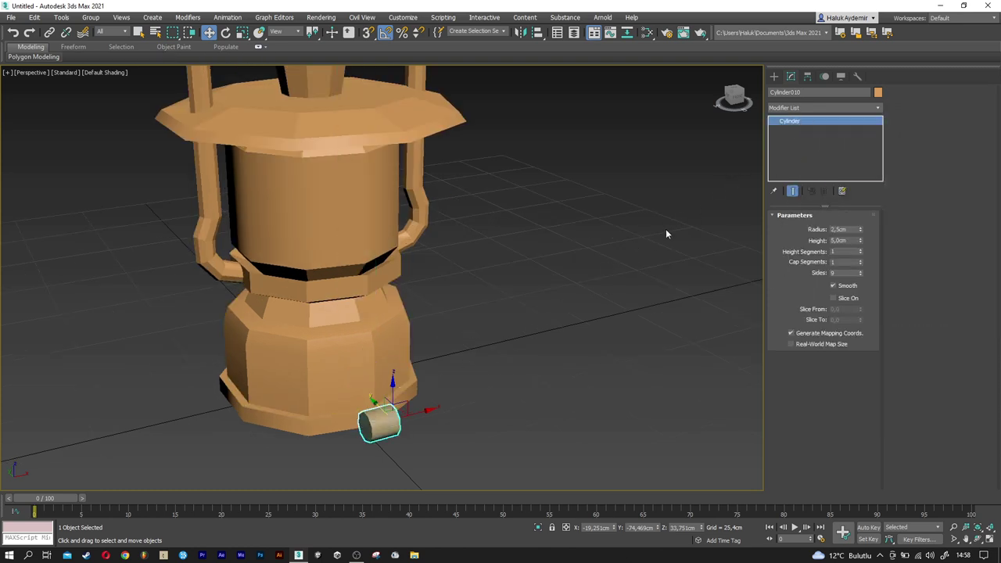
pyautogui.scroll(2, 367, 427)
pyautogui.scroll(1, 383, 415)
pyautogui.scroll(2, 397, 406)
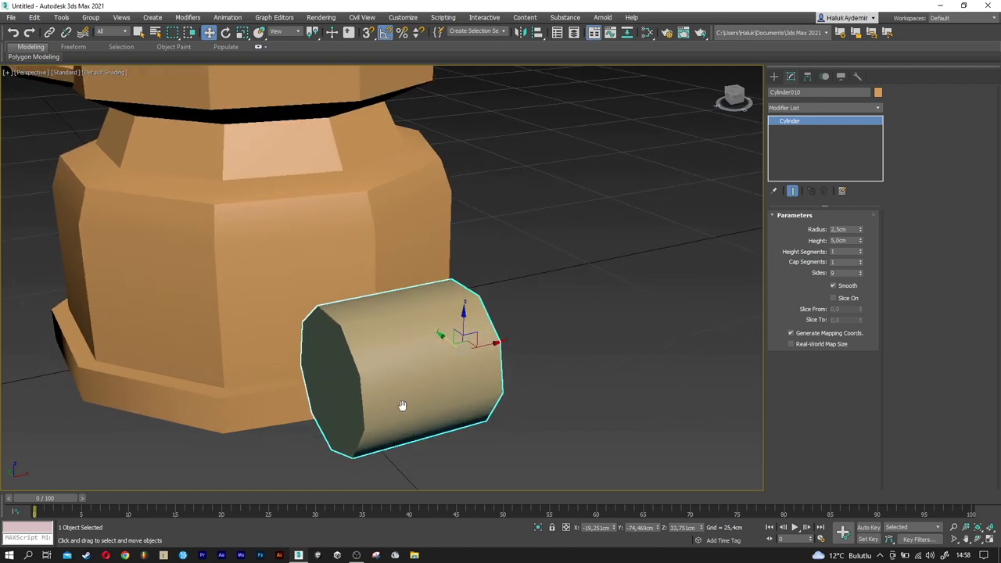
pyautogui.scroll(2, 431, 360)
# - Reshape the cylinder into a 3 cm-radius, 1 cm-tall disc and Shift-drag a copy
pyautogui.press('F4')
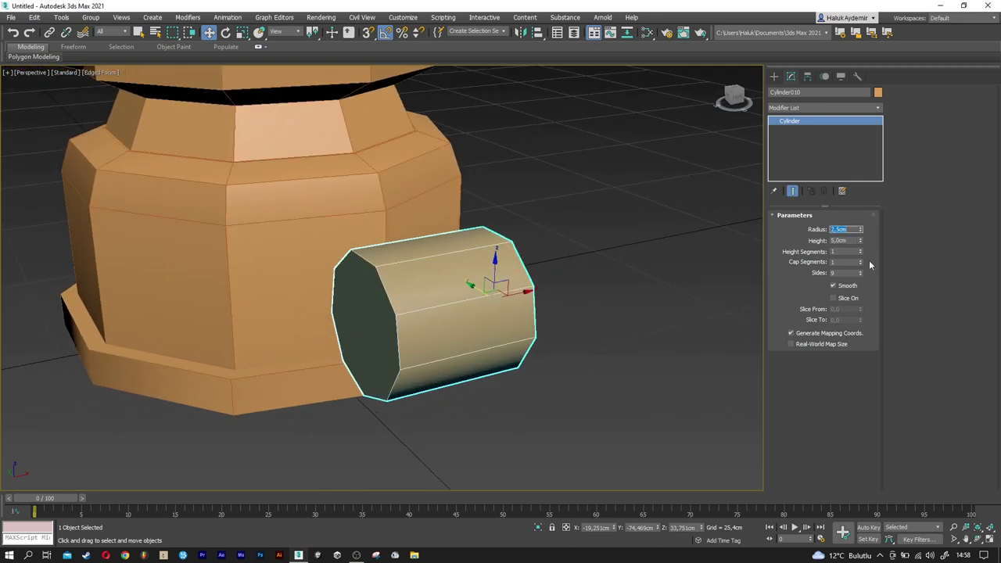
pyautogui.write('3')
pyautogui.press('Tab')
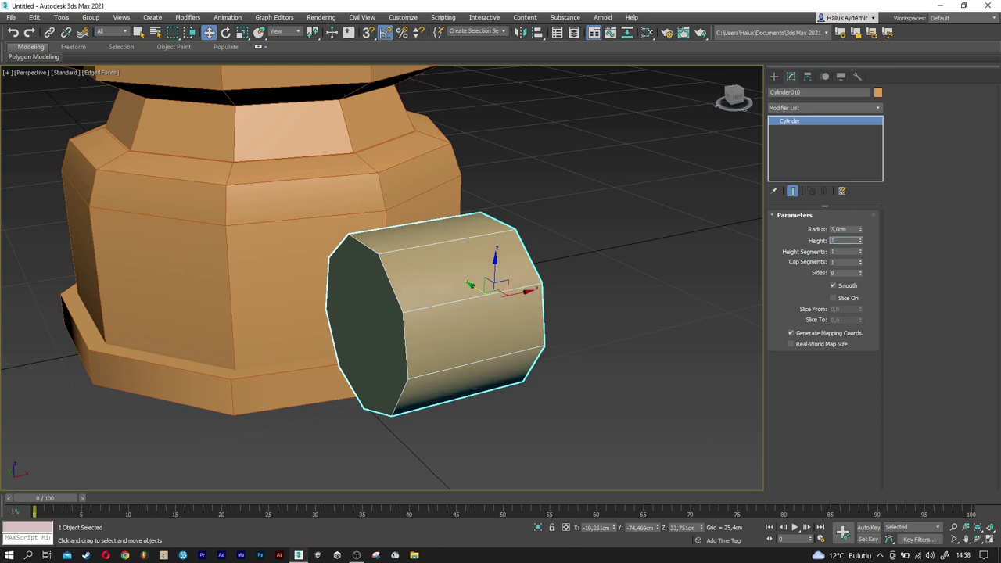
pyautogui.press('Return')
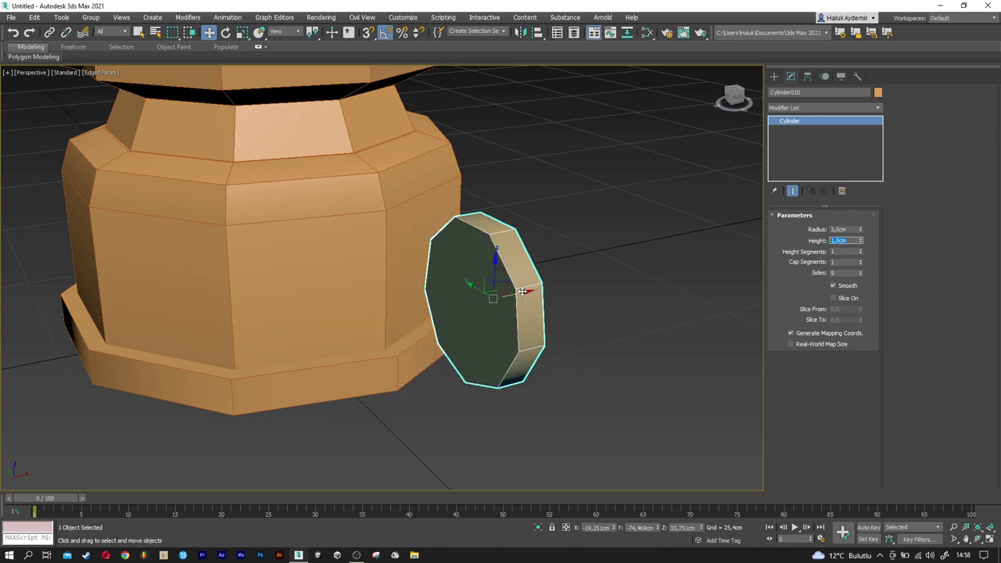
pyautogui.keyDown('shift'); pyautogui.moveTo(522, 291); pyautogui.dragTo(475, 303); pyautogui.keyUp('shift')
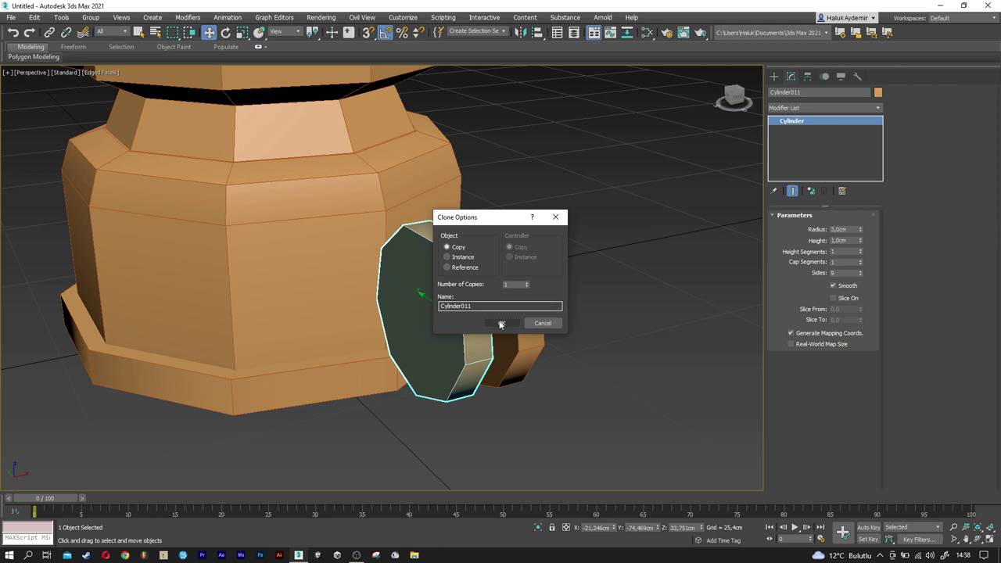
# - Make the disc copy a 1 cm-radius, 2 cm-tall cylinder and push it into the disc
pyautogui.click(501, 322)
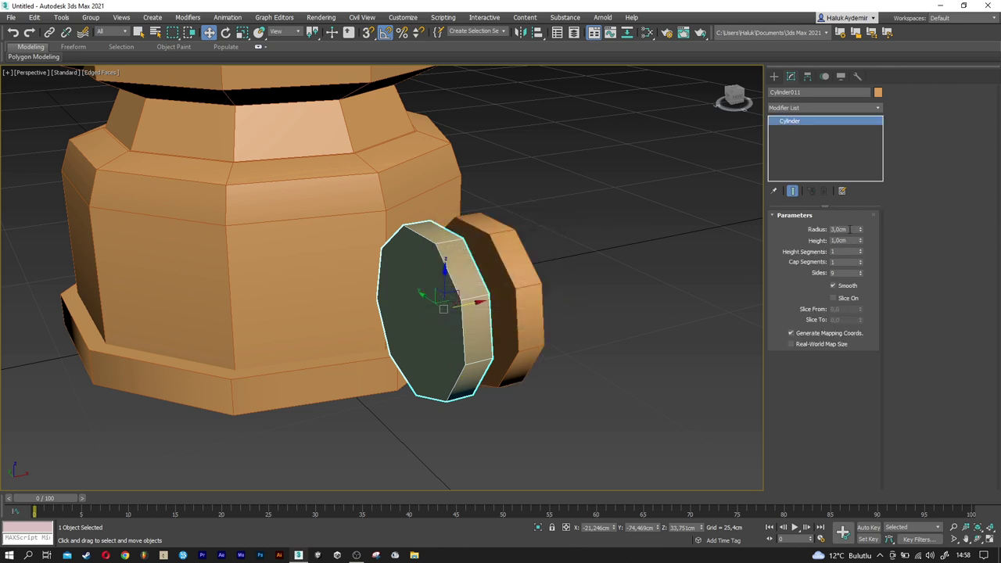
pyautogui.write('1')
pyautogui.press('Return')
pyautogui.press('Tab')
pyautogui.write('2')
pyautogui.press('Return')
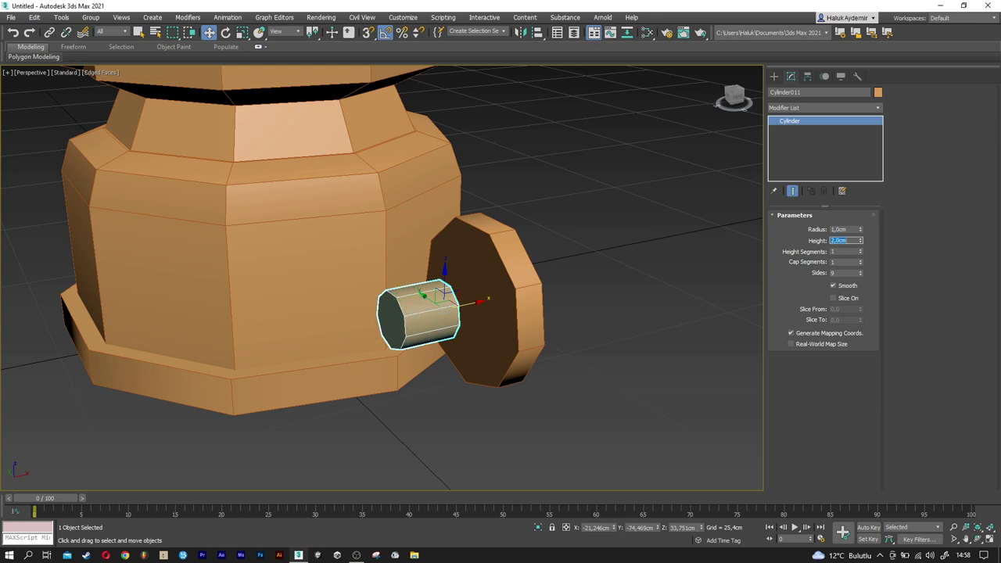
pyautogui.keyDown('alt'); pyautogui.moveTo(580, 333); pyautogui.dragTo(502, 319, button='middle'); pyautogui.keyUp('alt')
pyautogui.moveTo(476, 307); pyautogui.dragTo(504, 308)
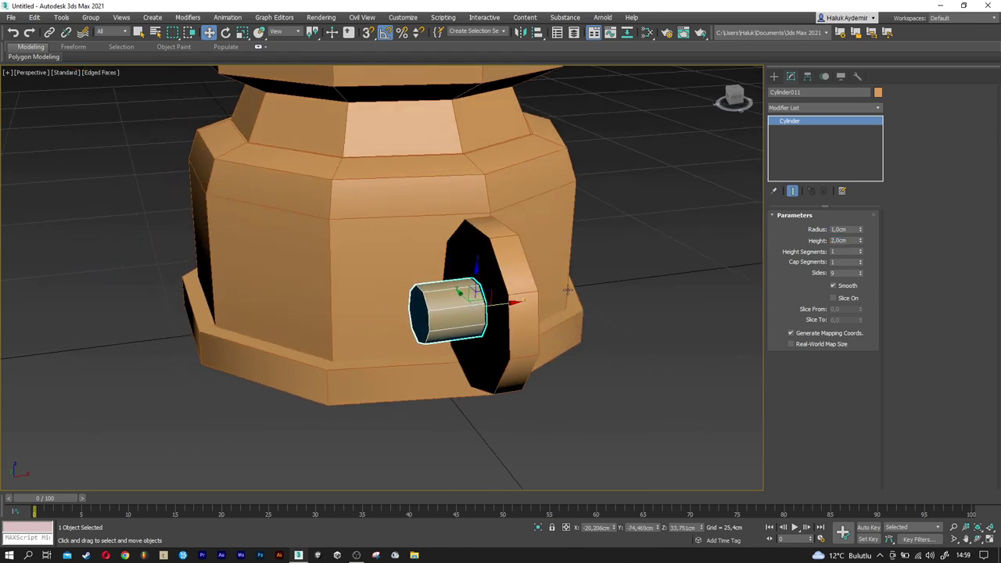
# - Add an Edit Poly modifier to the small cylinder
pyautogui.click(782, 108)
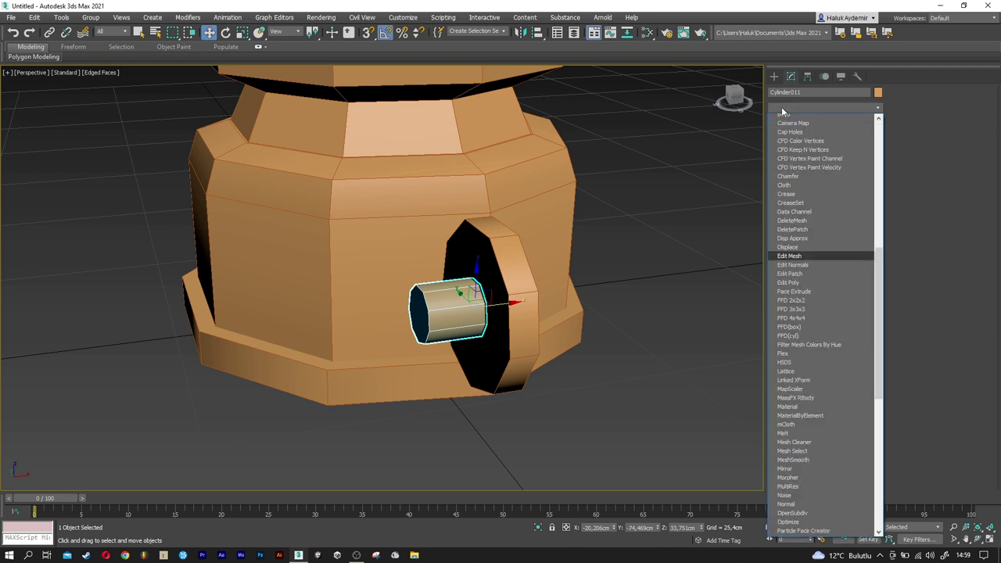
pyautogui.press('e')
pyautogui.click(802, 145)
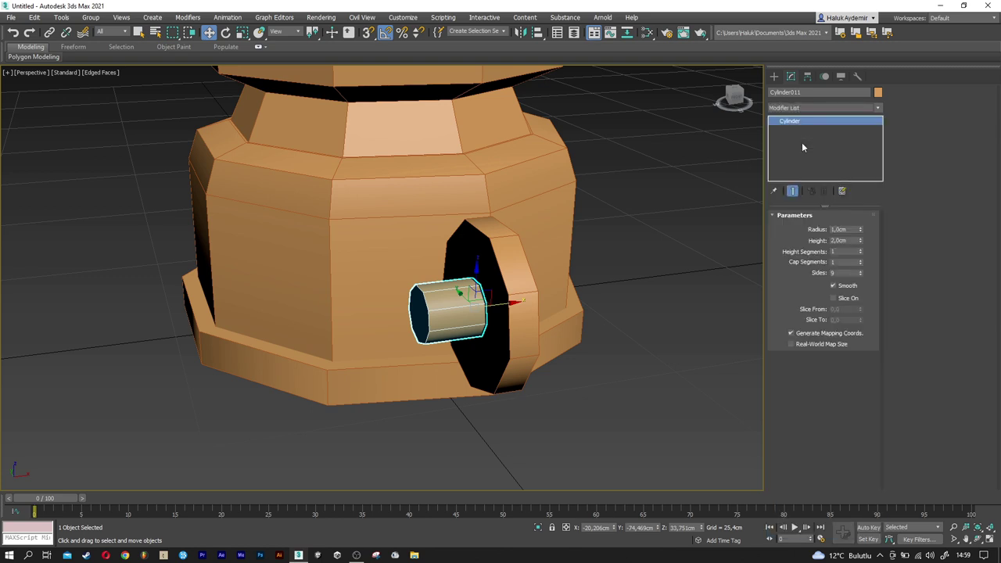
# - Scale down the cylinder's front-cap vertices to taper it into a peg
pyautogui.click(796, 297)
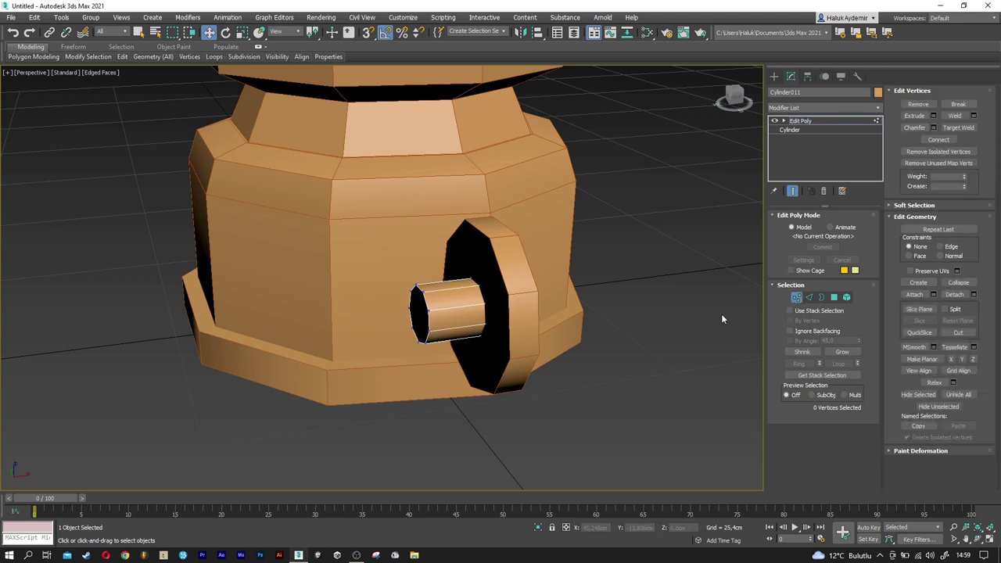
pyautogui.moveTo(440, 281); pyautogui.dragTo(438, 283)
pyautogui.scroll(3, 426, 313)
pyautogui.scroll(3, 422, 317)
pyautogui.press('r')
pyautogui.moveTo(411, 325)
pyautogui.mouseDown()
pyautogui.moveTo(403, 332)
pyautogui.moveTo(429, 327)
pyautogui.moveTo(420, 329)
pyautogui.mouseUp()
pyautogui.press('w')
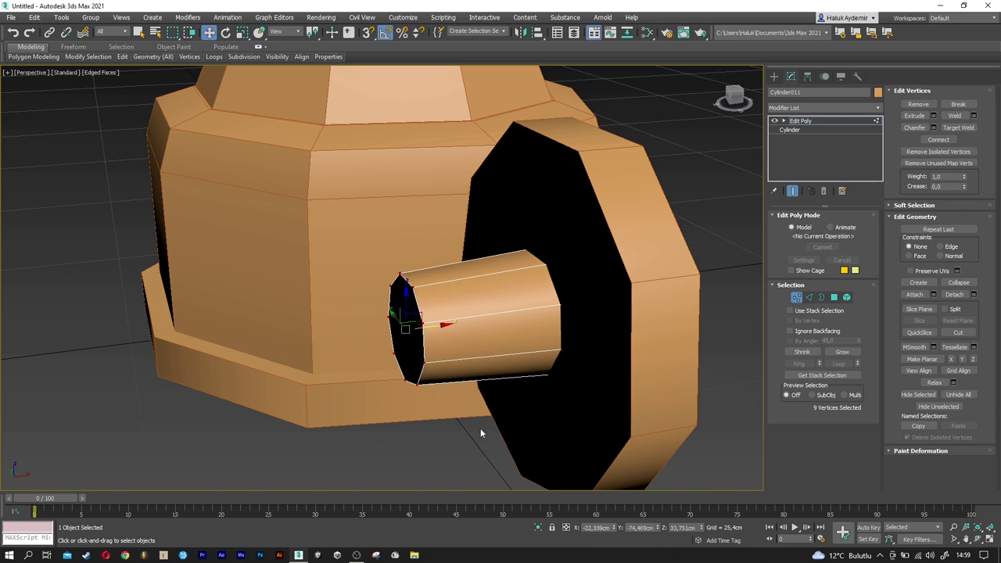
pyautogui.press('r')
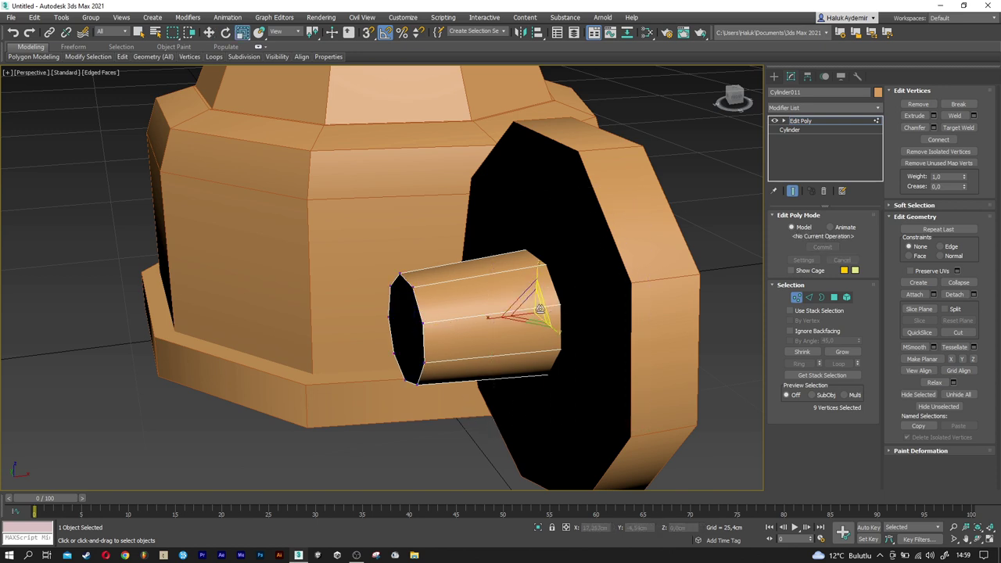
pyautogui.click(538, 309)
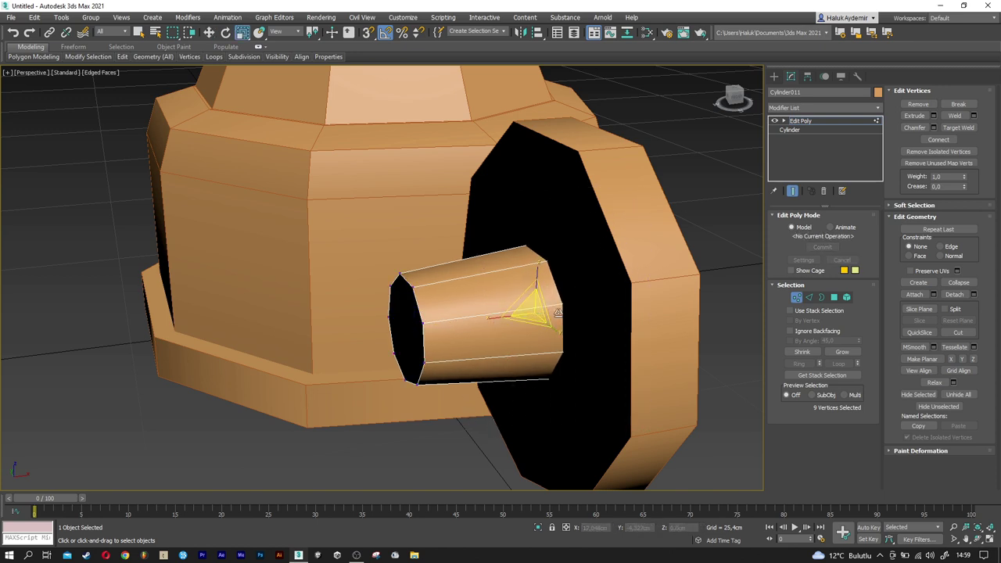
pyautogui.click(796, 297)
# - Reselect the large disc with the Move tool active
pyautogui.keyDown('alt'); pyautogui.moveTo(470, 313); pyautogui.dragTo(524, 301, button='middle'); pyautogui.keyUp('alt')
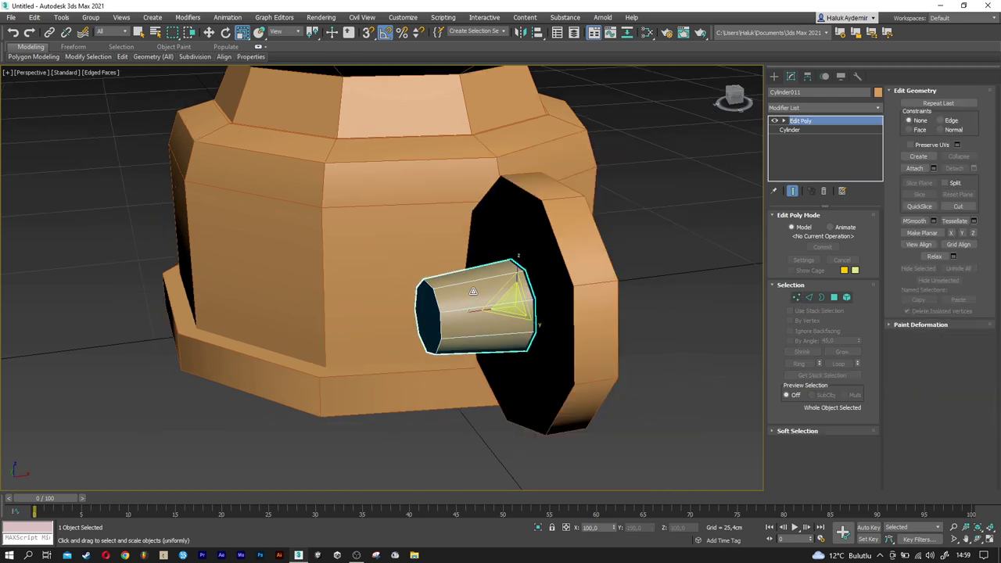
pyautogui.press('w')
pyautogui.click(543, 291)
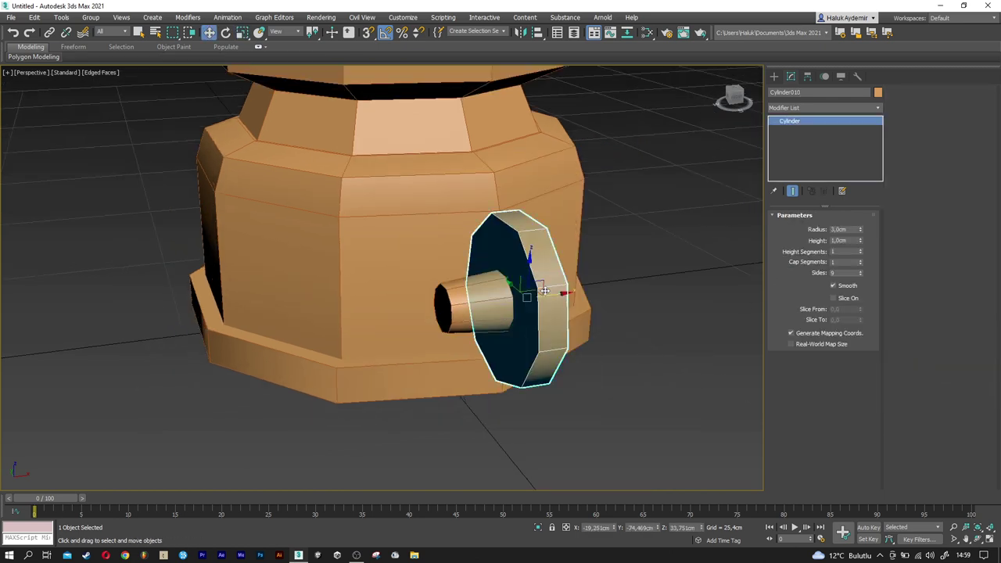
# - Clone the disc into a second disc with 2,5 cm radius and 1,5 cm height
pyautogui.keyDown('shift'); pyautogui.moveTo(556, 296); pyautogui.dragTo(469, 310); pyautogui.keyUp('shift')
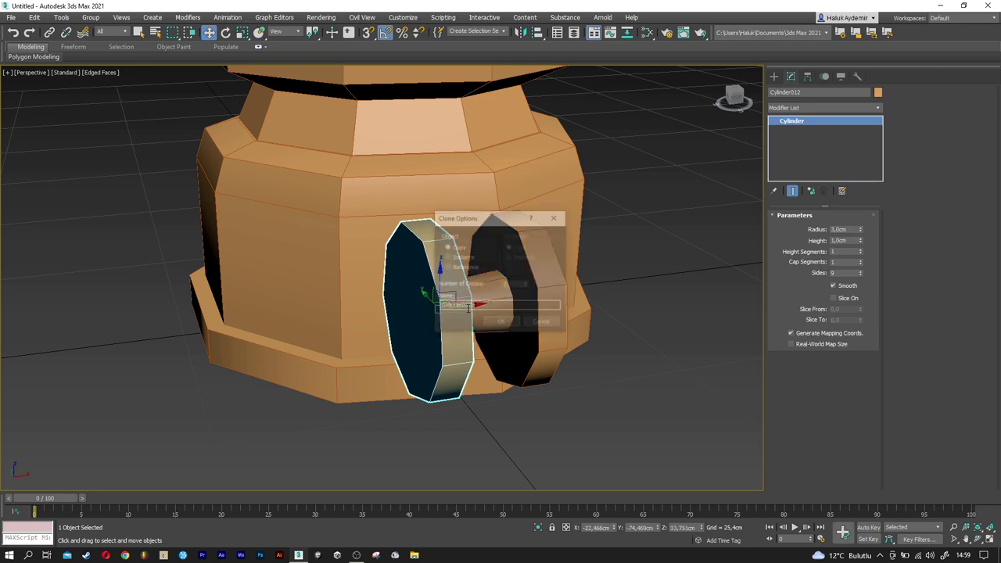
pyautogui.click(509, 323)
pyautogui.keyDown('alt'); pyautogui.moveTo(513, 323); pyautogui.dragTo(684, 305, button='middle'); pyautogui.keyUp('alt')
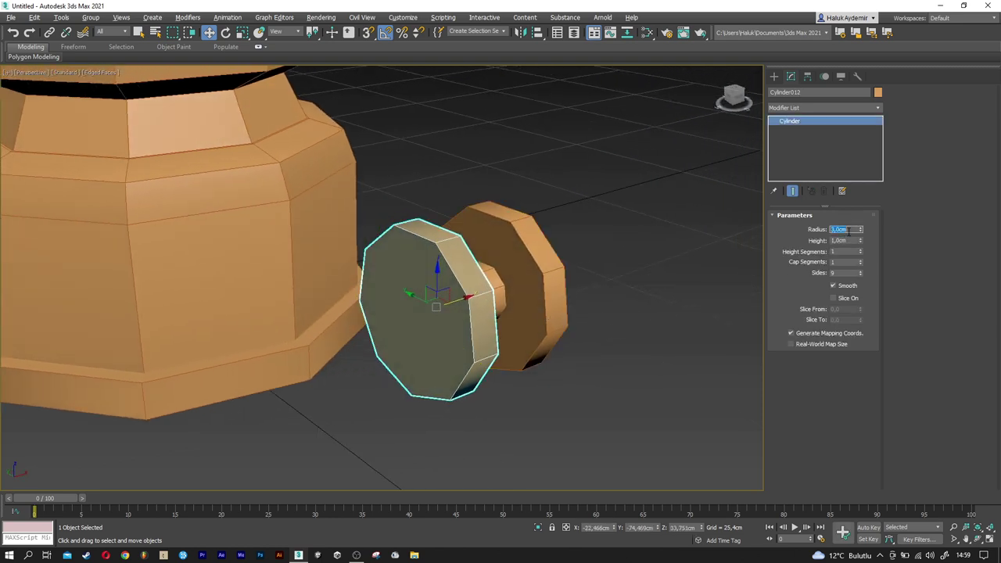
pyautogui.click(846, 229)
pyautogui.write('2,5')
pyautogui.press('Return')
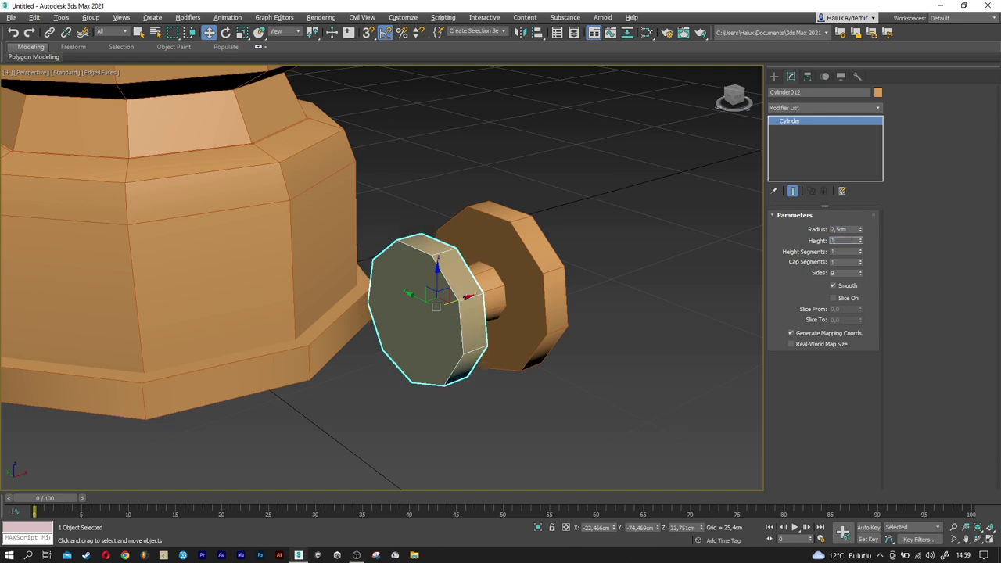
pyautogui.write(',5')
pyautogui.press('Return')
# - Add Edit Poly to the new disc and slightly shrink and push out its outer cap face
pyautogui.scroll(2, 438, 297)
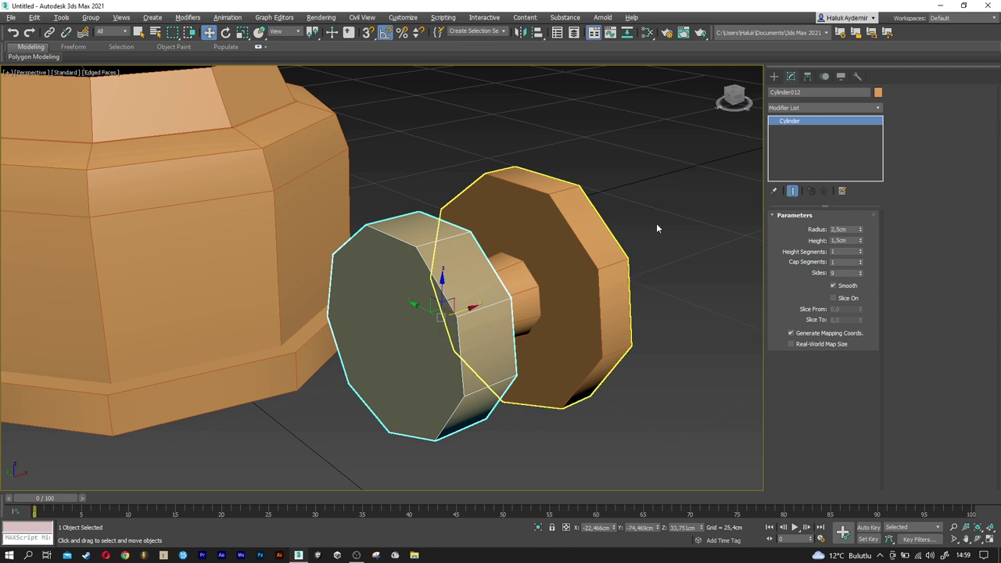
pyautogui.click(799, 108)
pyautogui.scroll(-5, 821, 235)
pyautogui.press('Escape')
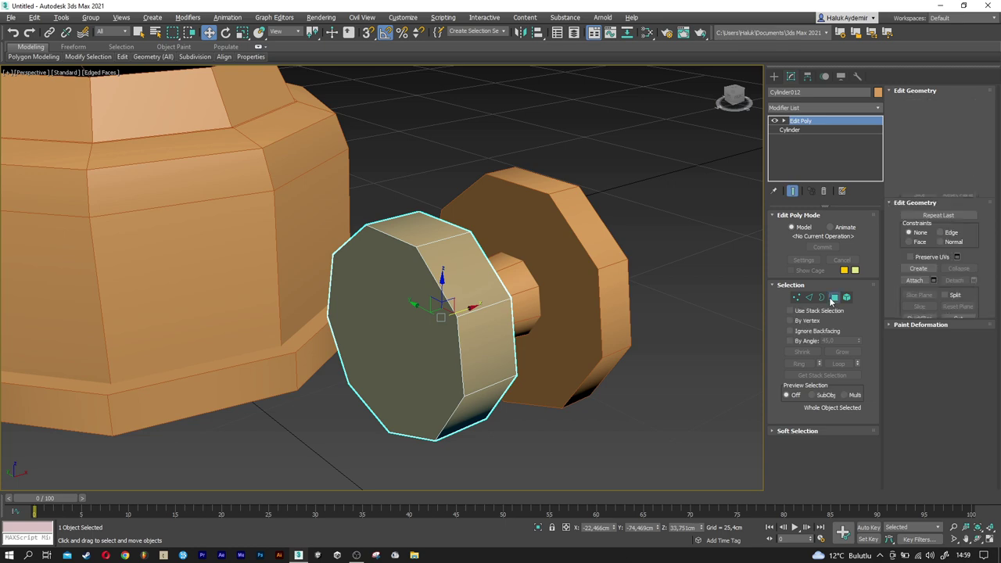
pyautogui.click(832, 298)
pyautogui.click(393, 318)
pyautogui.press('r')
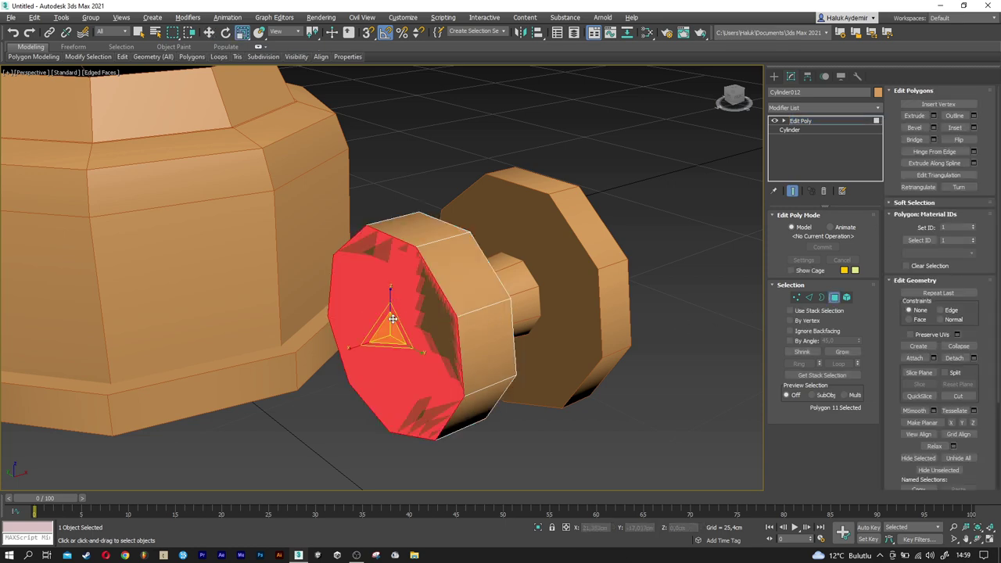
pyautogui.moveTo(388, 327); pyautogui.dragTo(391, 340)
pyautogui.press('w')
pyautogui.keyDown('alt'); pyautogui.moveTo(391, 339); pyautogui.dragTo(418, 333, button='middle'); pyautogui.keyUp('alt')
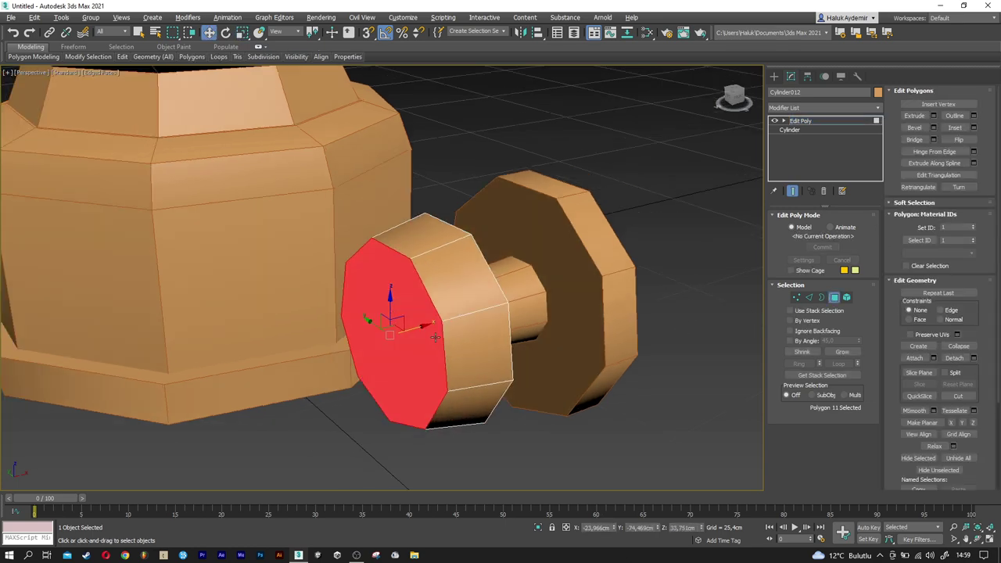
pyautogui.moveTo(418, 334); pyautogui.dragTo(433, 334)
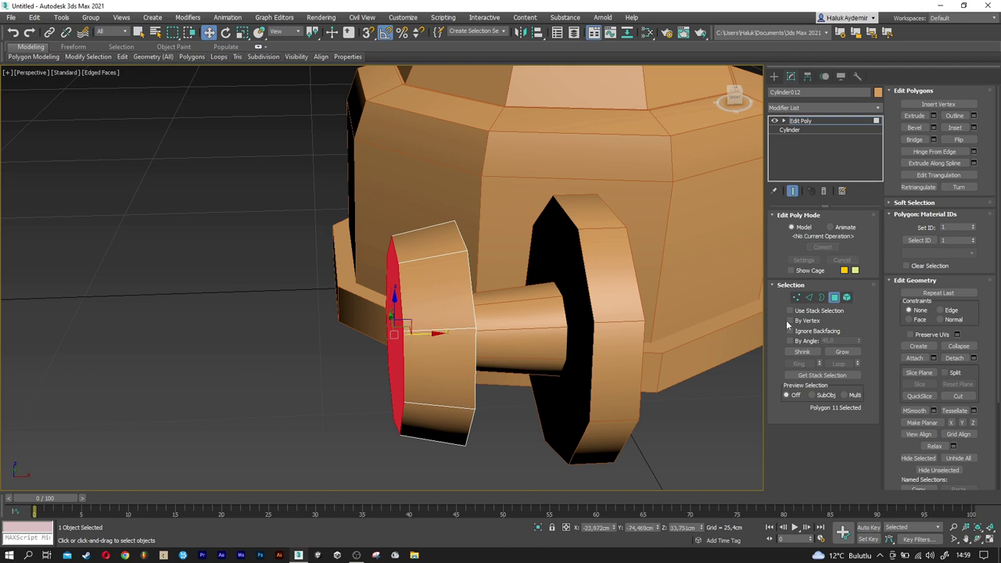
pyautogui.click(834, 298)
# - Select the large disc, the shaft and the small disc together
pyautogui.click(599, 311)
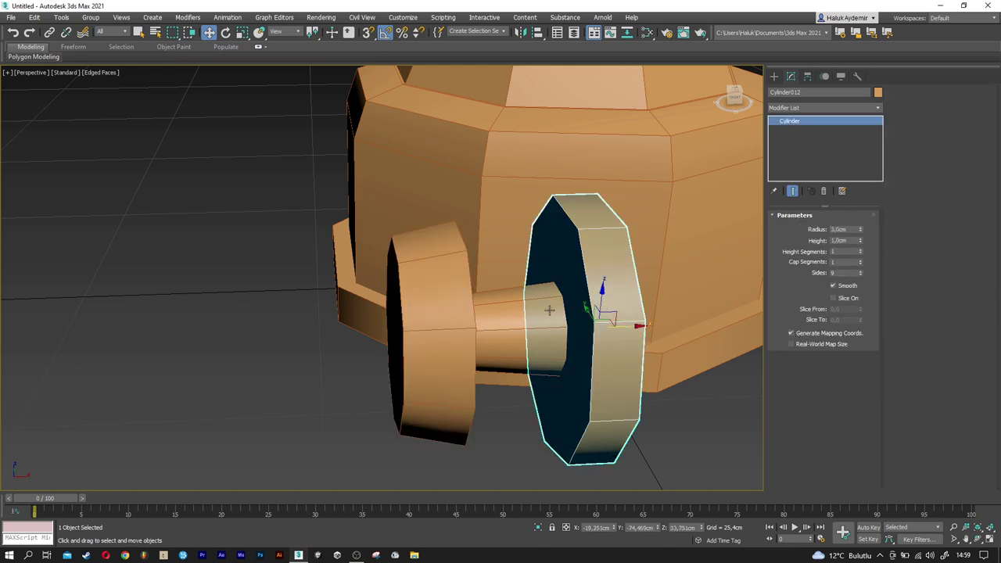
pyautogui.keyDown('ctrl'); pyautogui.click(463, 311); pyautogui.keyUp('ctrl')
pyautogui.keyDown('ctrl'); pyautogui.click(450, 310); pyautogui.keyUp('ctrl')
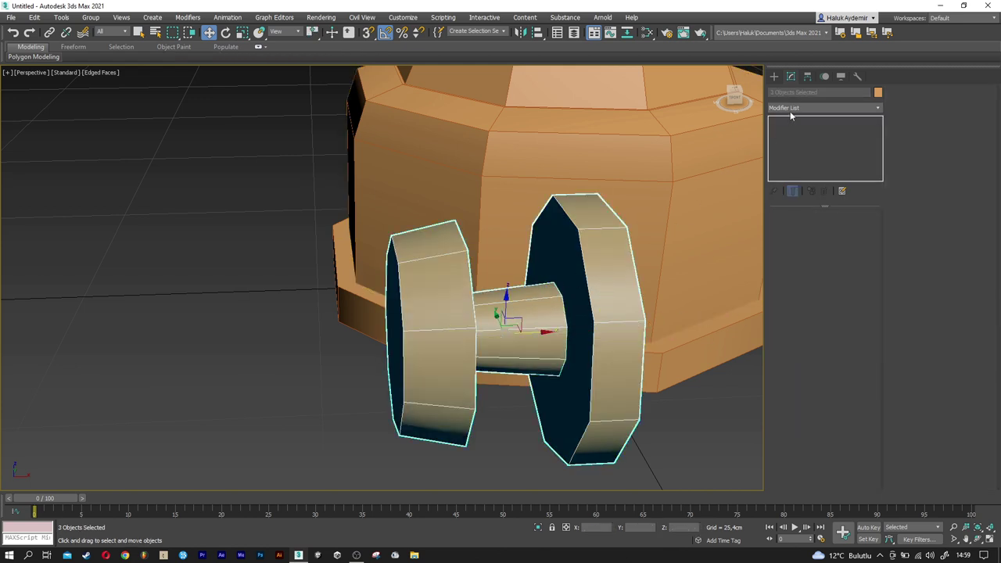
# - Apply a Smooth modifier to the three spool pieces and hide the edge wireframe
pyautogui.click(791, 108)
pyautogui.write('shell')
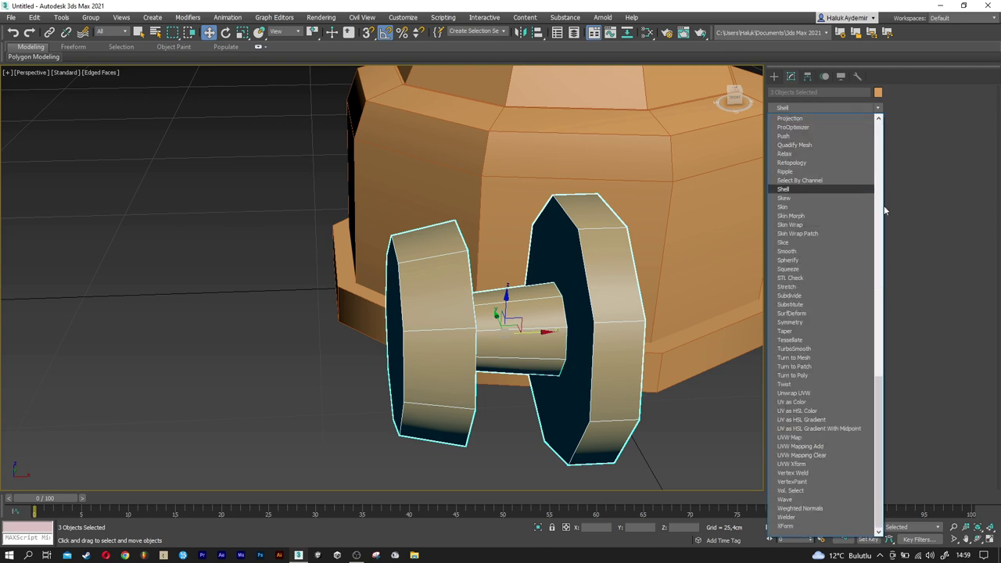
pyautogui.click(811, 252)
pyautogui.scroll(-3, 563, 276)
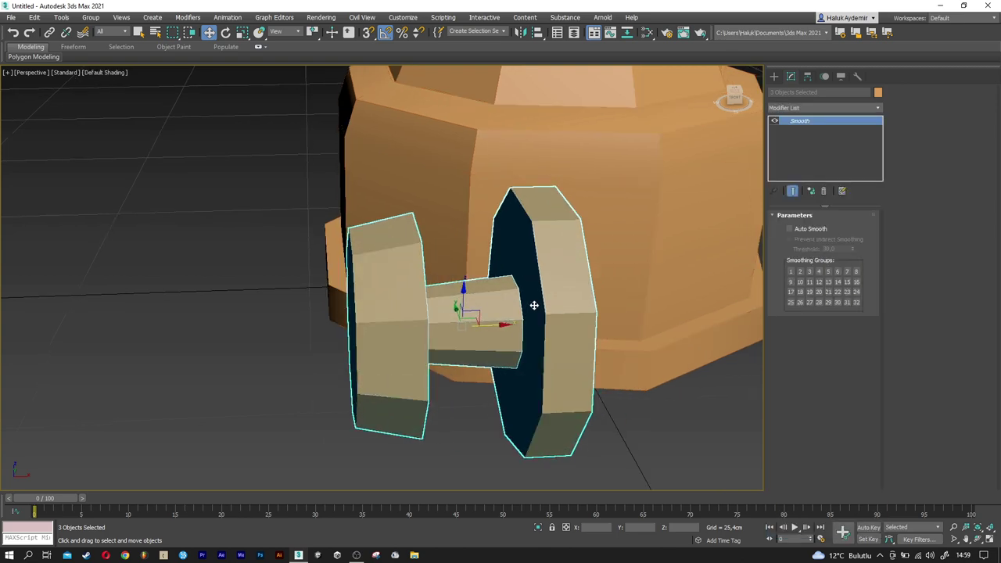
pyautogui.press('F4')
pyautogui.scroll(-2, 491, 322)
pyautogui.moveTo(491, 322)
pyautogui.keyDown('alt'); pyautogui.mouseDown(button='middle')
pyautogui.moveTo(563, 317)
pyautogui.moveTo(535, 325)
pyautogui.mouseUp(button='middle'); pyautogui.keyUp('alt')
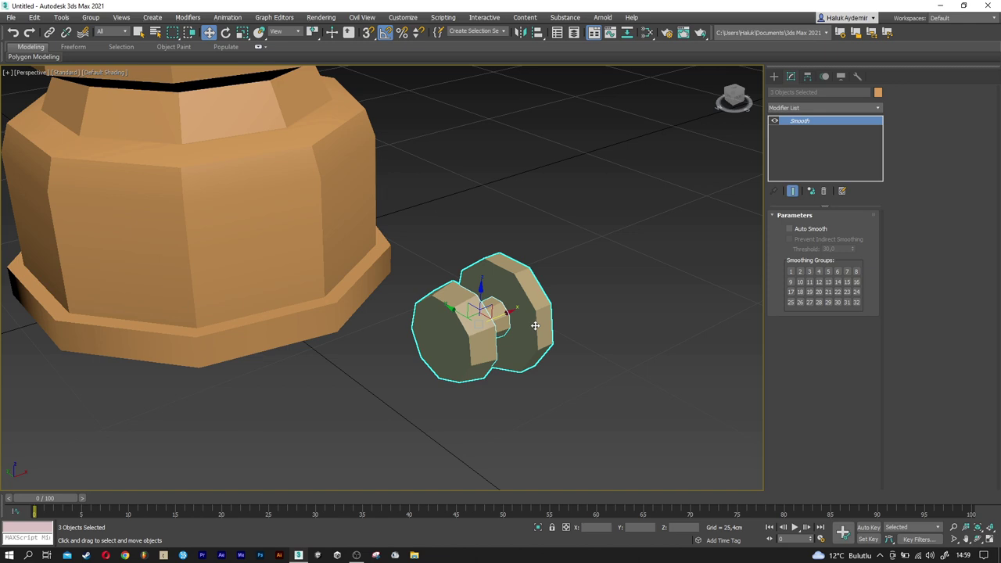
# - Group the three spool pieces as Group001
pyautogui.click(89, 19)
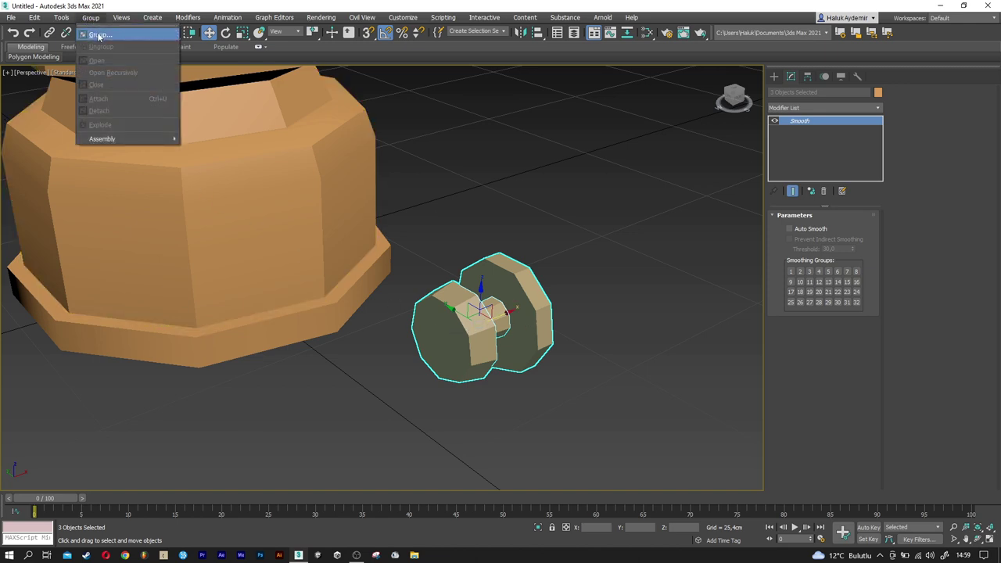
pyautogui.click(100, 36)
pyautogui.click(505, 297)
pyautogui.moveTo(214, 297)
pyautogui.keyDown('alt'); pyautogui.mouseDown(button='middle')
pyautogui.moveTo(353, 320)
pyautogui.moveTo(371, 369)
pyautogui.moveTo(514, 118)
pyautogui.mouseUp(button='middle'); pyautogui.keyUp('alt')
pyautogui.click(538, 33)
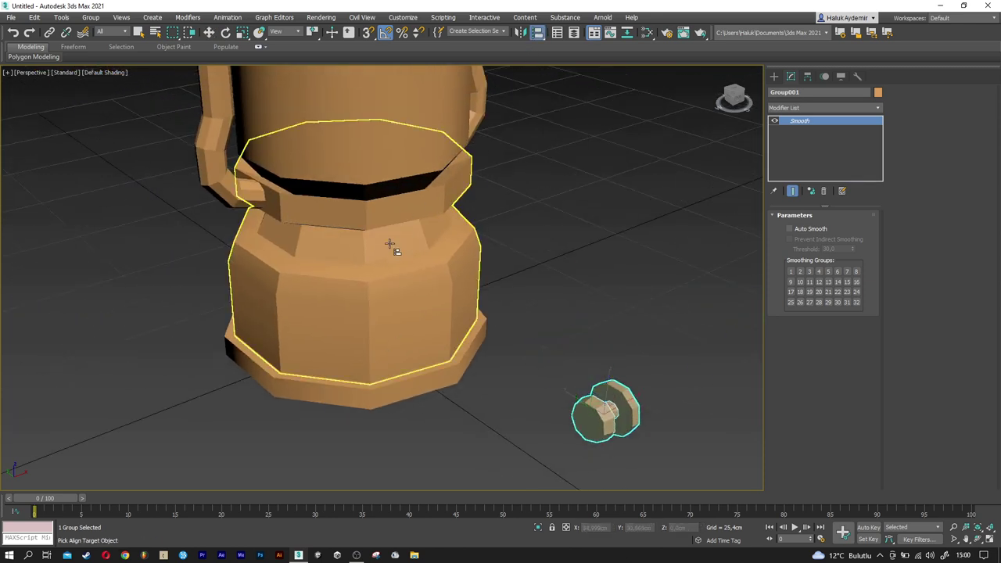
# - Align the knob group to the lantern body's center
pyautogui.click(323, 302)
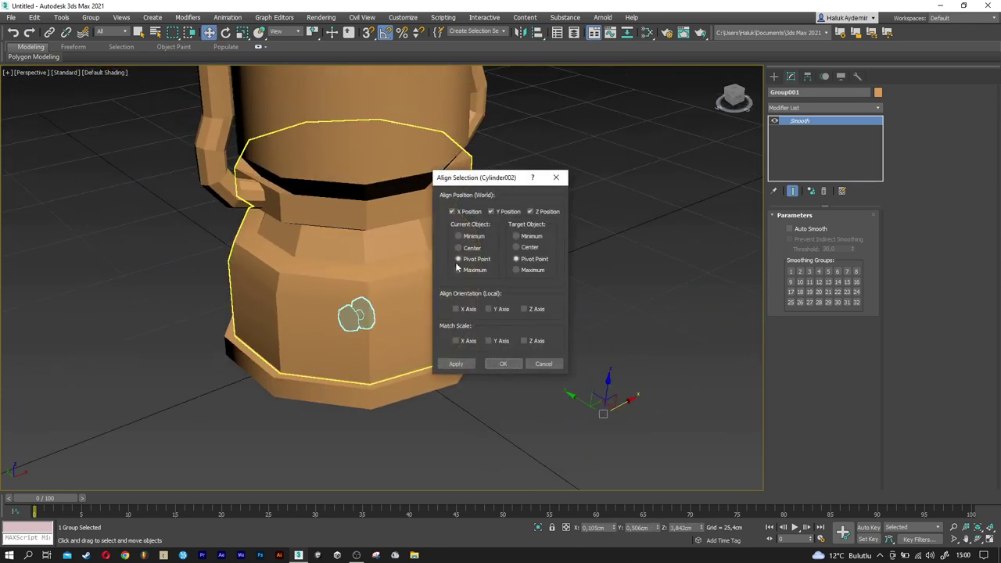
pyautogui.click(515, 248)
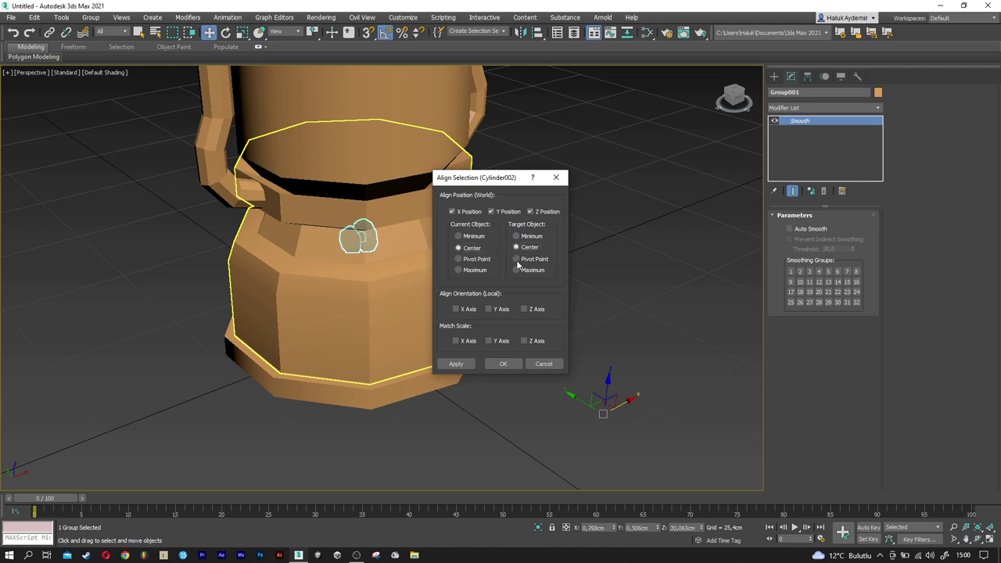
pyautogui.click(507, 363)
# - Move the knob group across the body onto its side
pyautogui.moveTo(385, 234); pyautogui.dragTo(273, 270)
pyautogui.scroll(2, 274, 270)
pyautogui.scroll(3, 364, 247)
pyautogui.moveTo(372, 232); pyautogui.dragTo(351, 288)
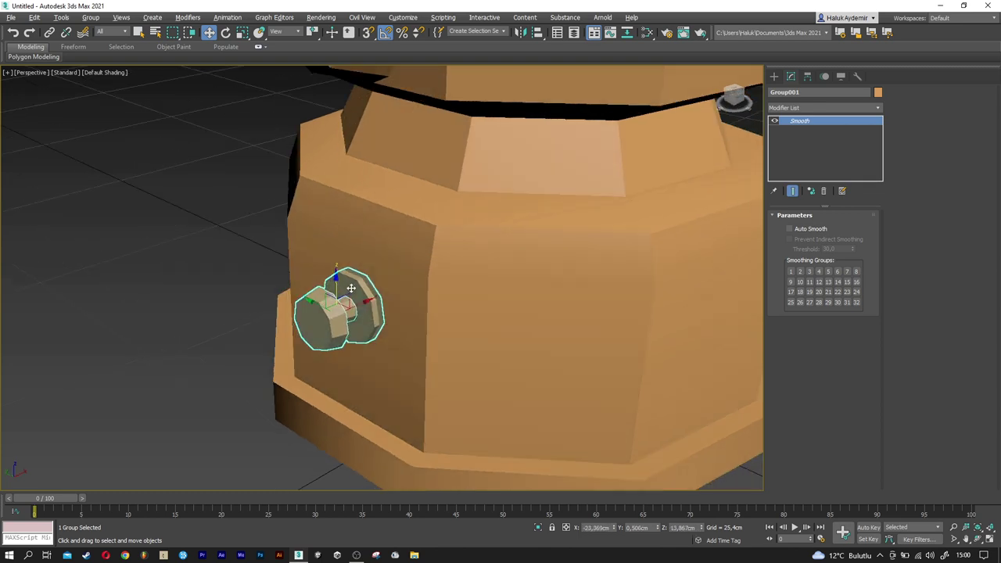
pyautogui.scroll(2, 351, 288)
pyautogui.moveTo(357, 307); pyautogui.dragTo(327, 234)
pyautogui.keyDown('alt'); pyautogui.moveTo(327, 235); pyautogui.dragTo(338, 216, button='middle'); pyautogui.keyUp('alt')
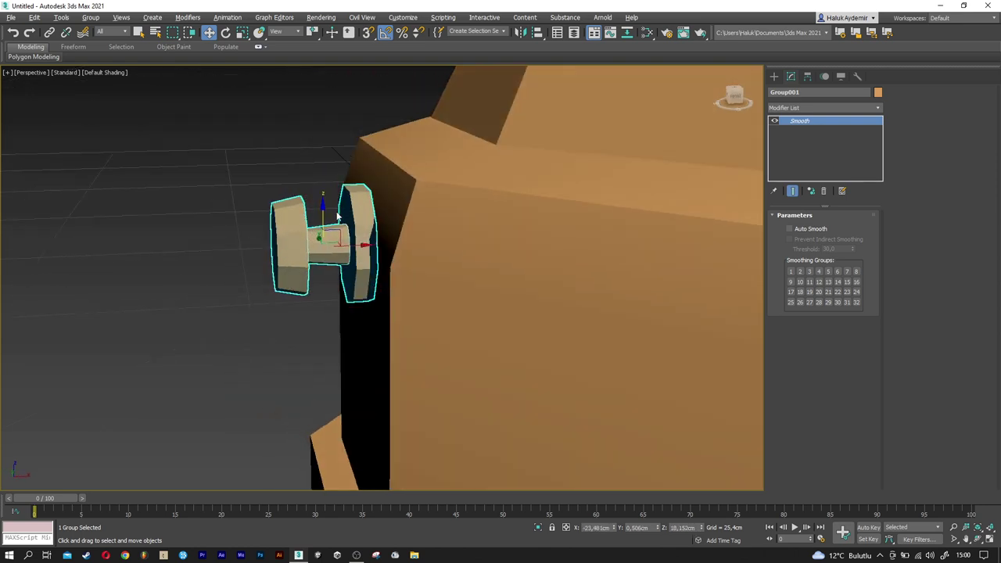
# - Rotate the knob to face outward and fine-tune its height against the body
pyautogui.press('e')
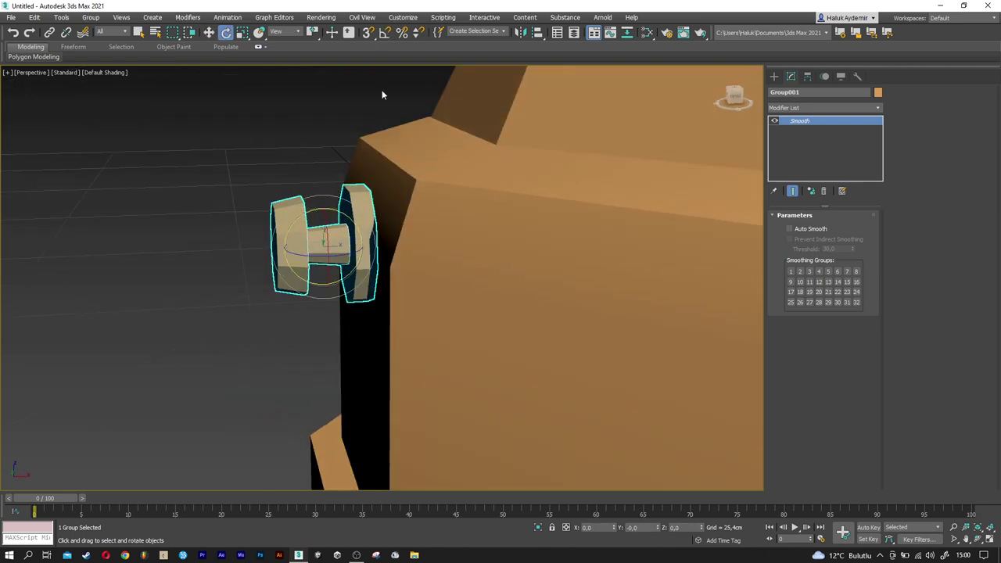
pyautogui.moveTo(345, 214); pyautogui.dragTo(354, 217)
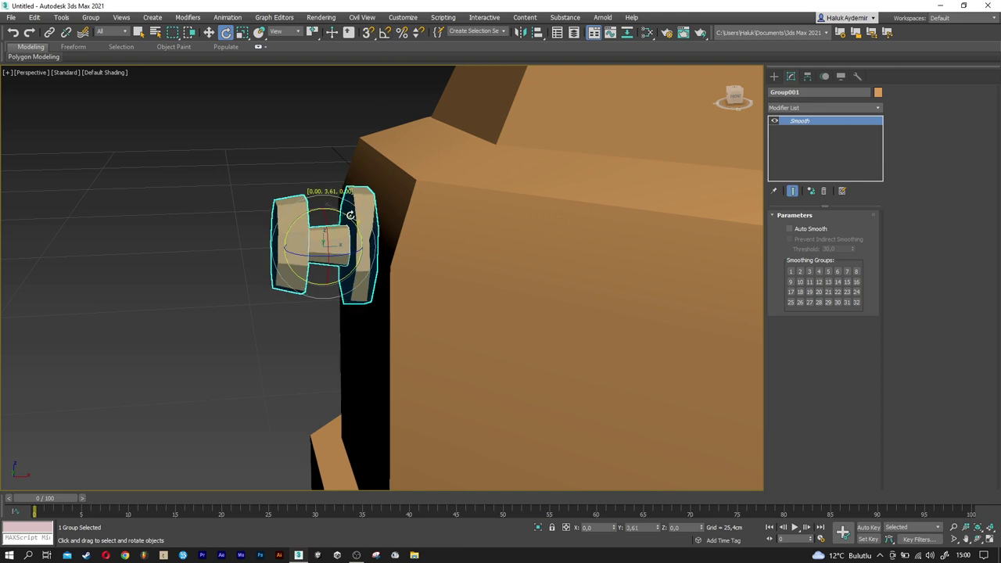
pyautogui.press('w')
pyautogui.keyDown('alt'); pyautogui.moveTo(355, 217); pyautogui.dragTo(339, 228, button='middle'); pyautogui.keyUp('alt')
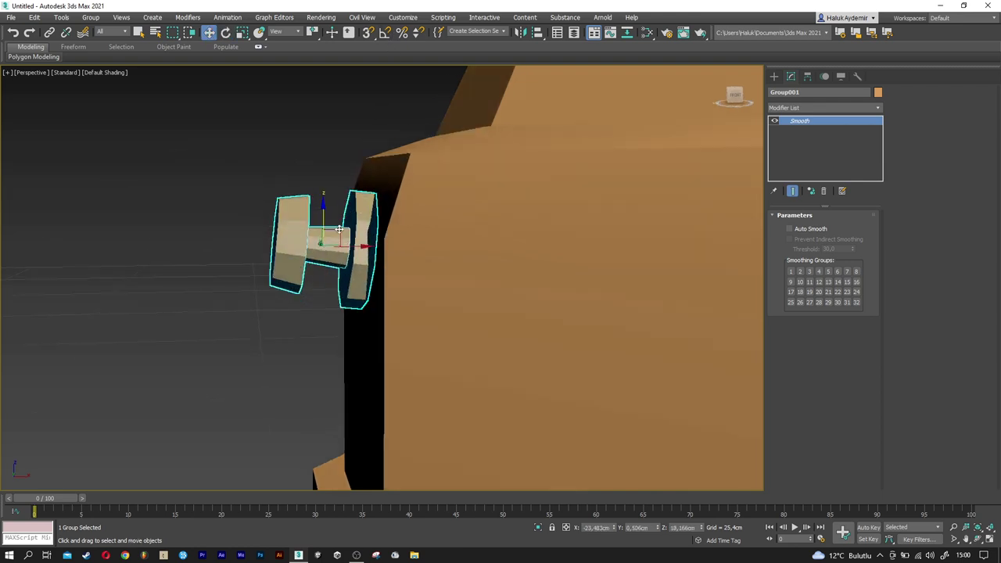
pyautogui.moveTo(338, 223); pyautogui.dragTo(357, 202)
pyautogui.press('e')
pyautogui.press('w')
pyautogui.moveTo(346, 212)
pyautogui.keyDown('alt'); pyautogui.mouseDown(button='middle')
pyautogui.moveTo(413, 229)
pyautogui.moveTo(329, 297)
pyautogui.mouseUp(button='middle'); pyautogui.keyUp('alt')
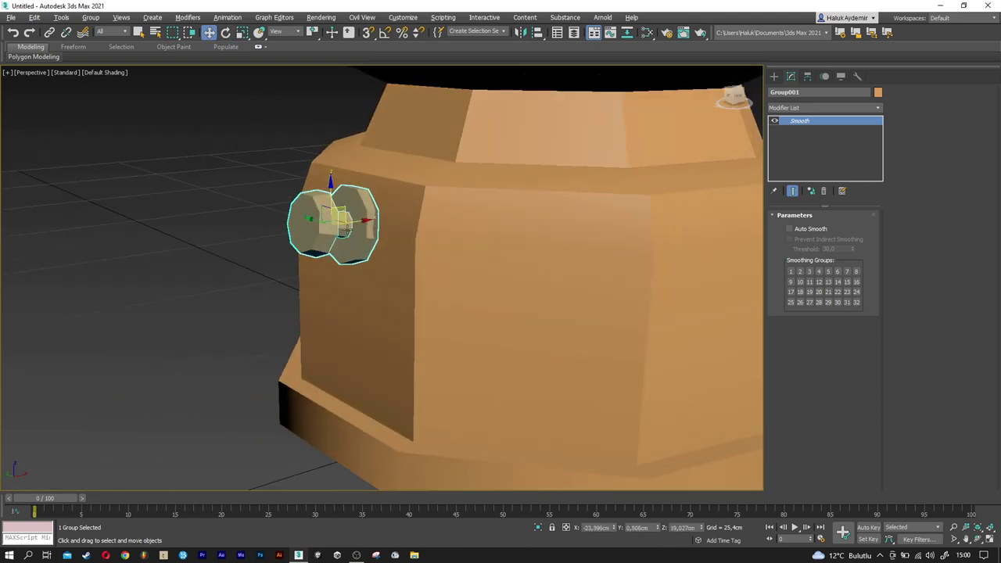
pyautogui.scroll(-3, 313, 328)
pyautogui.click(299, 358)
pyautogui.moveTo(299, 358)
pyautogui.keyDown('alt'); pyautogui.mouseDown(button='middle')
pyautogui.moveTo(435, 391)
pyautogui.moveTo(398, 418)
pyautogui.mouseUp(button='middle'); pyautogui.keyUp('alt')
# - Apply a Smooth modifier to the base cylinder Cylinder001 and zoom out over the lantern
pyautogui.click(399, 419)
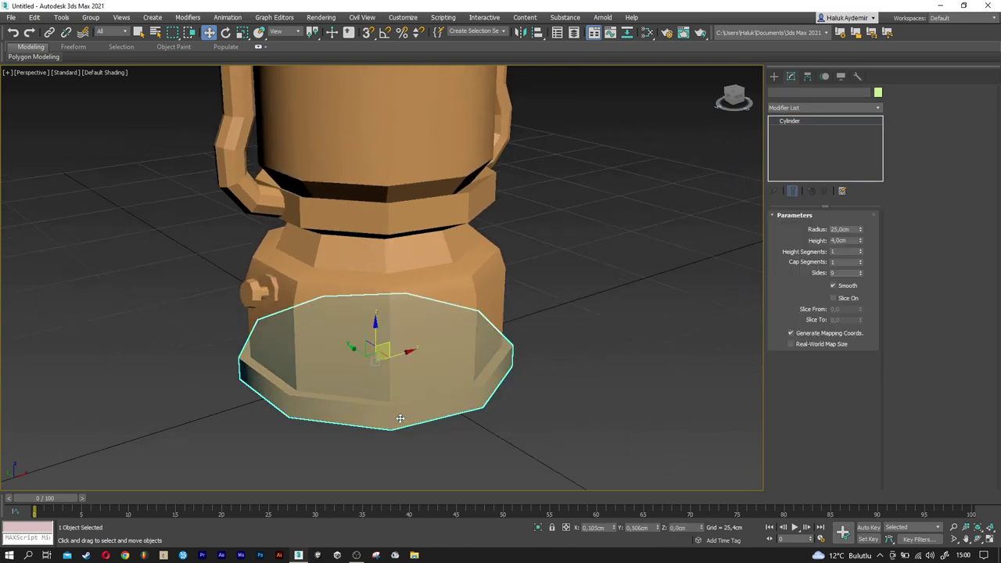
pyautogui.click(792, 110)
pyautogui.press('s')
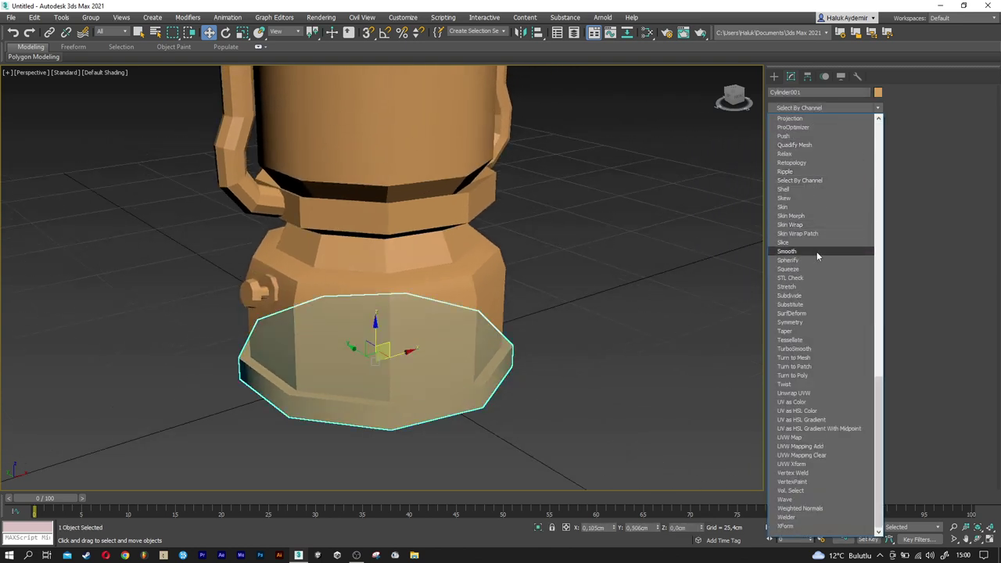
pyautogui.click(817, 250)
pyautogui.click(555, 293)
pyautogui.scroll(-2, 409, 316)
pyautogui.scroll(-3, 409, 316)
pyautogui.scroll(2, 409, 316)
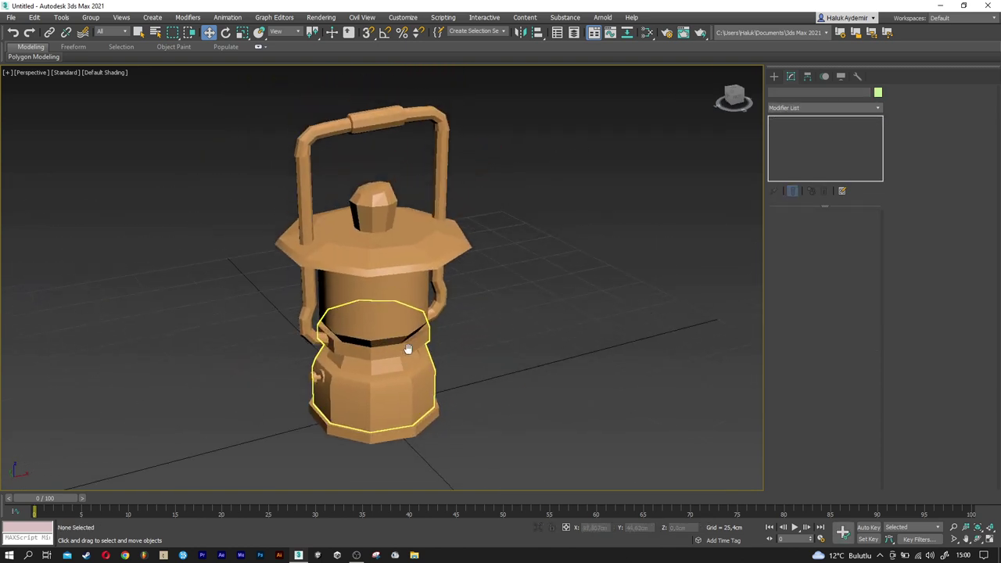